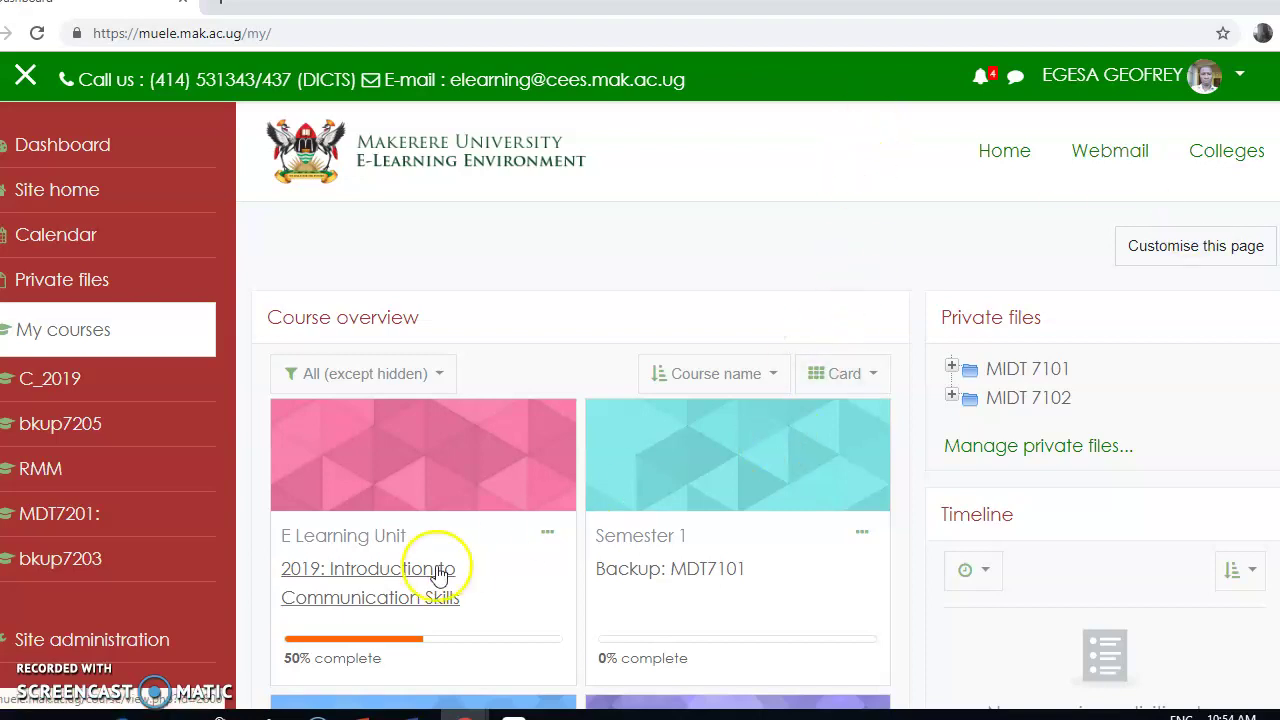
Open the course 2019: Introduction to Communication Skills and turn editing on.
click(380, 592)
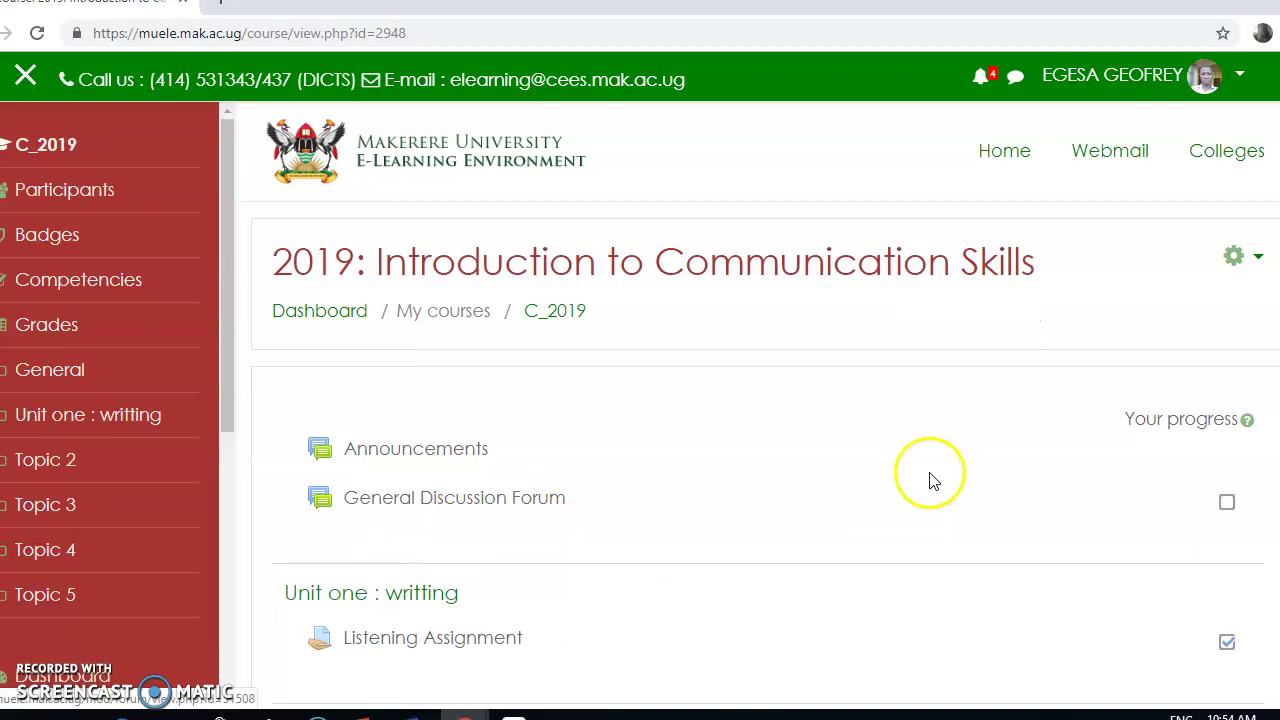
click(1261, 266)
click(1134, 333)
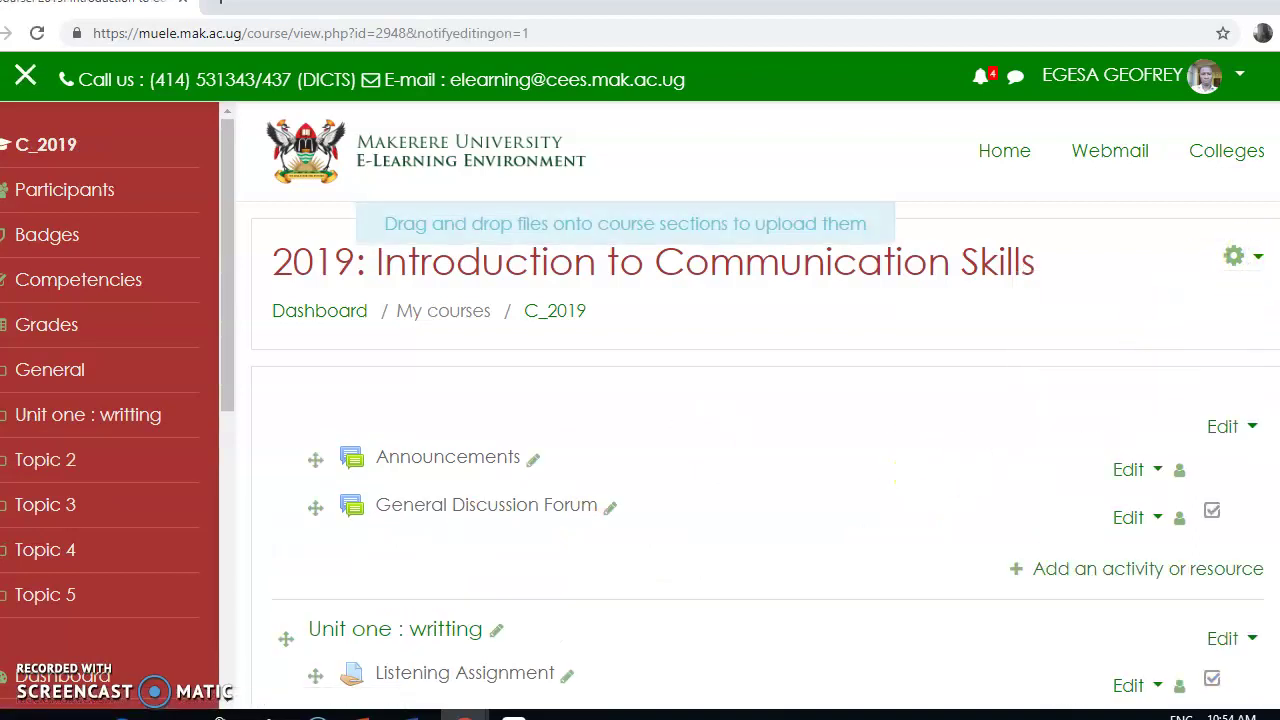
Give Topic 2 the custom section name "Unit two: Listening" and save the changes.
scroll(760, 400, down, 4)
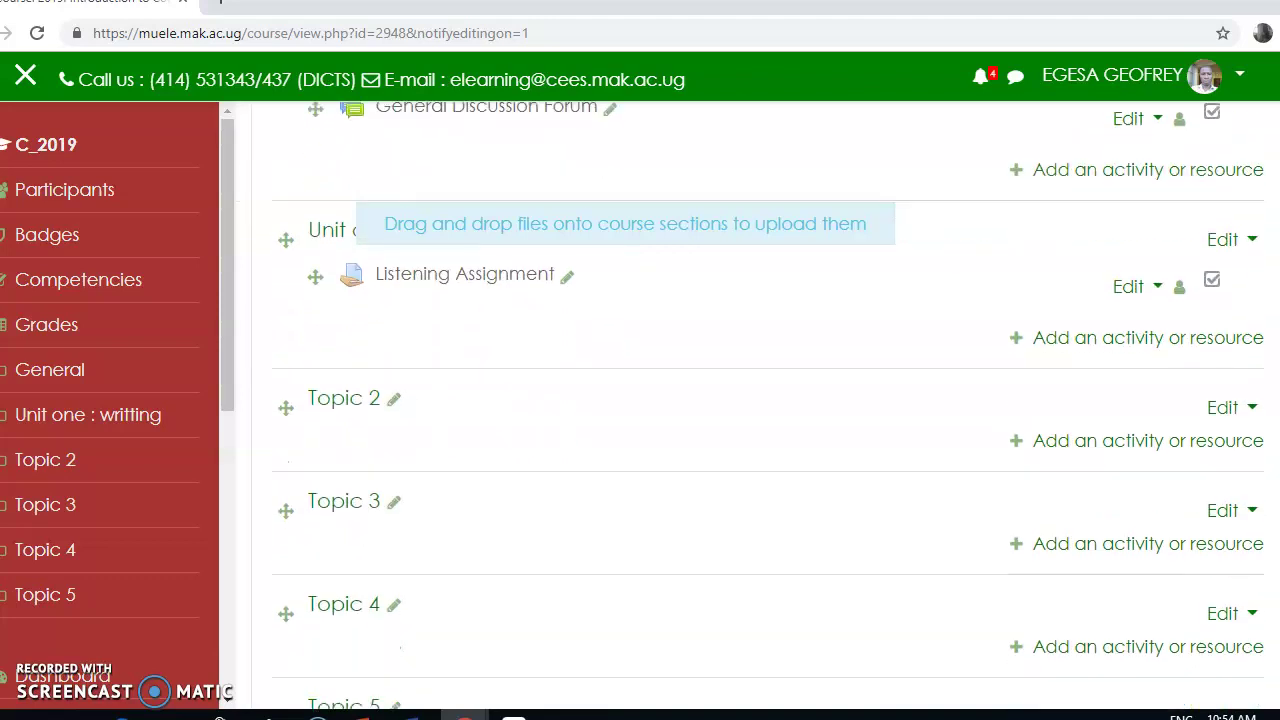
scroll(760, 400, up, 1)
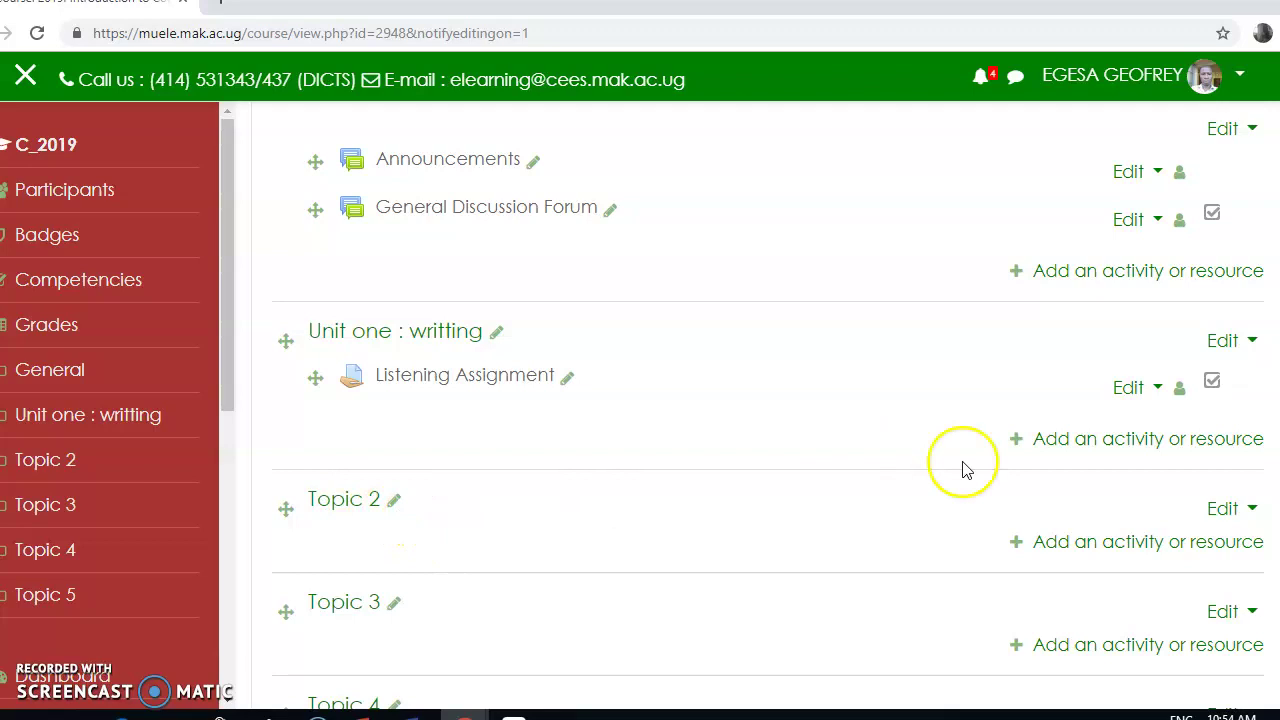
click(1245, 510)
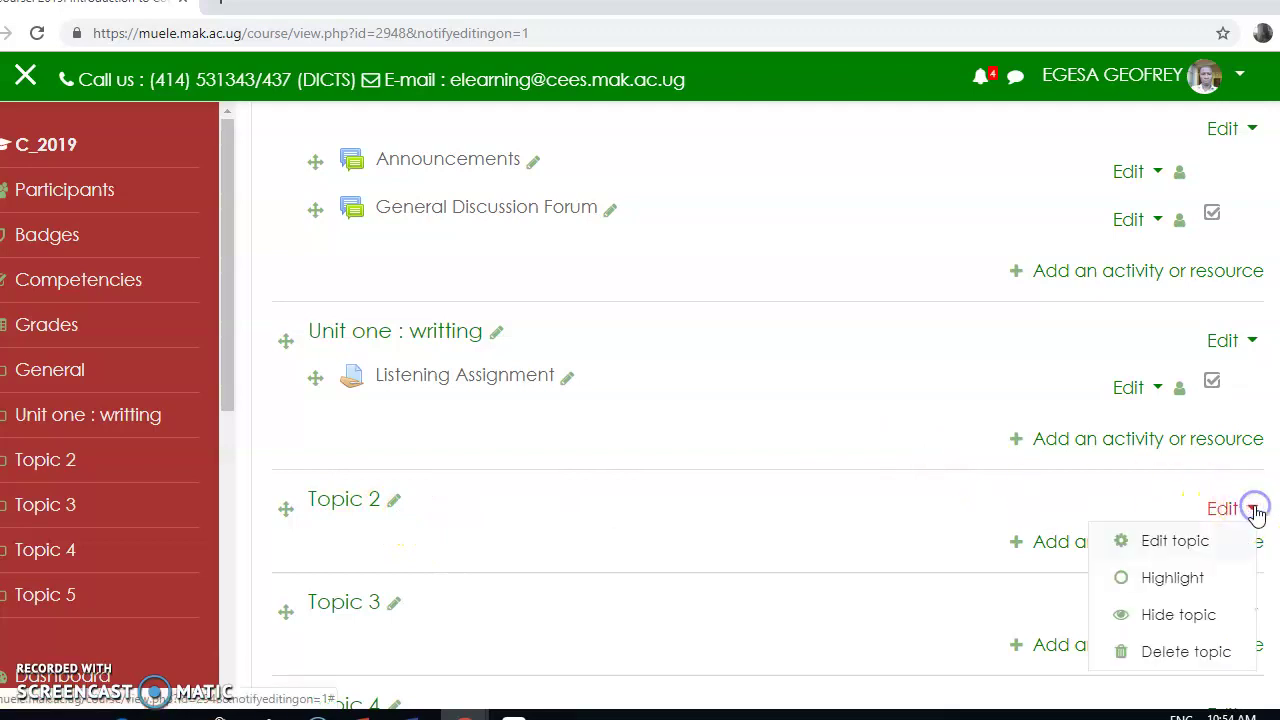
click(1176, 543)
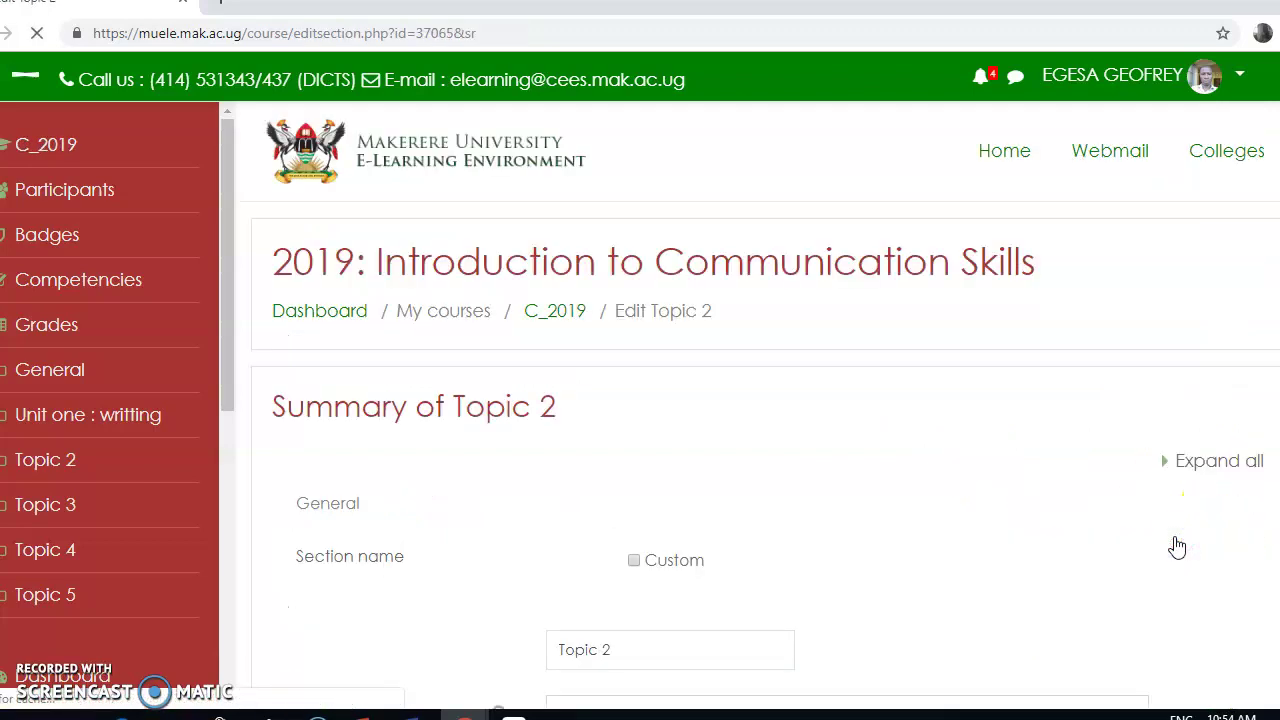
scroll(766, 400, down, 3)
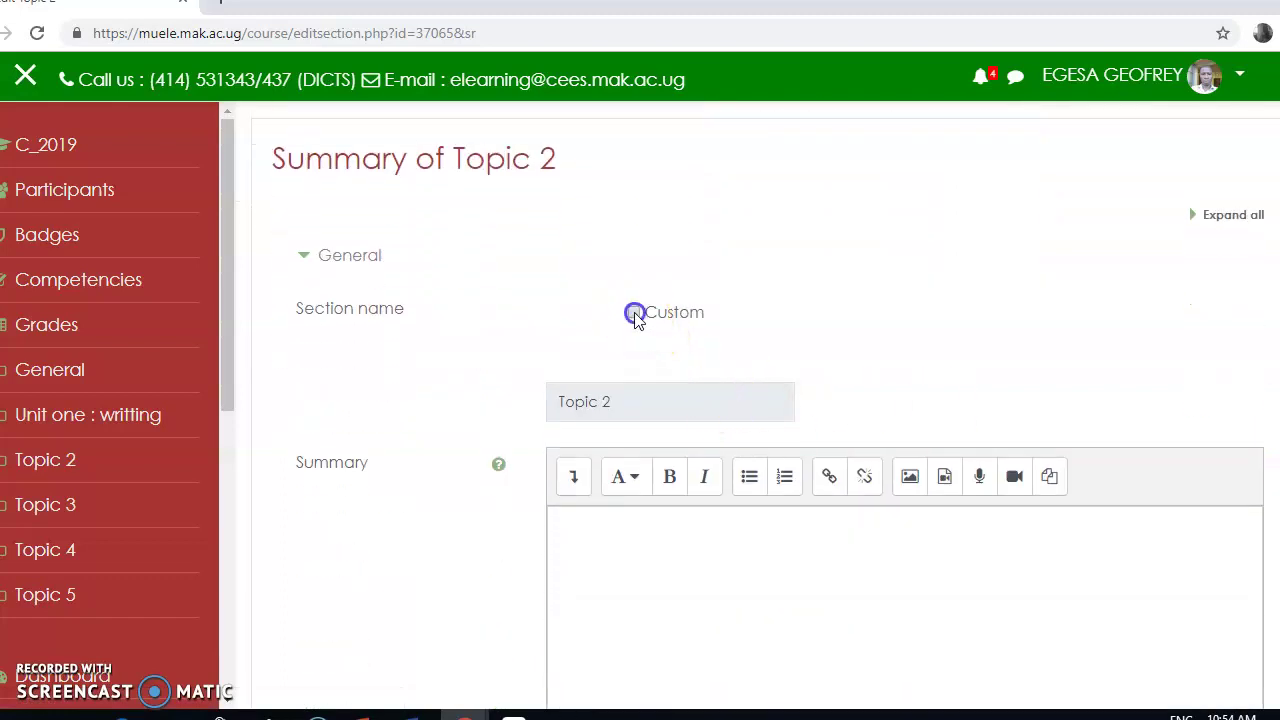
click(634, 314)
click(634, 313)
click(634, 313)
click(599, 406)
click(598, 403)
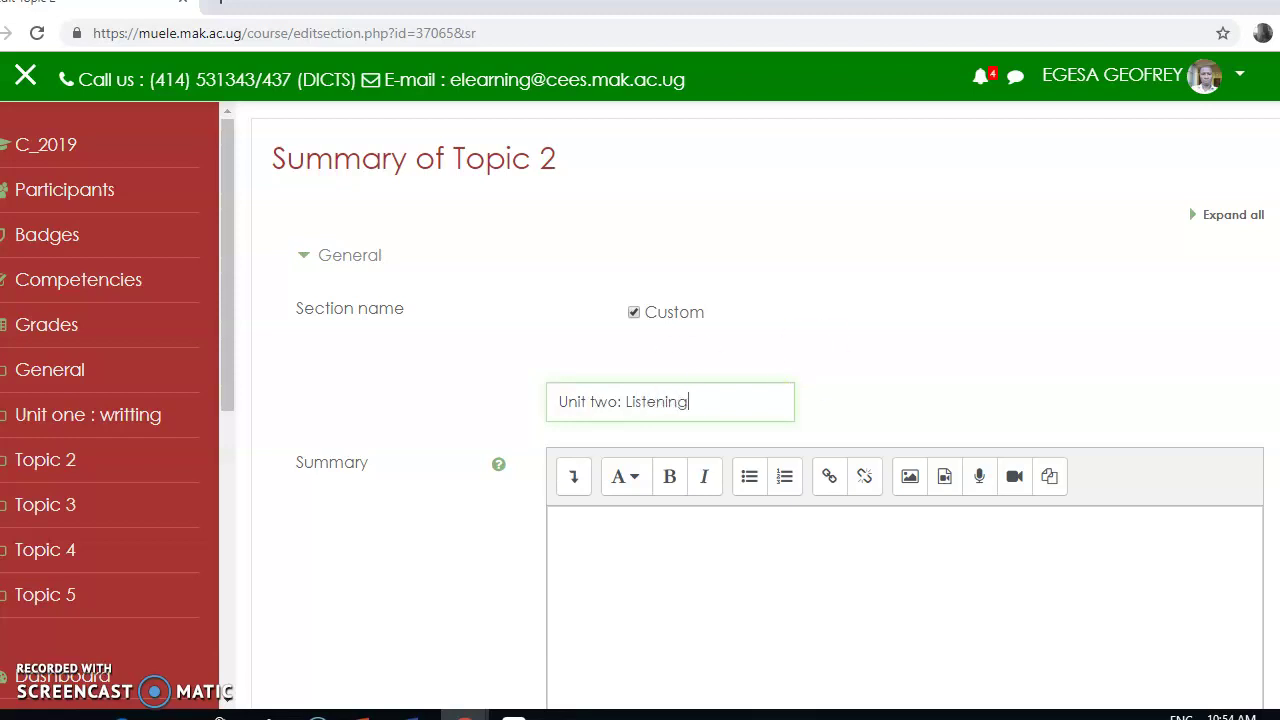
scroll(1153, 515, down, 7)
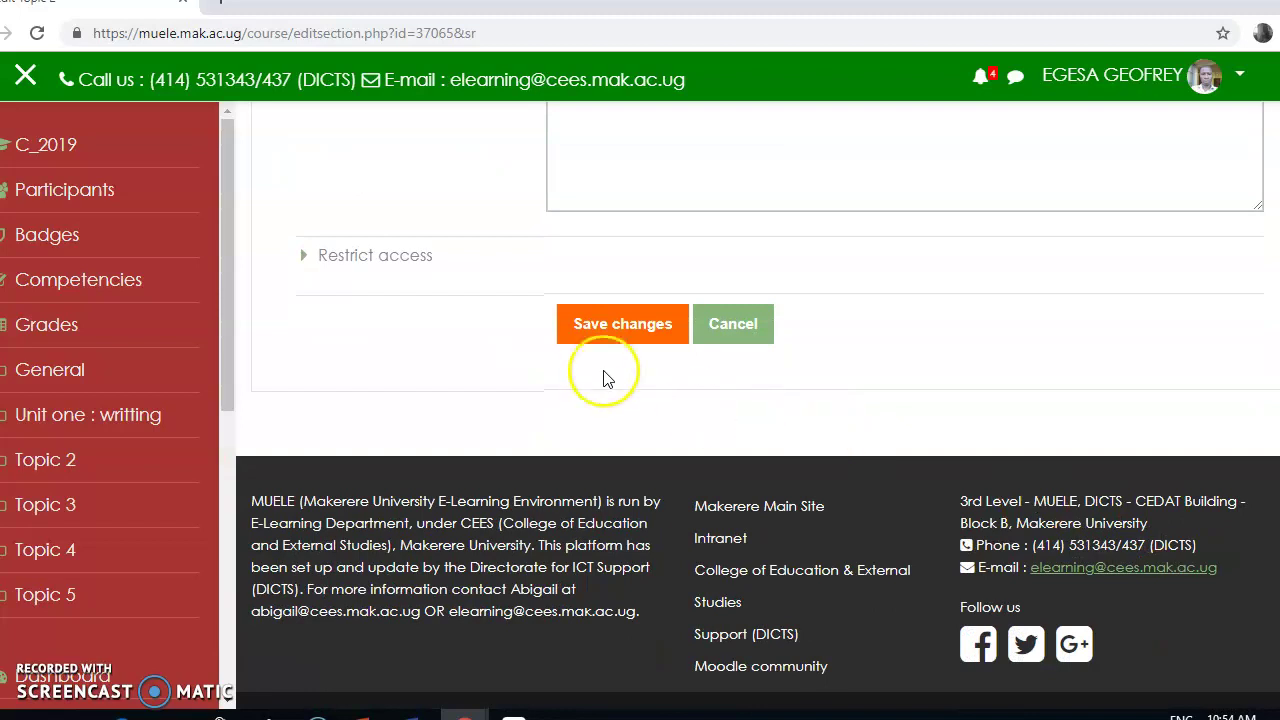
click(596, 338)
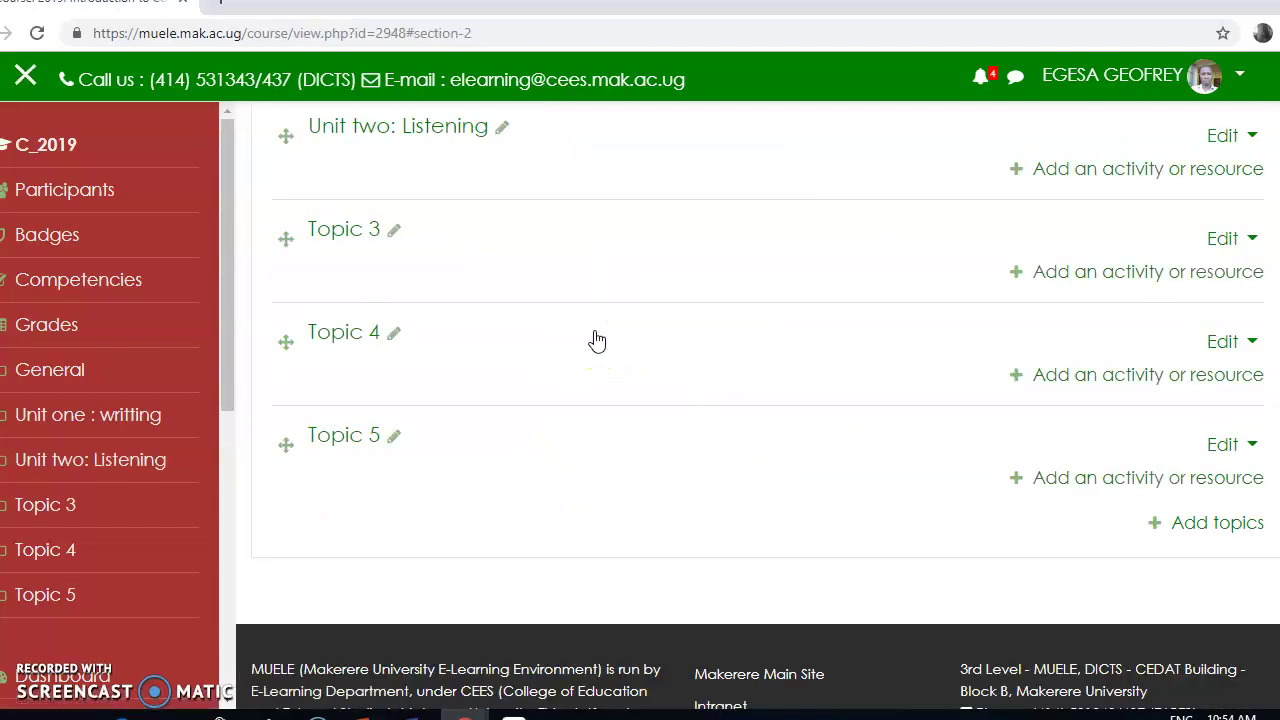
Add a Lesson activity to the Unit two: Listening section.
scroll(768, 408, up, 3)
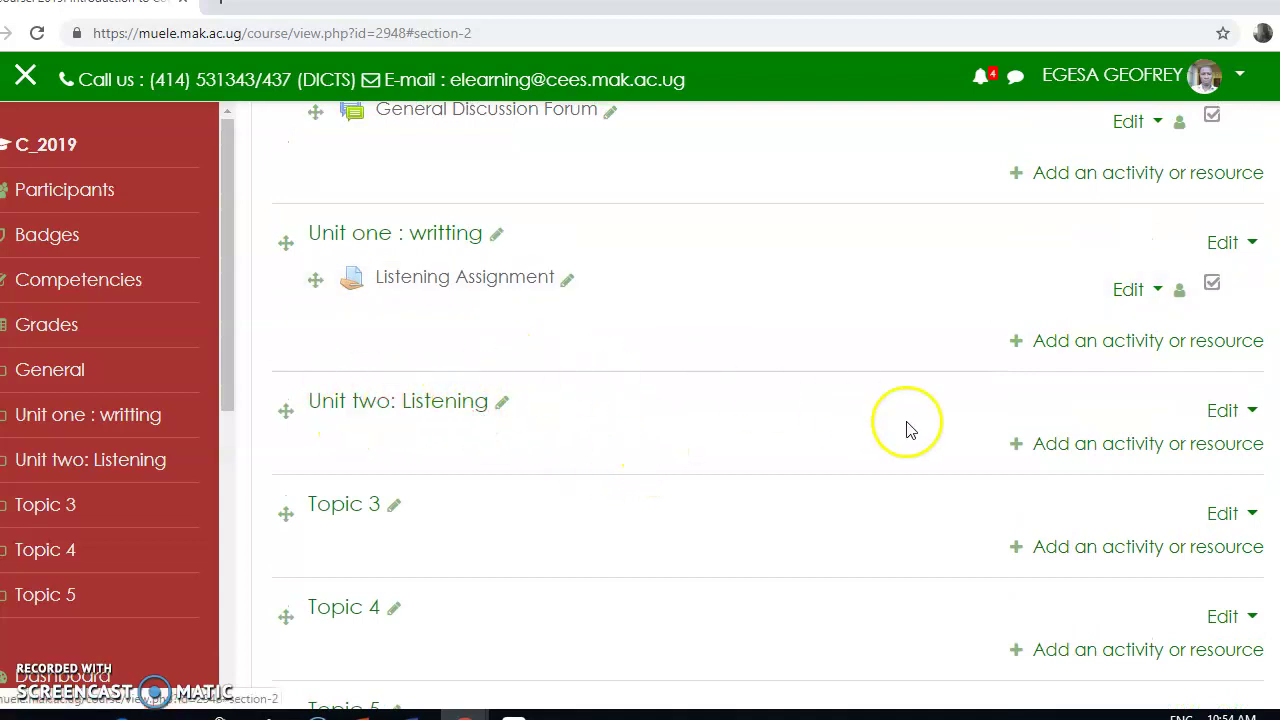
click(1127, 445)
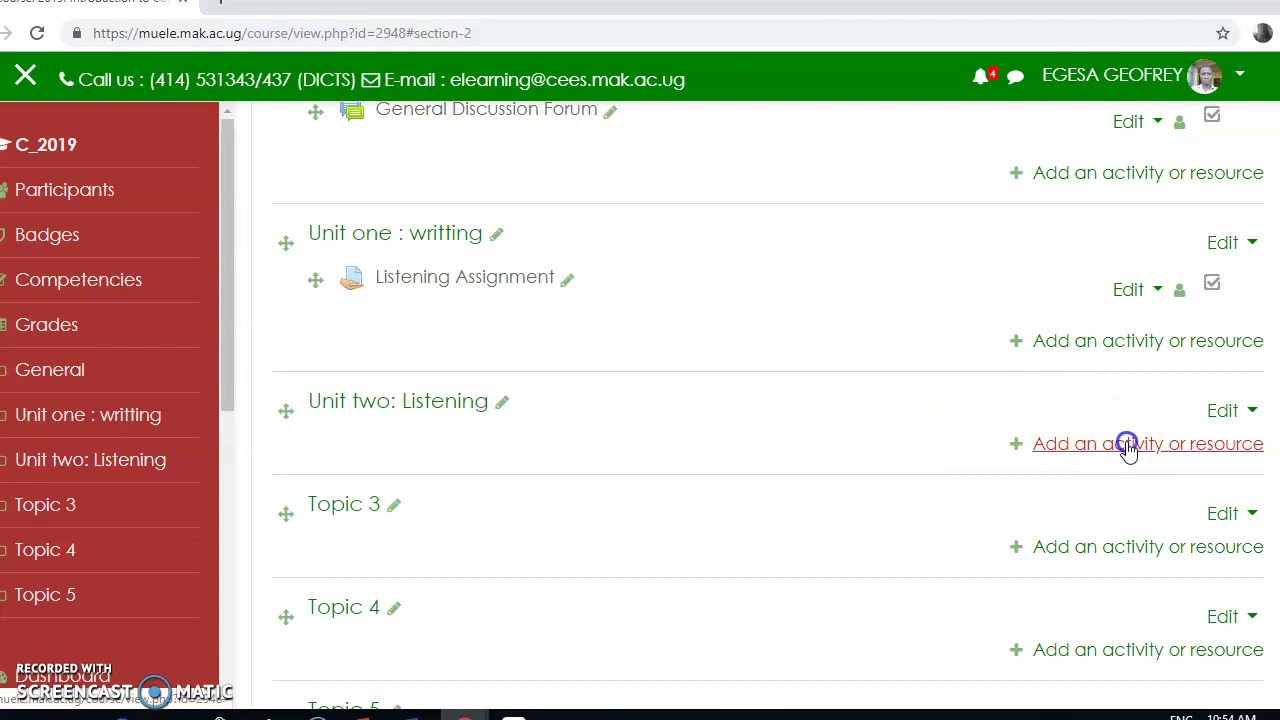
click(1128, 445)
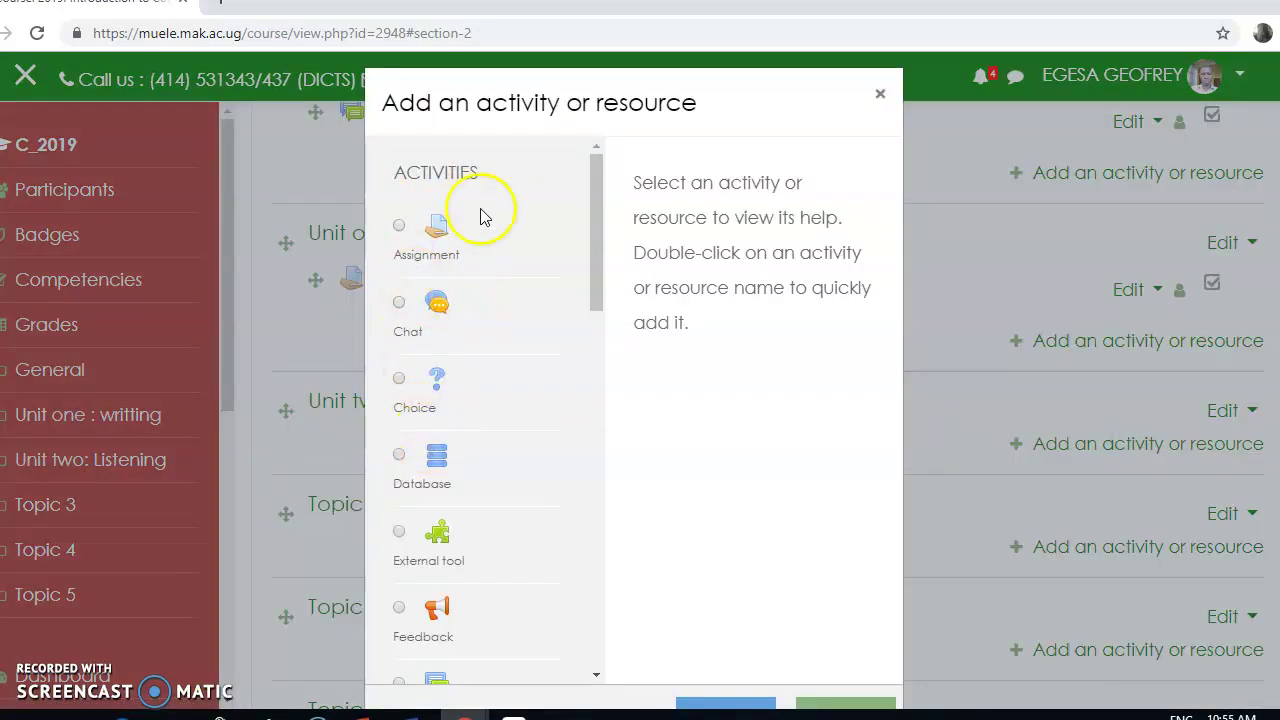
click(588, 220)
drag(588, 220, 582, 363)
click(399, 346)
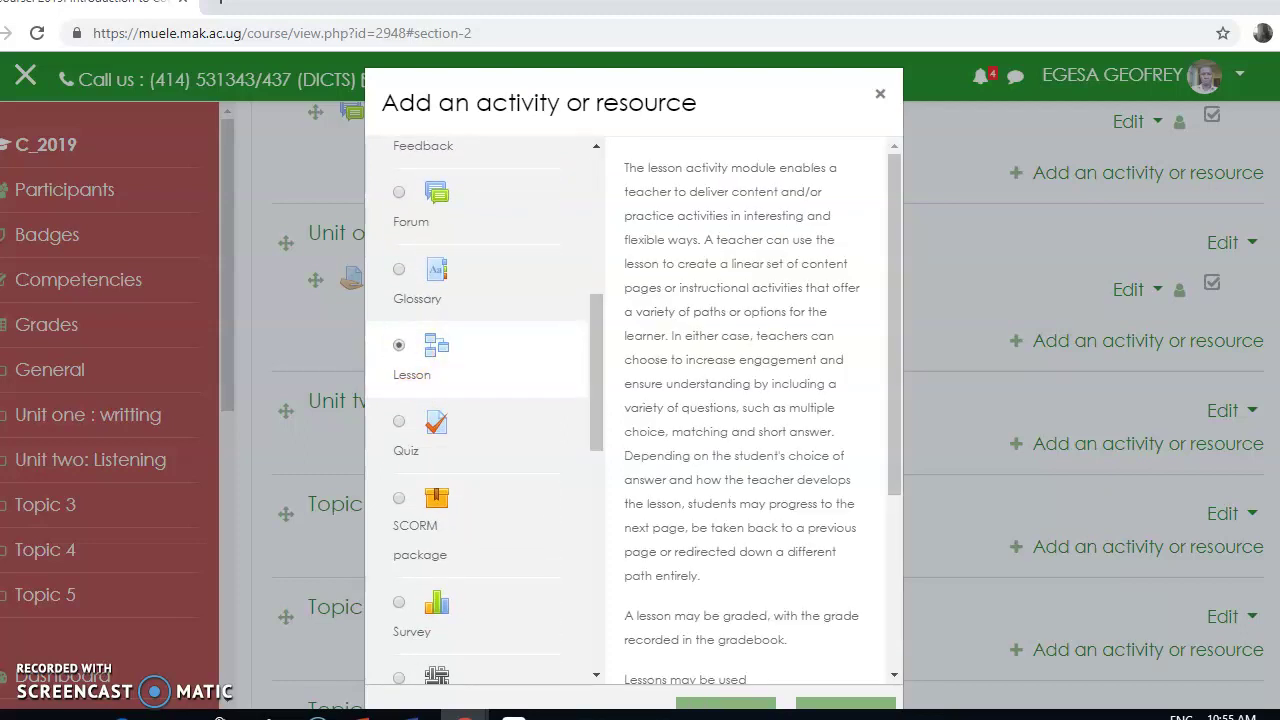
scroll(700, 450, down, 3)
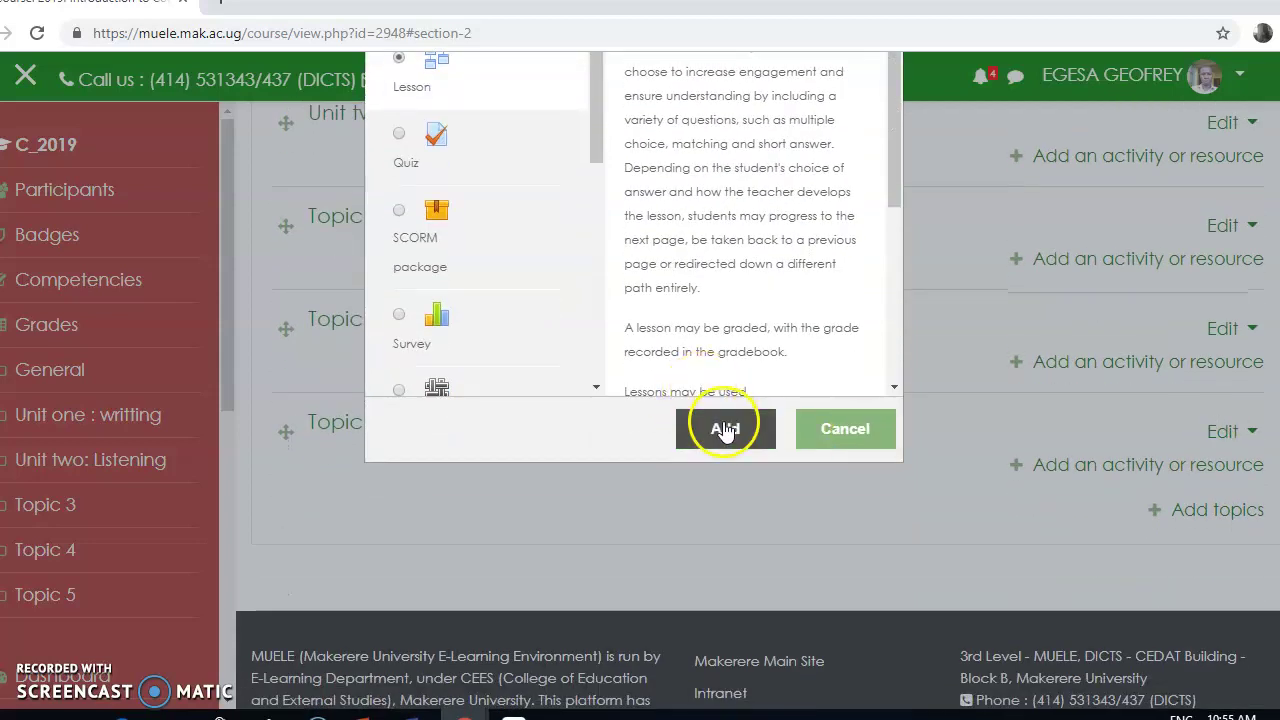
click(724, 428)
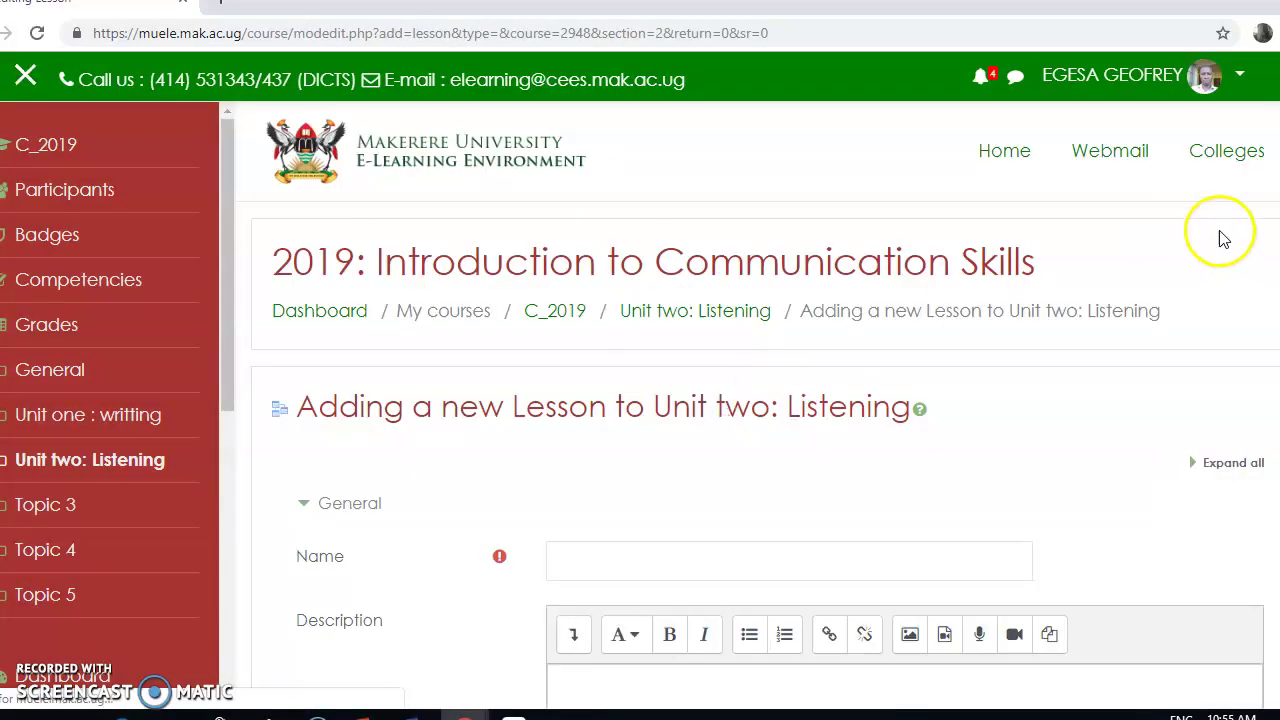
Name the lesson "Click here for Unit two Content" and save it, returning to the course.
scroll(760, 400, down, 3)
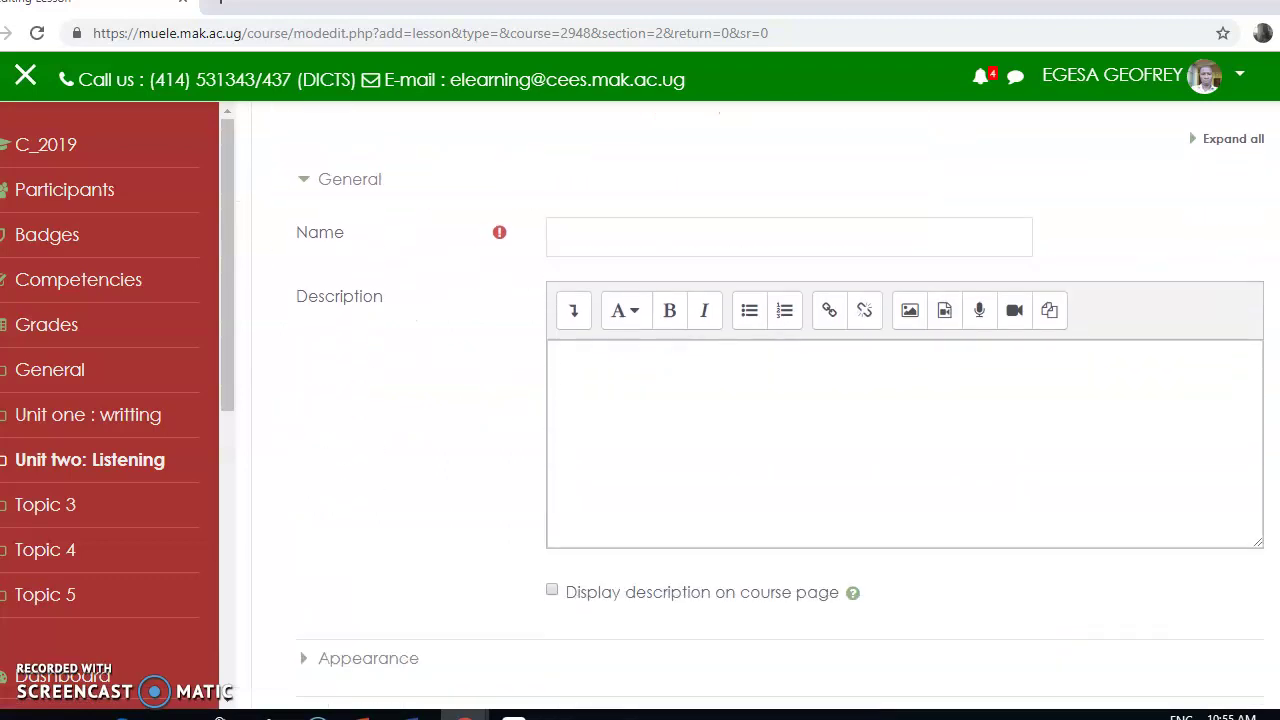
click(584, 241)
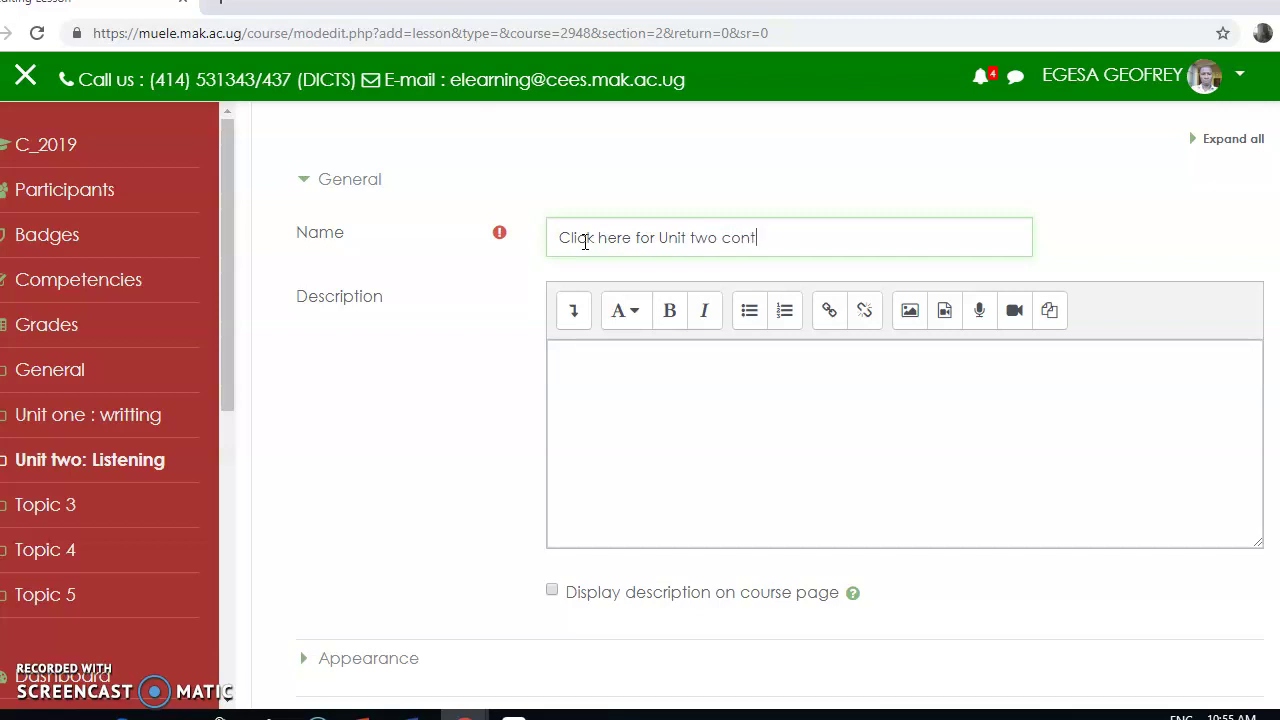
click(729, 237)
key(BackSpace)
scroll(760, 400, down, 5)
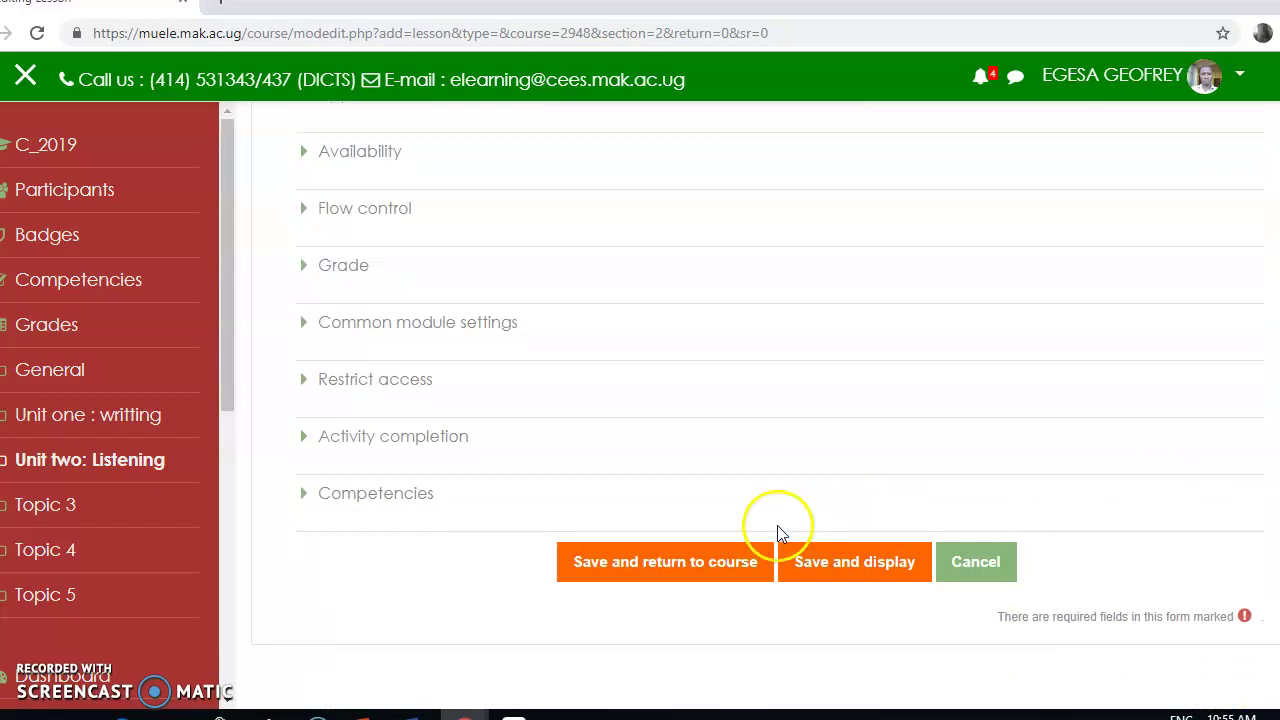
click(676, 562)
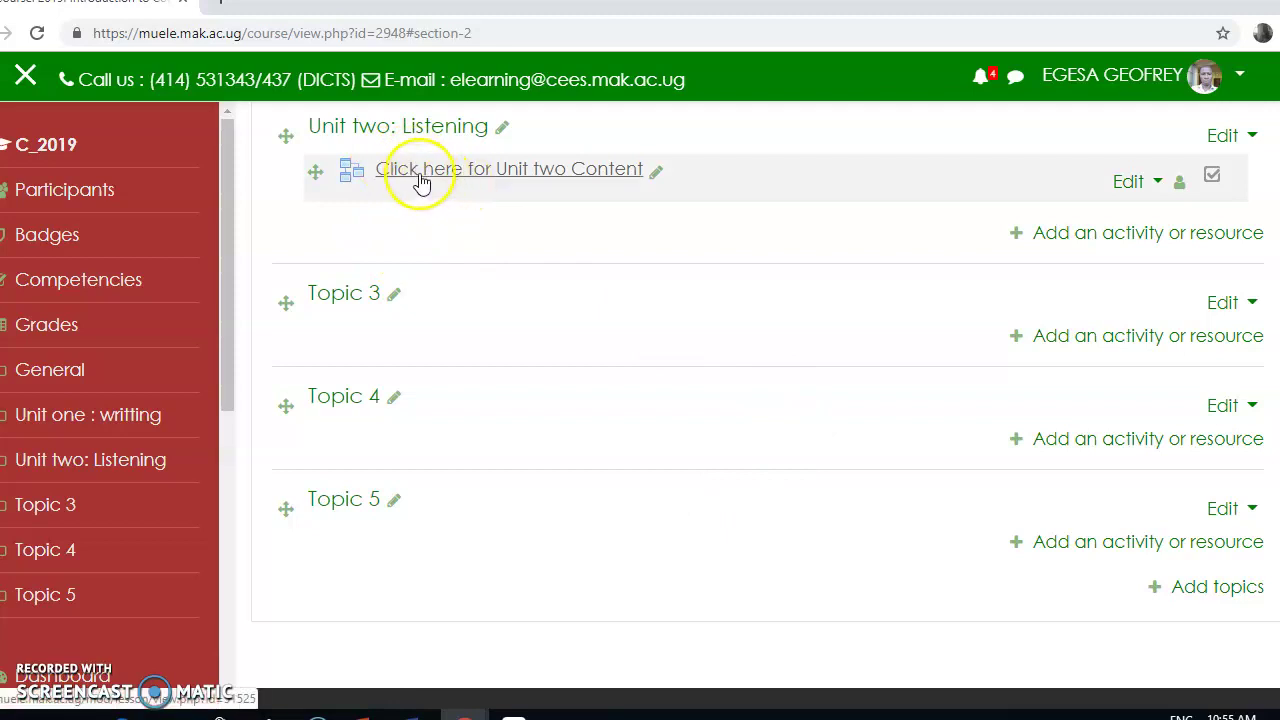
Open the Click here for Unit two Content lesson and start adding a content page.
click(465, 175)
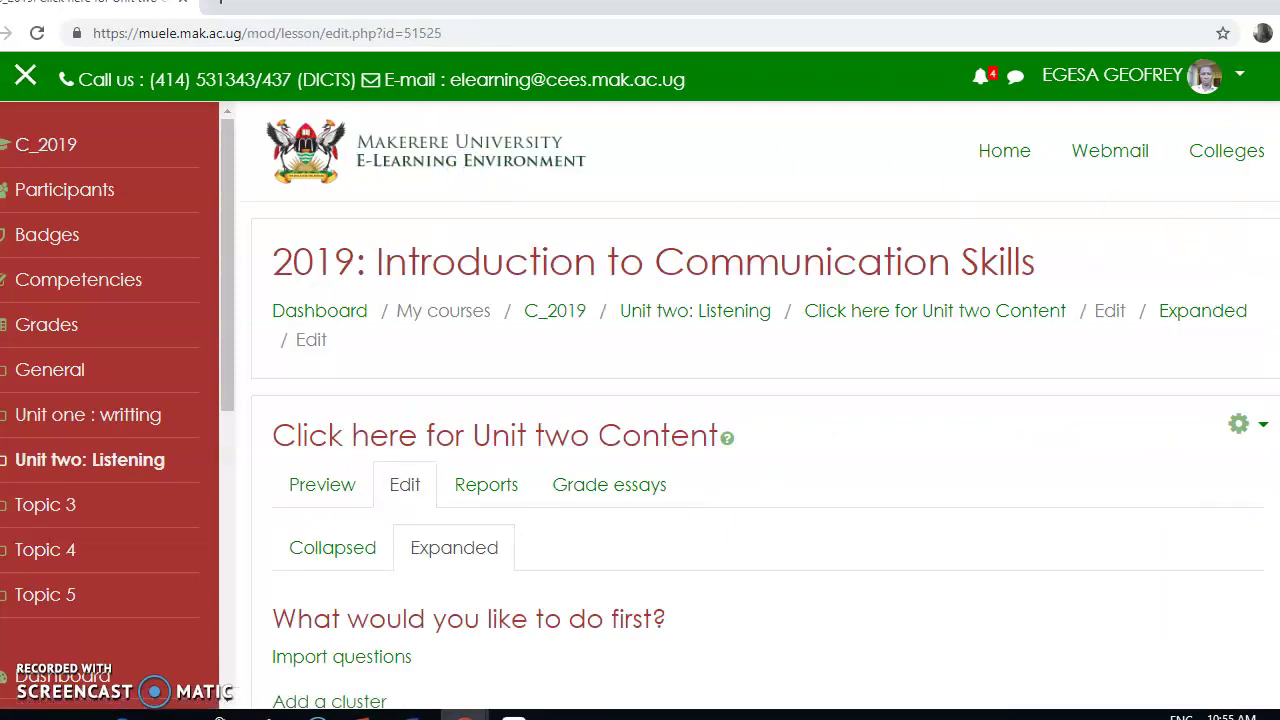
scroll(760, 400, down, 3)
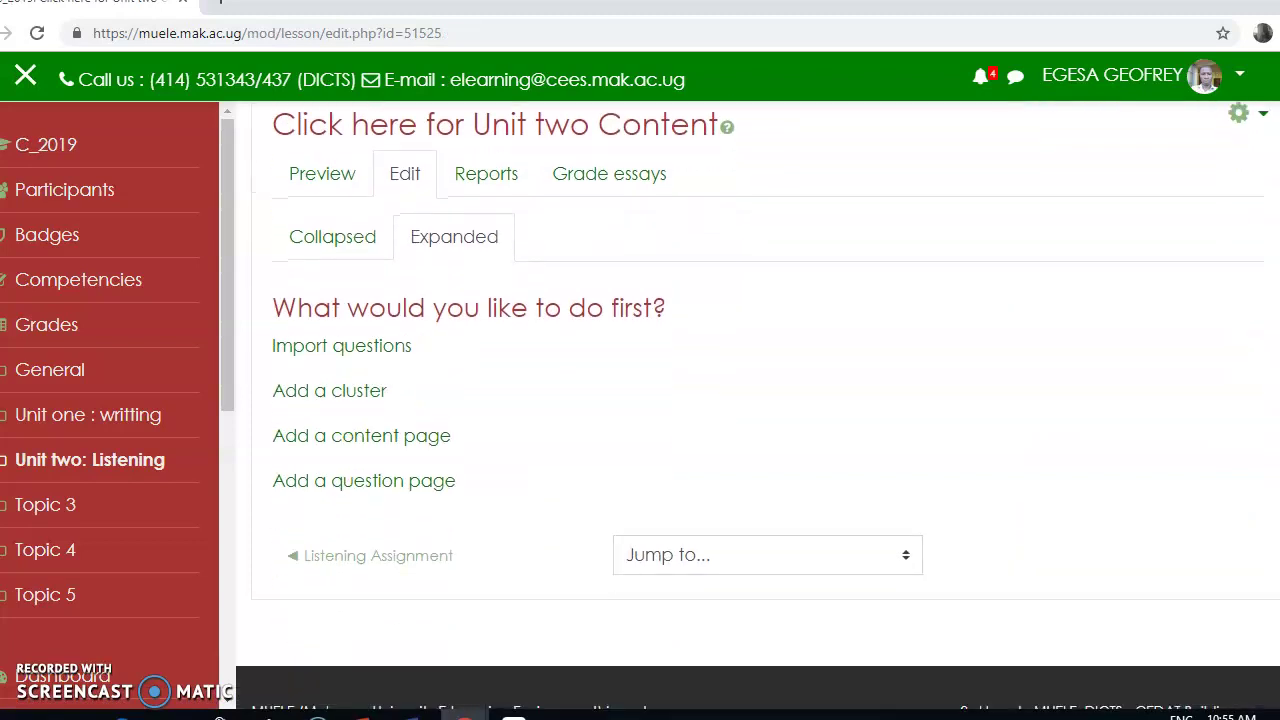
click(317, 440)
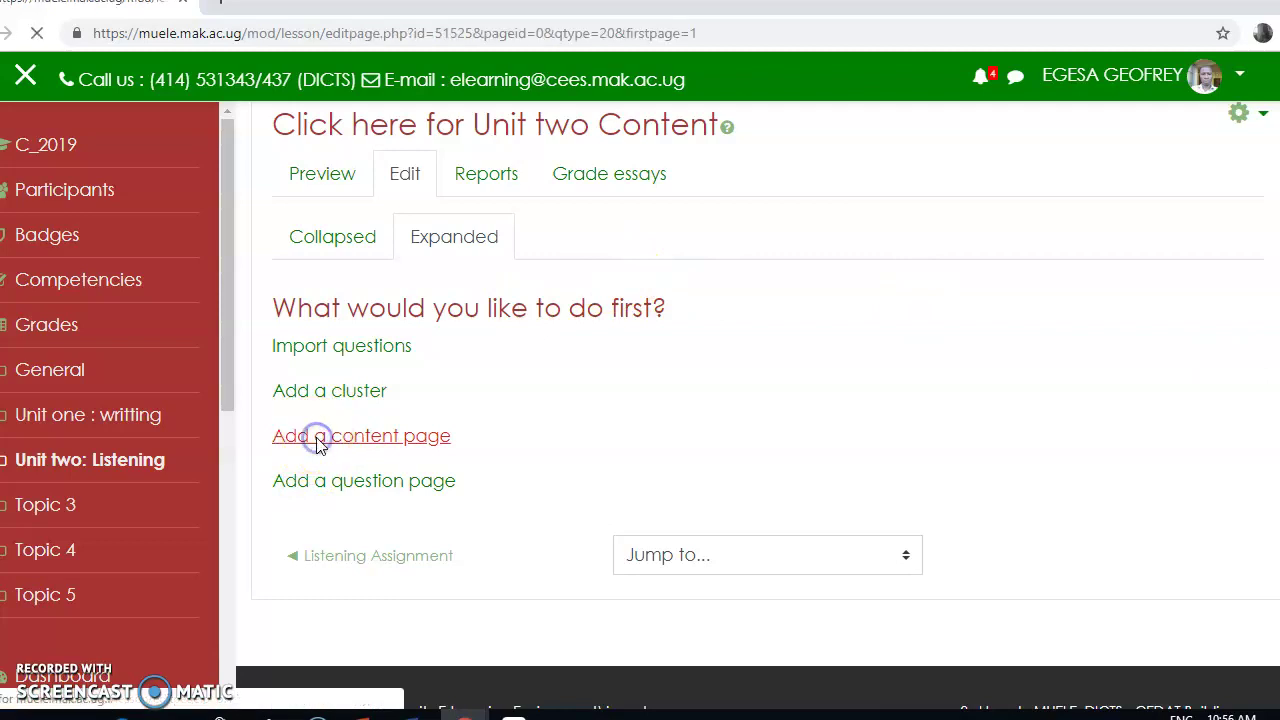
scroll(1146, 401, down, 3)
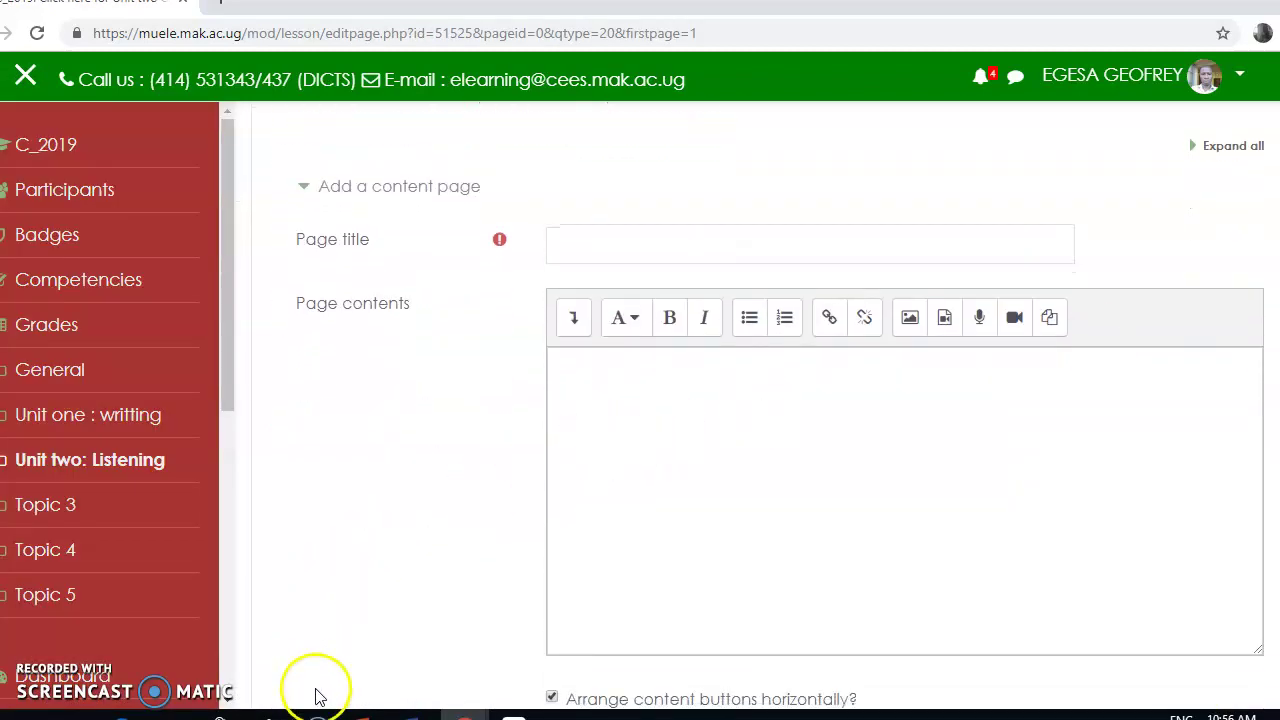
Switch to the listening skills document in Word and copy the Learning outcomes heading with its four bullet points.
click(414, 714)
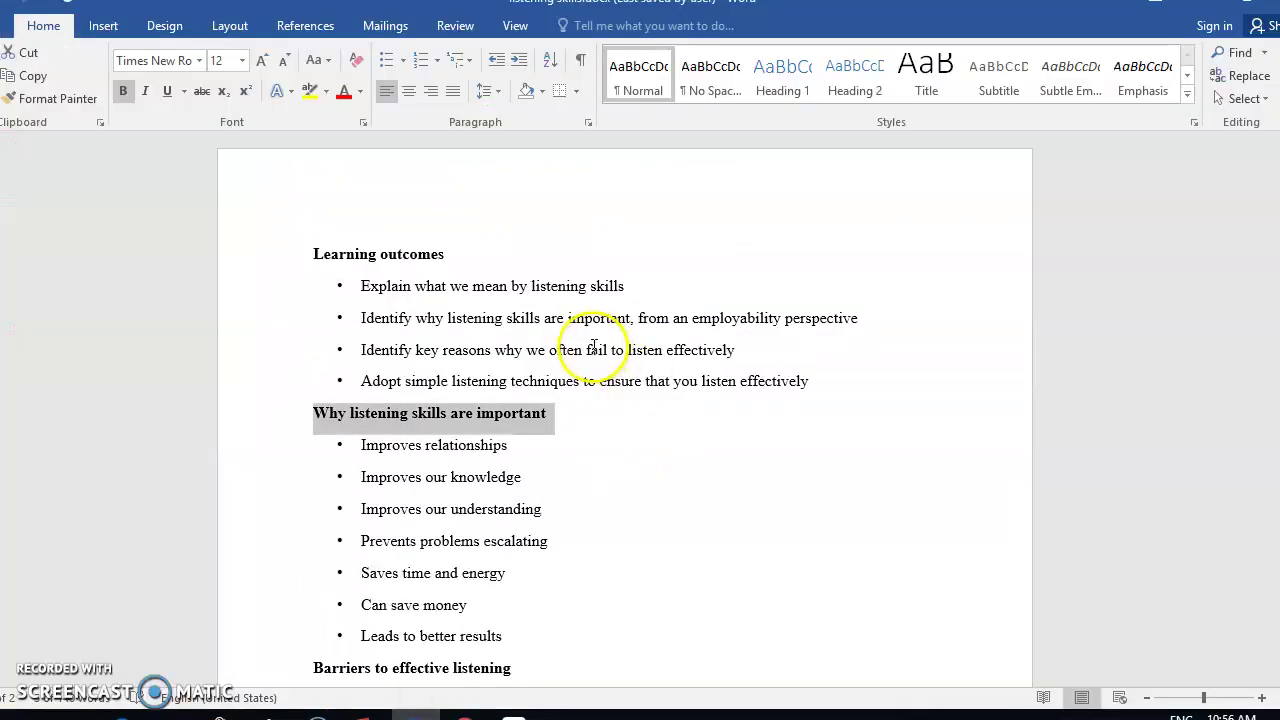
drag(311, 254, 802, 381)
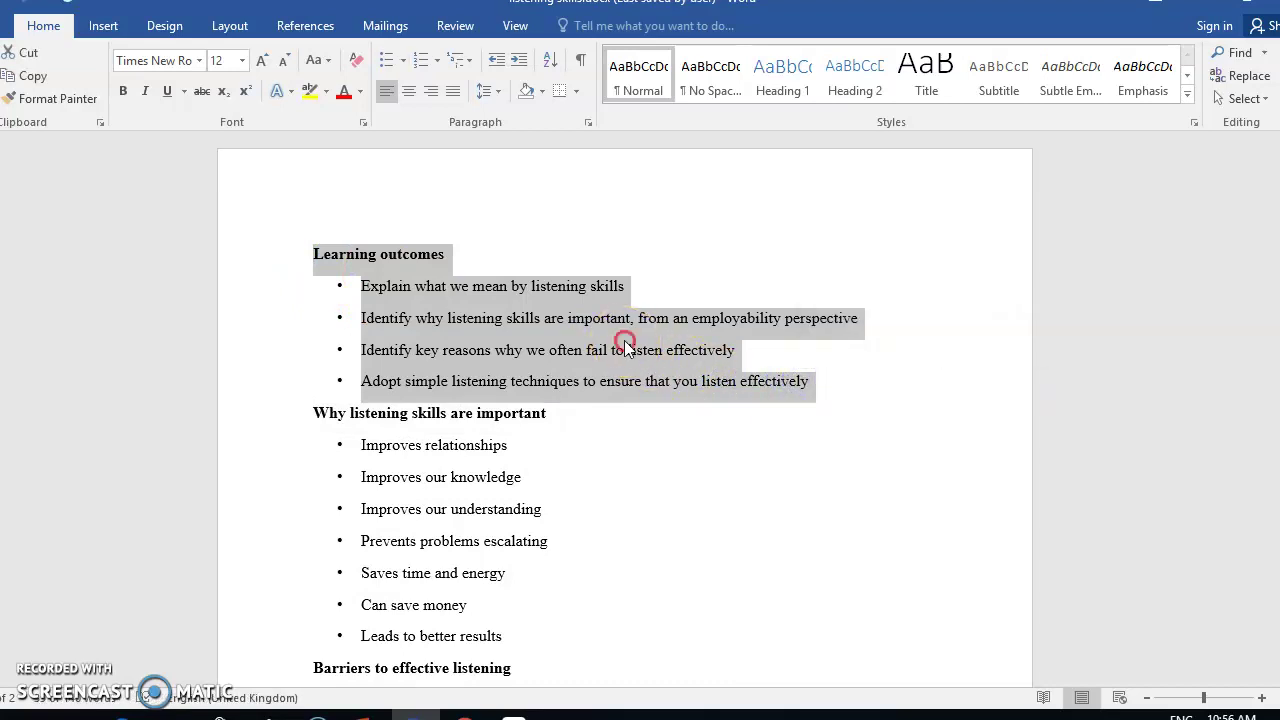
right_click(625, 345)
click(667, 375)
Return to the lesson in Chrome, paste the copied learning outcomes into the page contents and title the page "Listening".
mouse_move(464, 716)
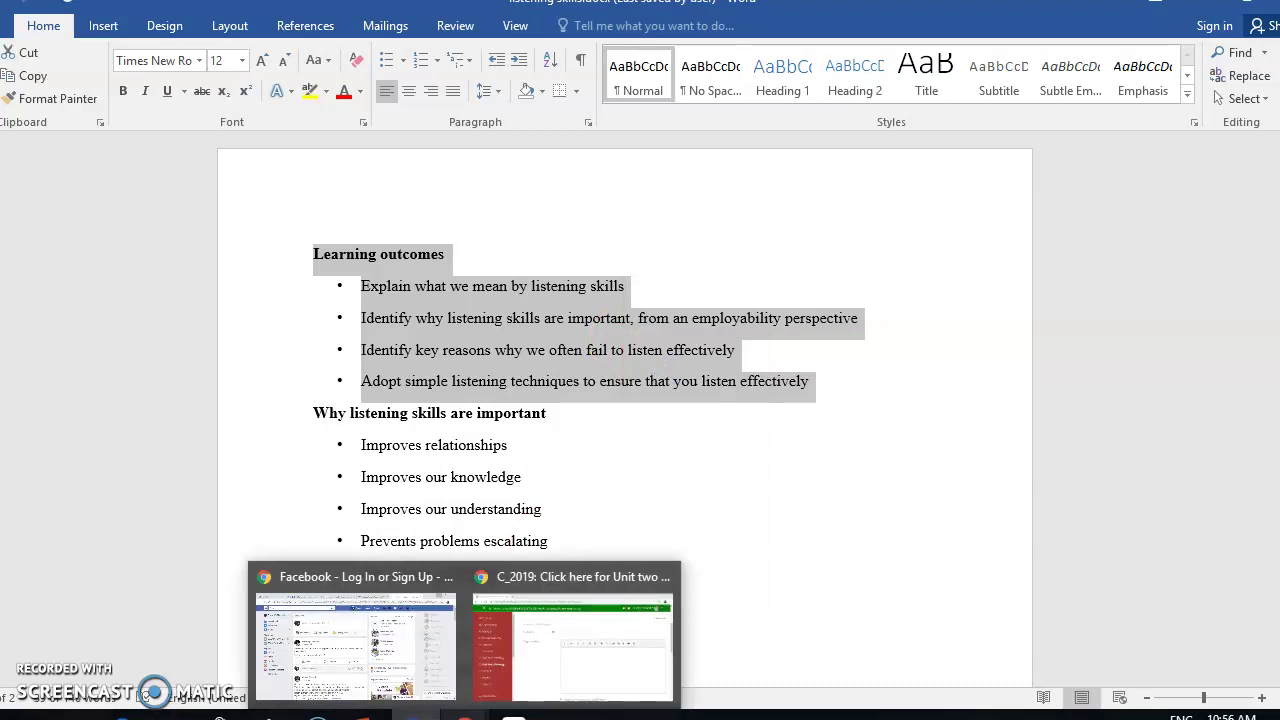
click(589, 651)
click(620, 242)
click(693, 513)
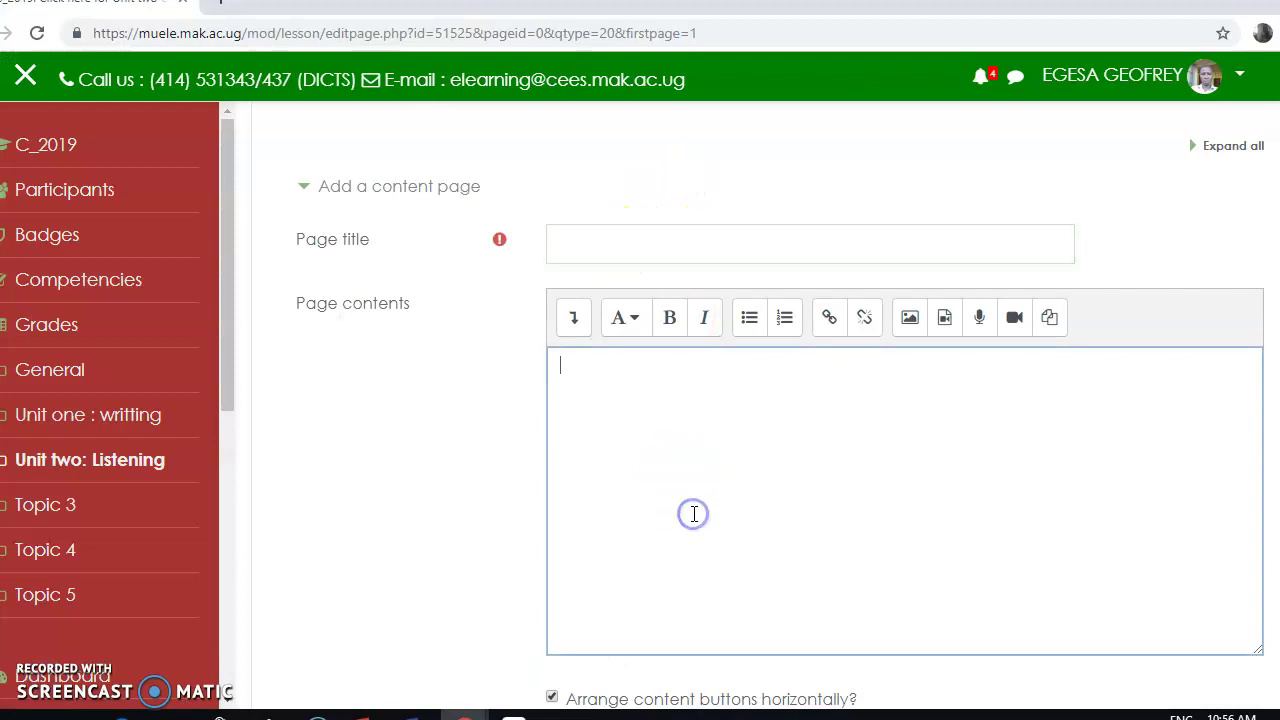
key(ctrl+v)
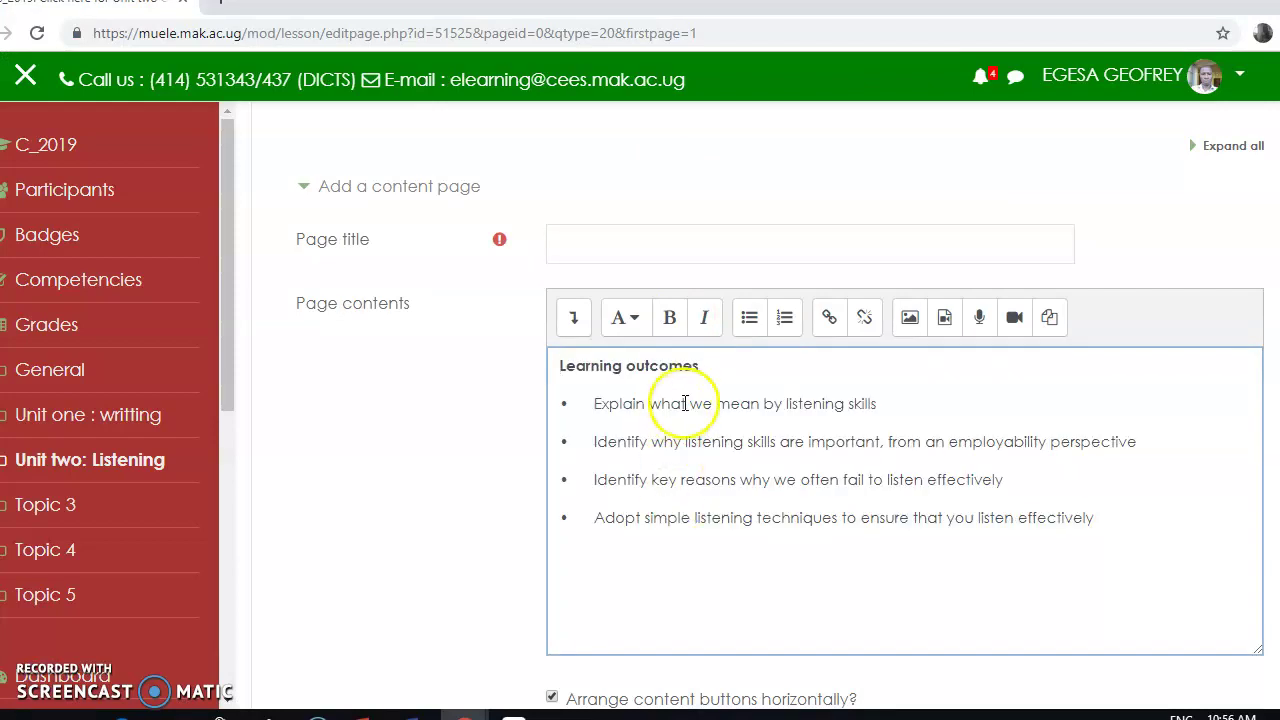
click(618, 251)
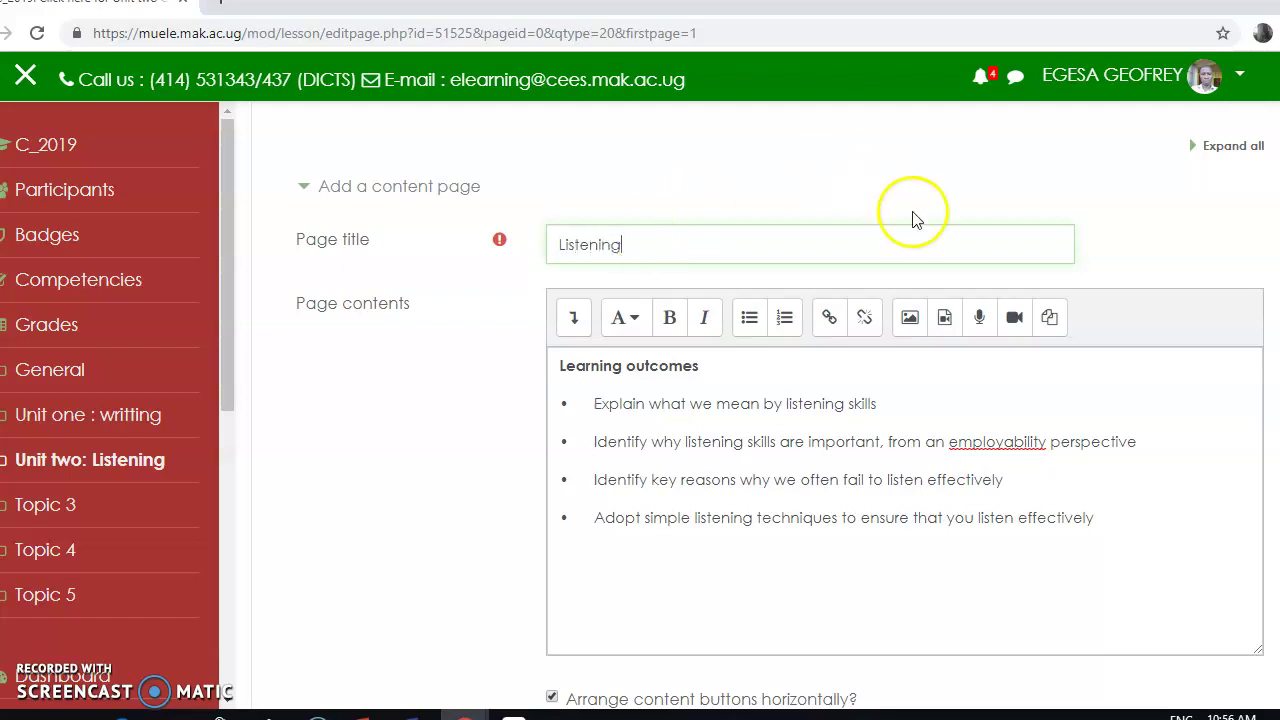
Set the Content 1 description to "Previous" and its jump to Previous page.
scroll(1007, 431, down, 5)
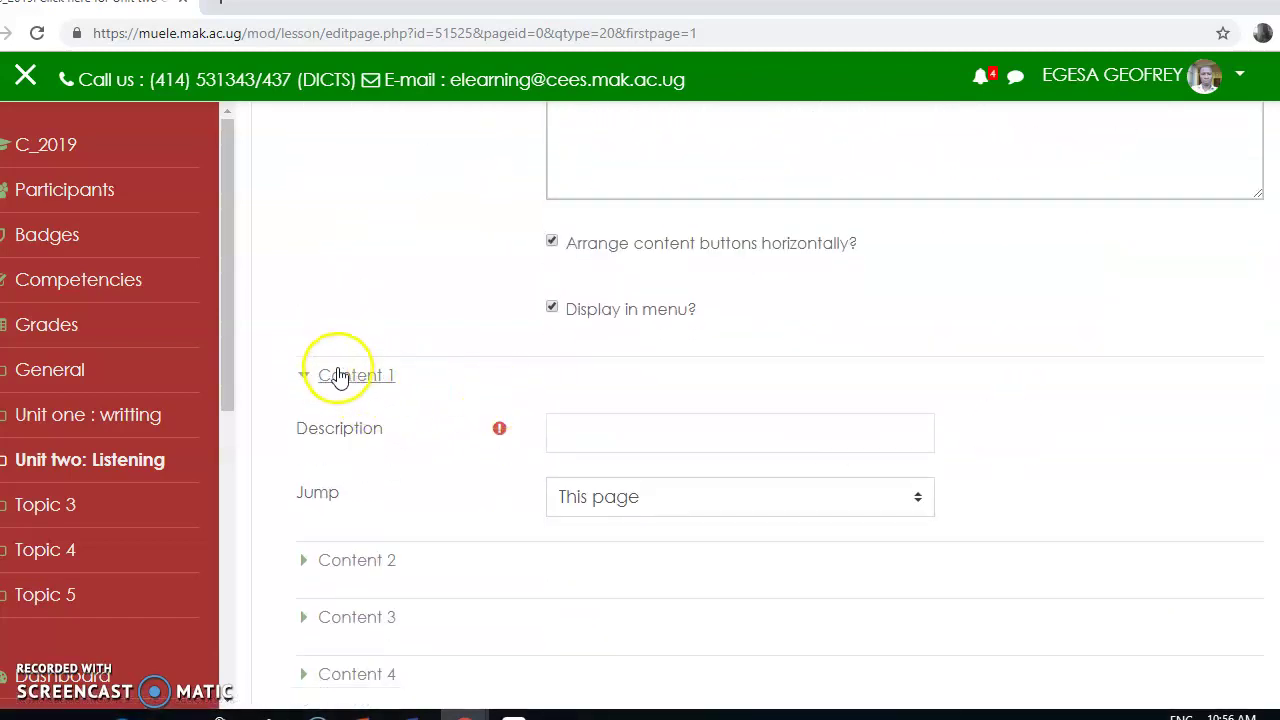
click(600, 426)
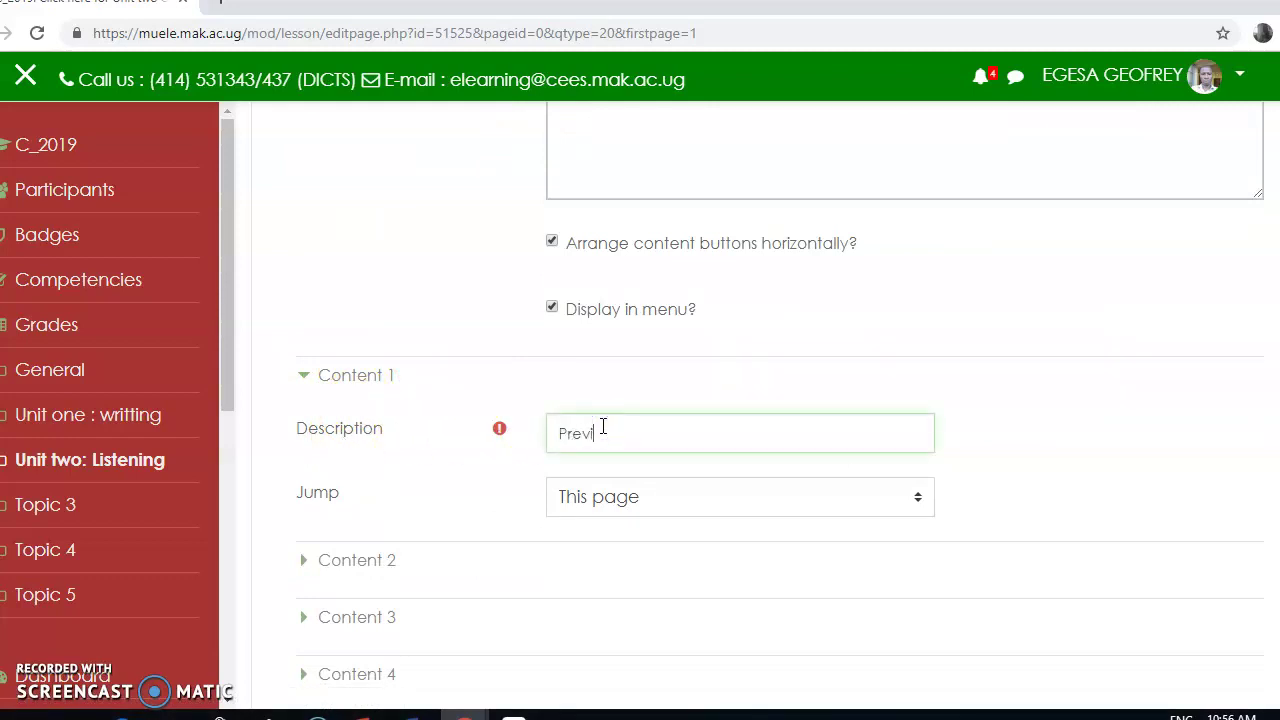
click(633, 500)
click(626, 577)
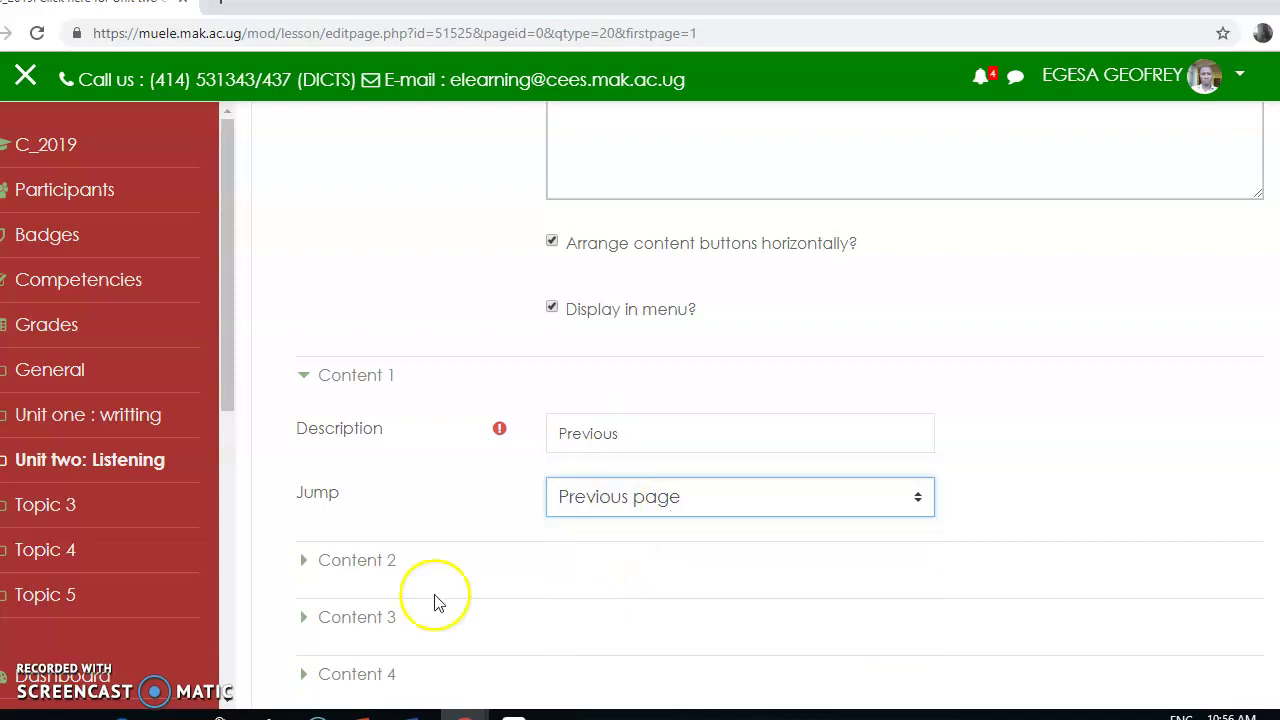
Expand Content 2 and set its description to "Next", keeping the jump to Next page.
click(345, 568)
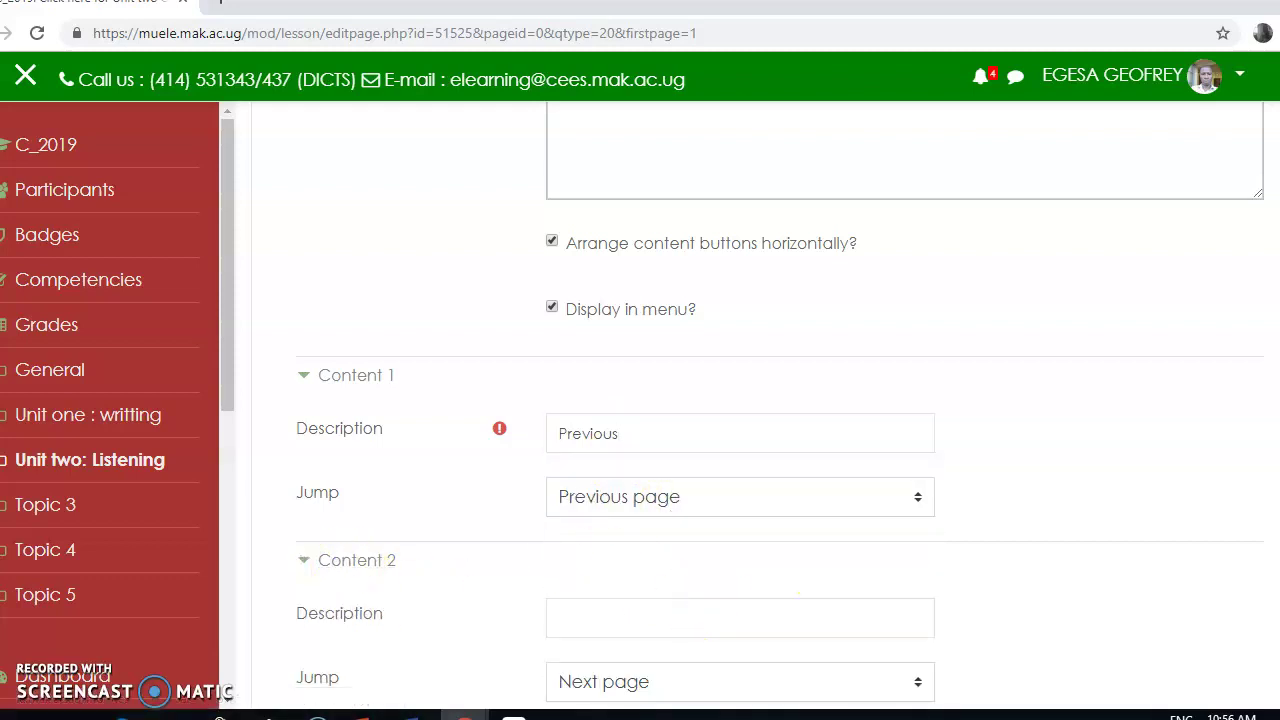
scroll(780, 500, down, 2)
click(592, 399)
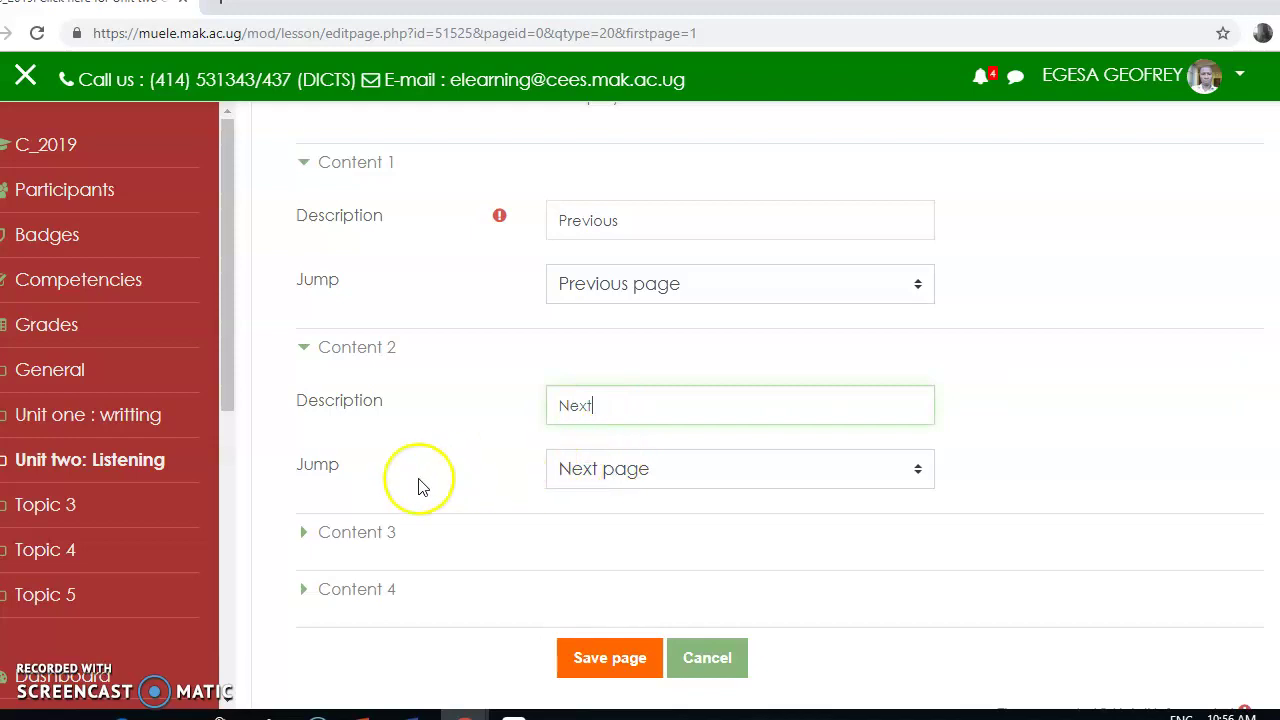
Set the Content 3 description to "End" with its jump to End of lesson, and save the page.
click(352, 532)
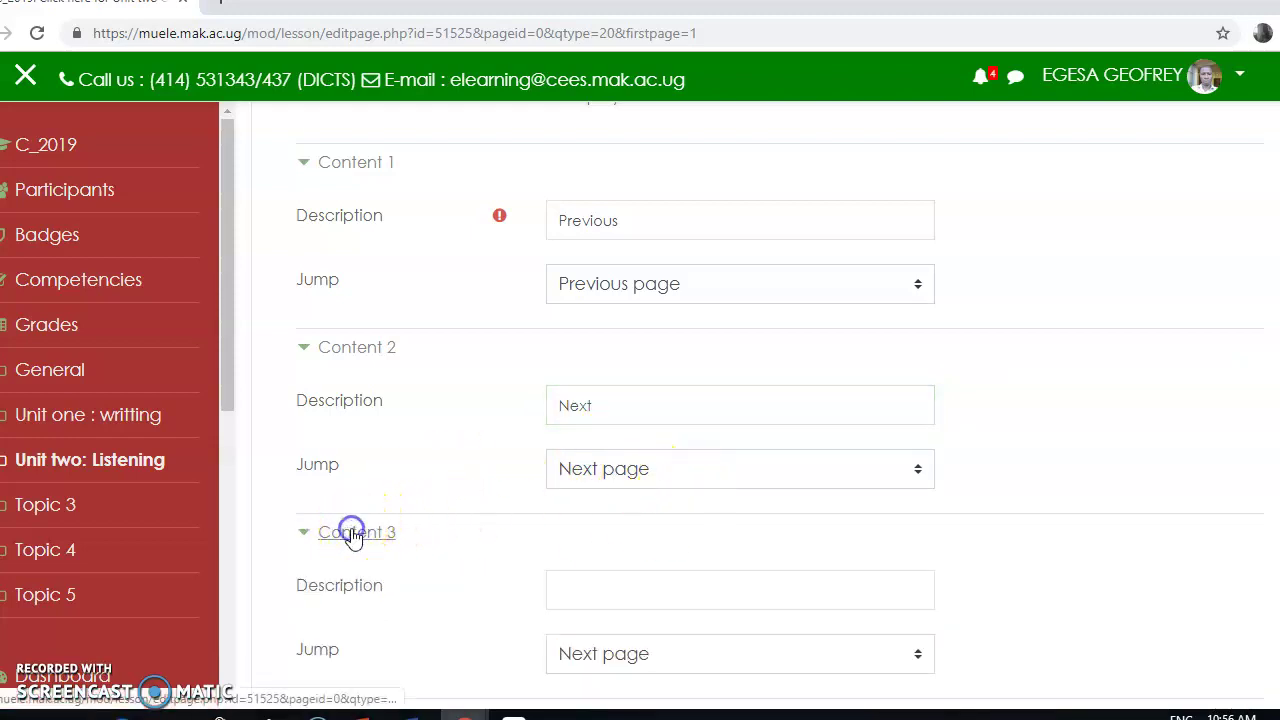
click(640, 592)
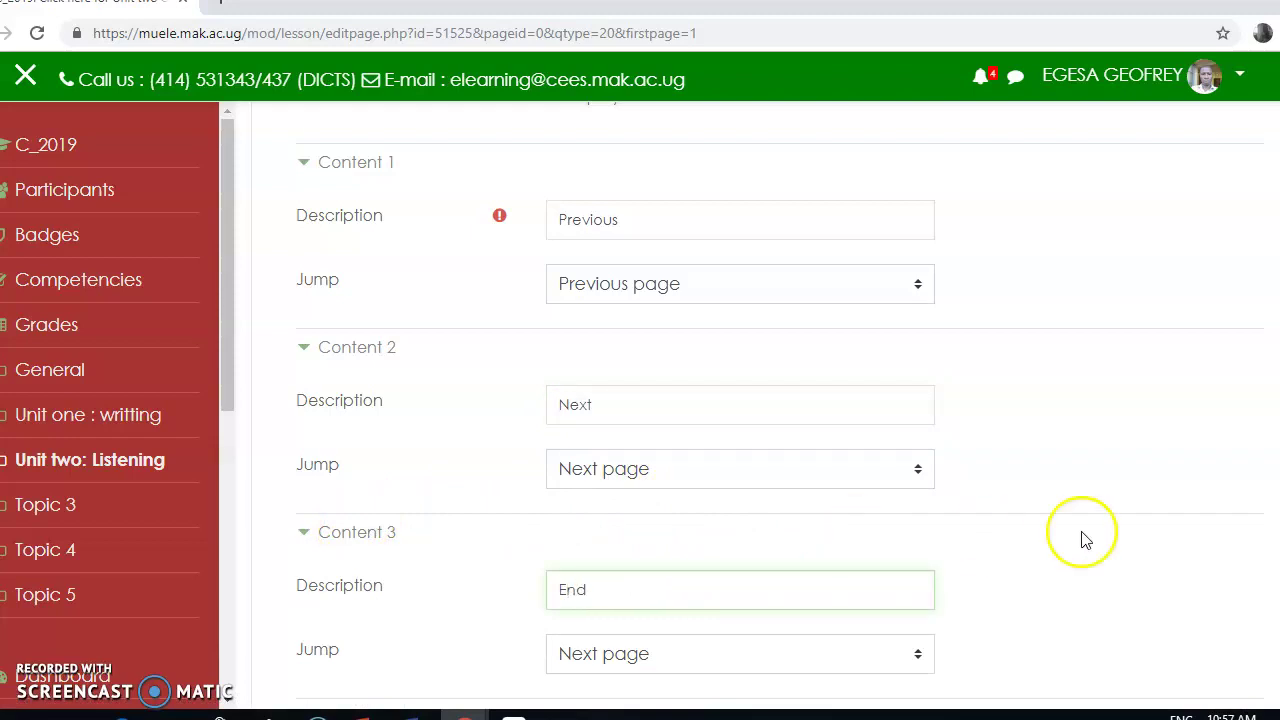
scroll(1088, 565, down, 2)
scroll(770, 450, down, 1)
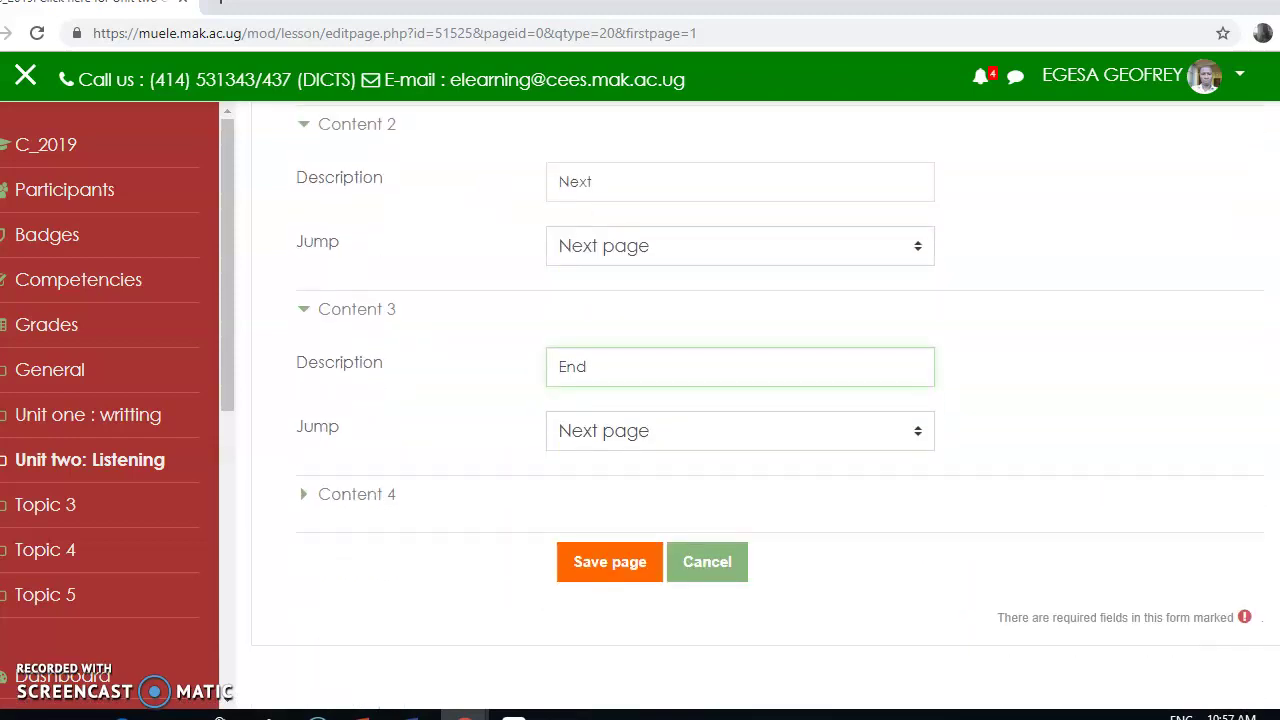
click(752, 433)
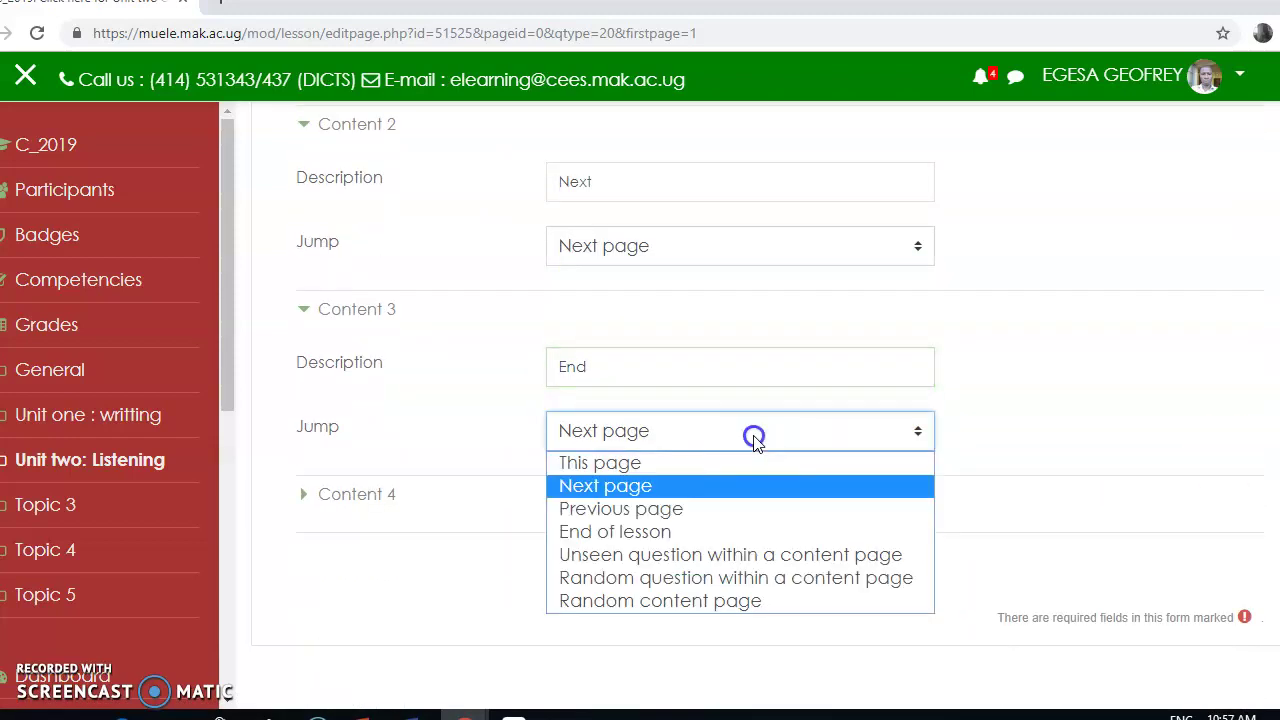
click(642, 531)
click(610, 563)
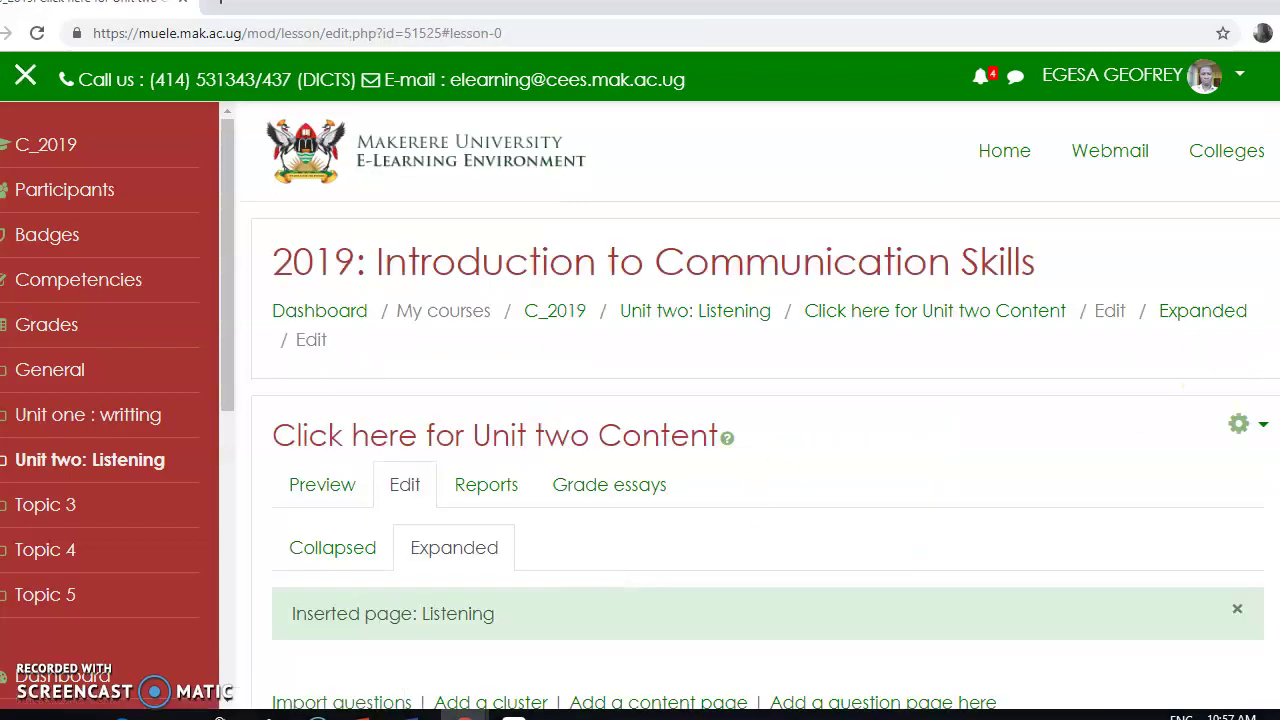
Add a new content page after the Listening page in the lesson.
scroll(1051, 406, down, 5)
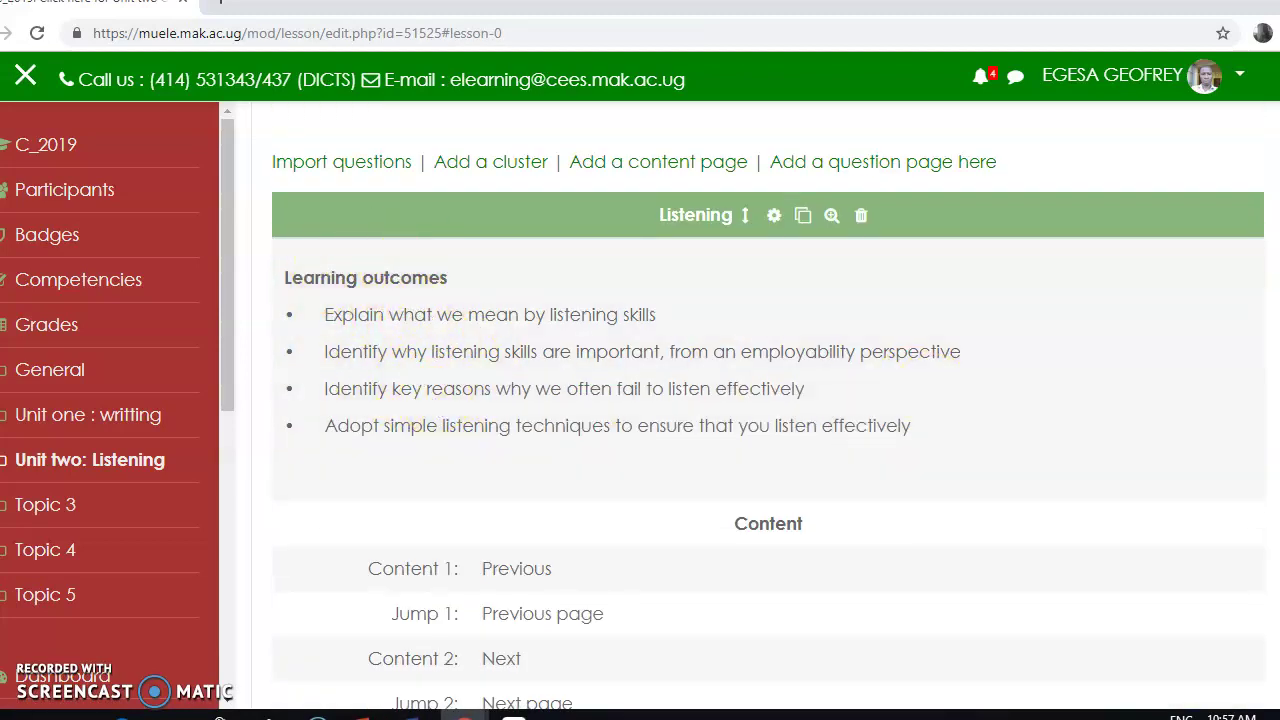
scroll(758, 408, down, 4)
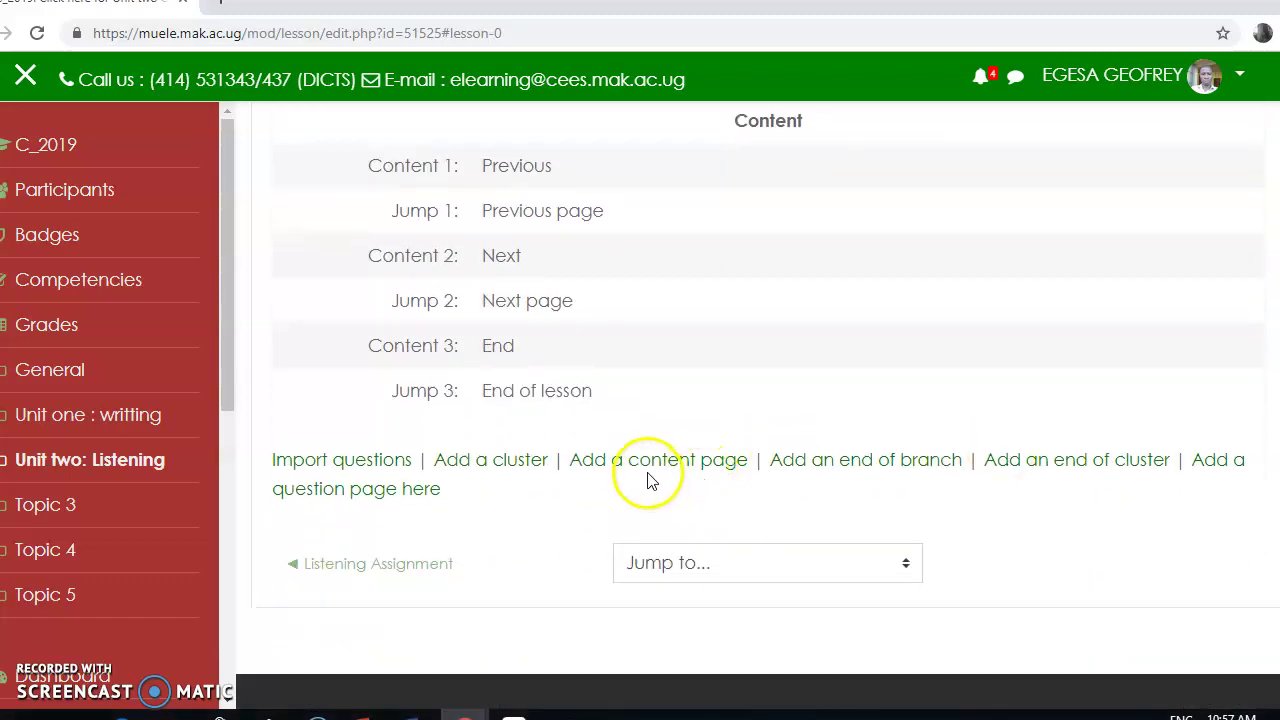
click(644, 462)
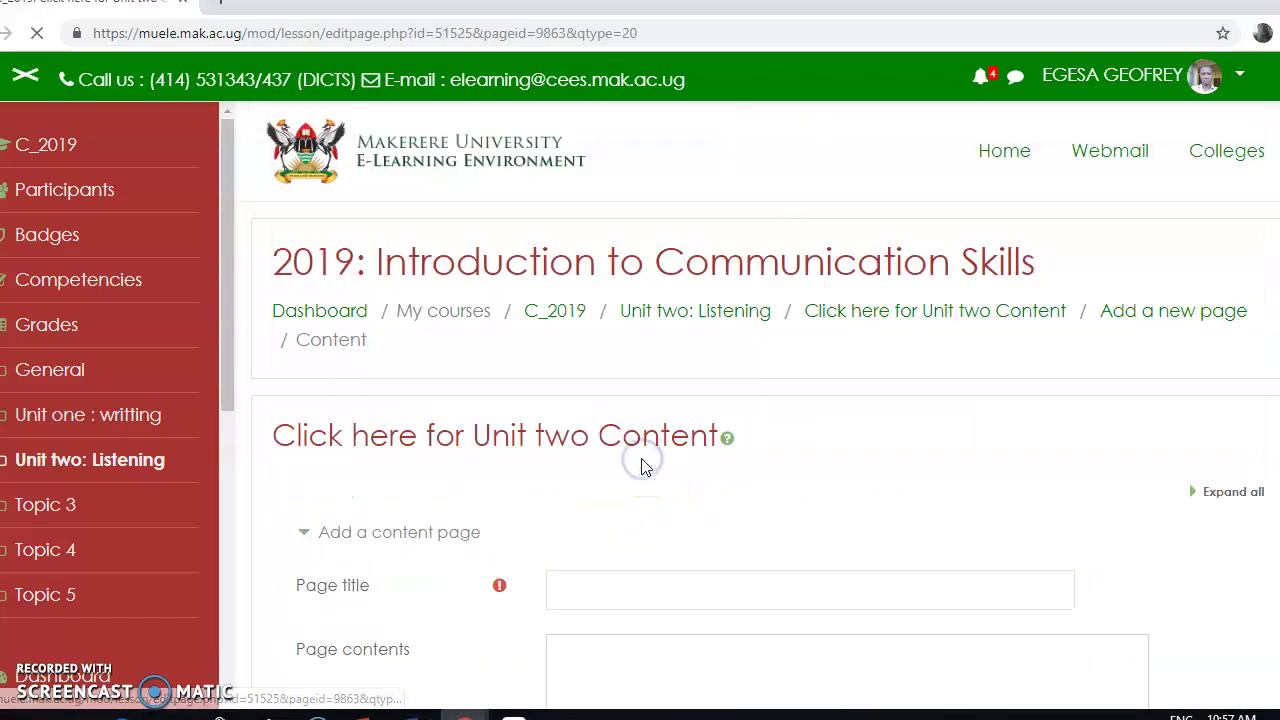
scroll(766, 410, down, 4)
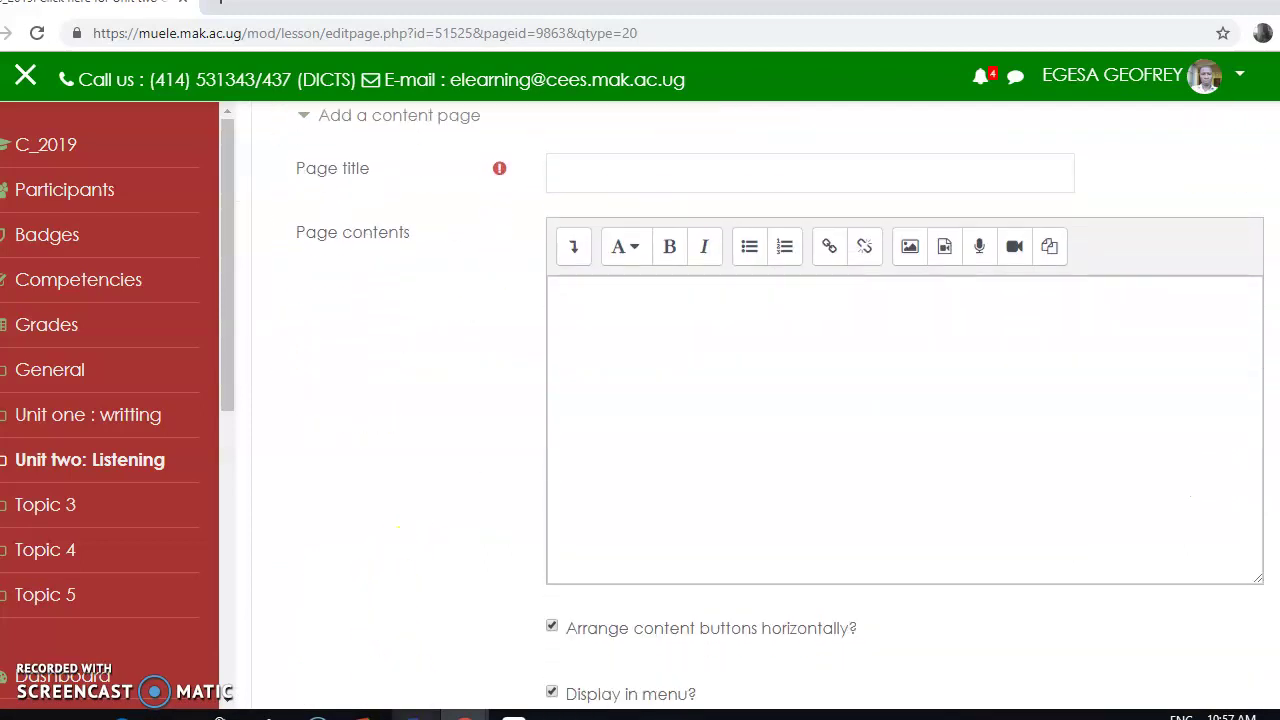
Switch to the listening skills document in Word and copy the heading "Why listening skills are important".
mouse_move(414, 714)
click(434, 669)
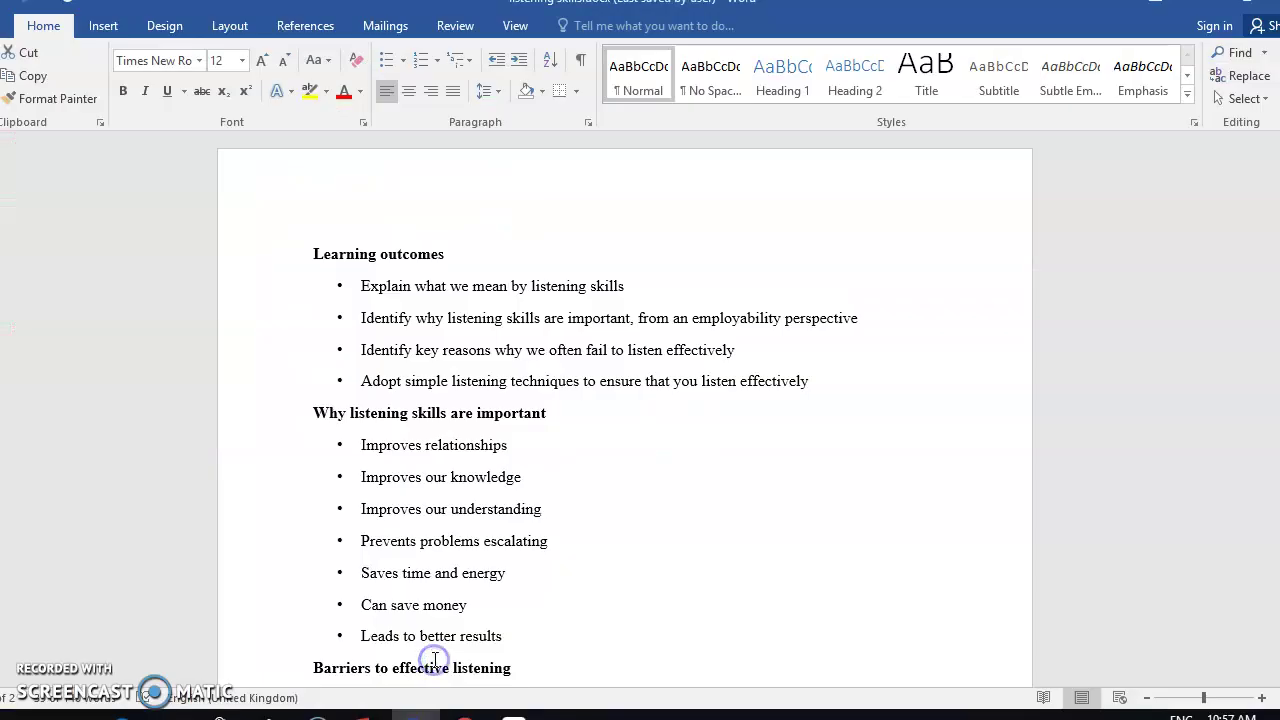
click(517, 462)
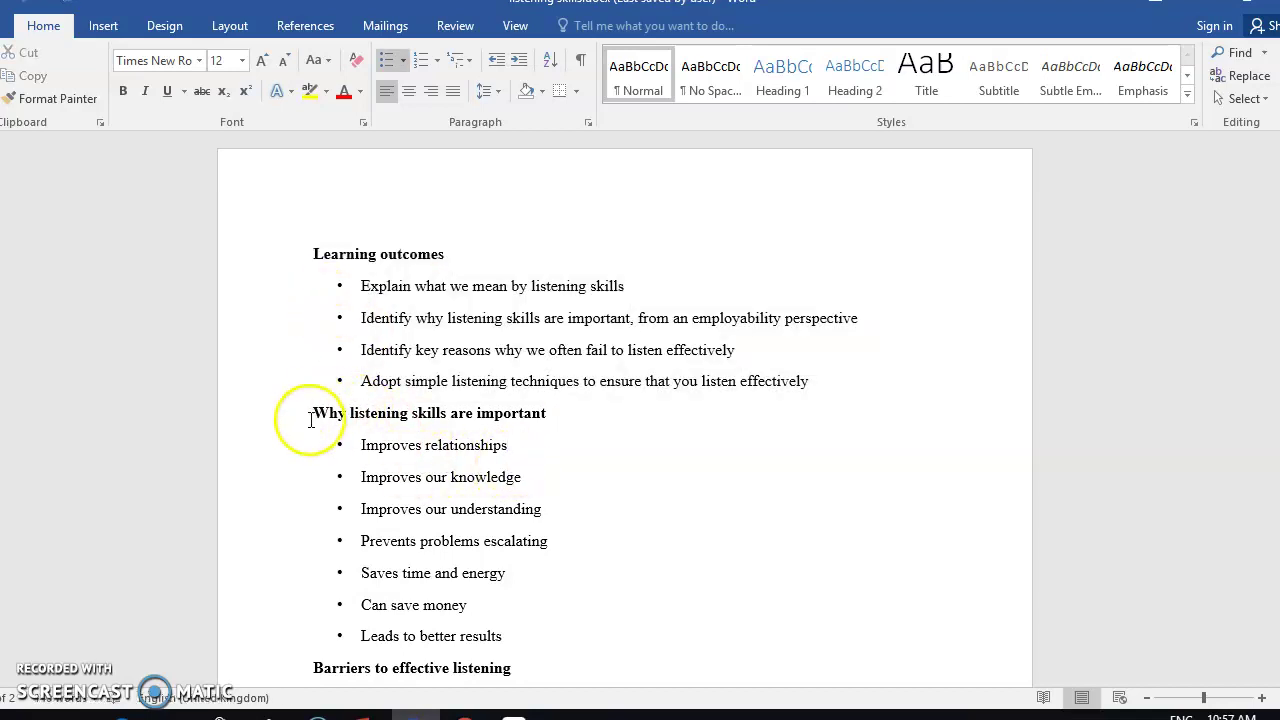
drag(309, 420, 535, 414)
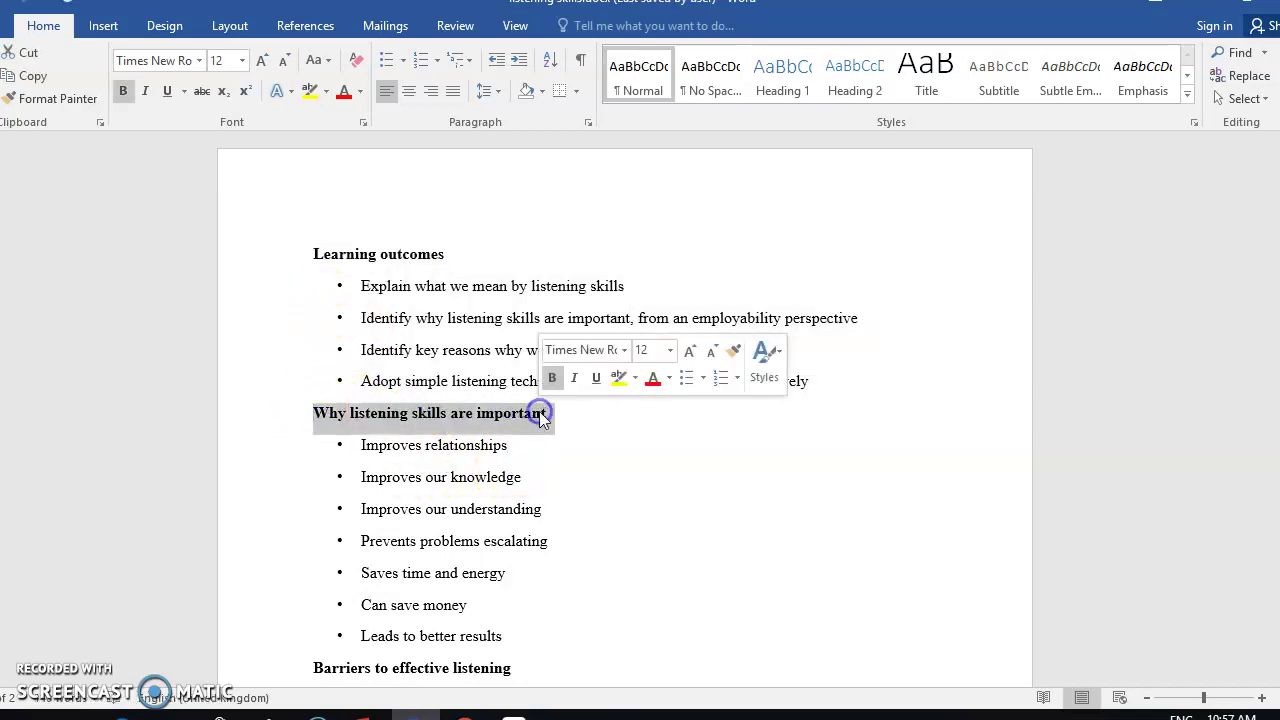
right_click(535, 414)
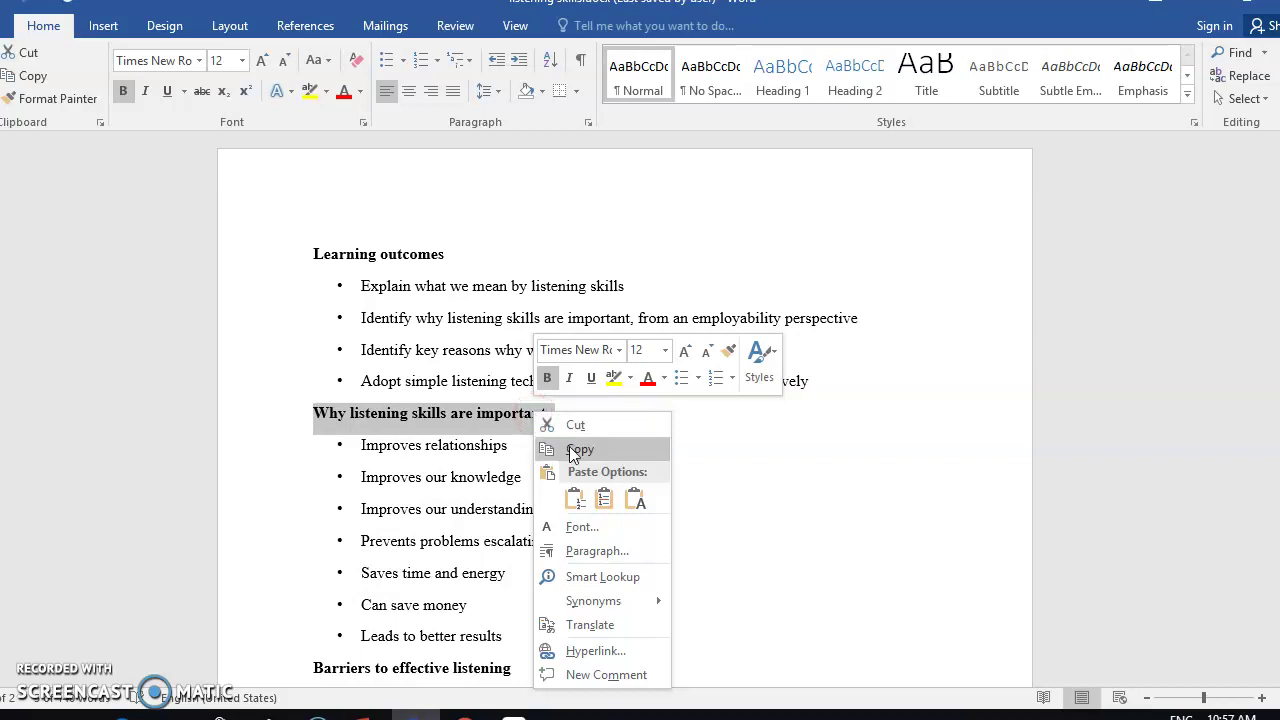
click(569, 446)
Return to the lesson in Chrome and paste "Why listening skills are important" as the page title.
mouse_move(463, 712)
click(560, 634)
click(661, 173)
key(ctrl+v)
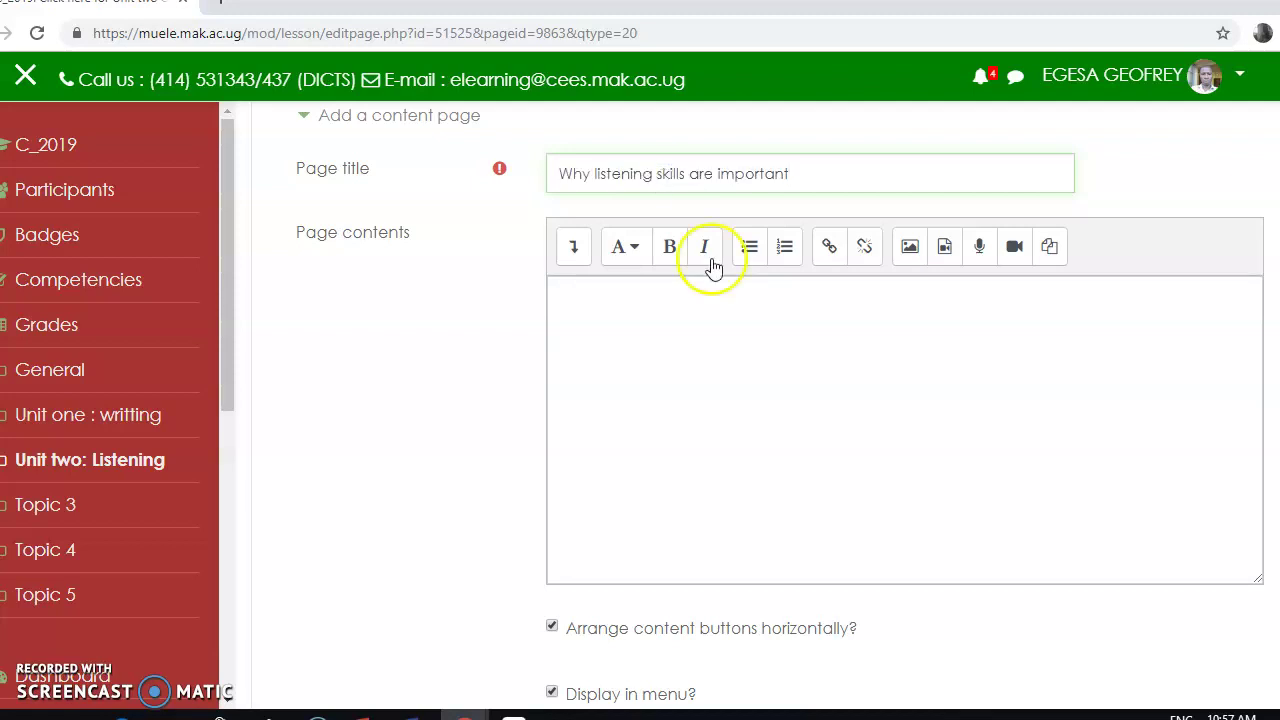
Switch back to Word and copy the seven bullets from "Improves relationships" to "Leads to better results".
mouse_move(418, 712)
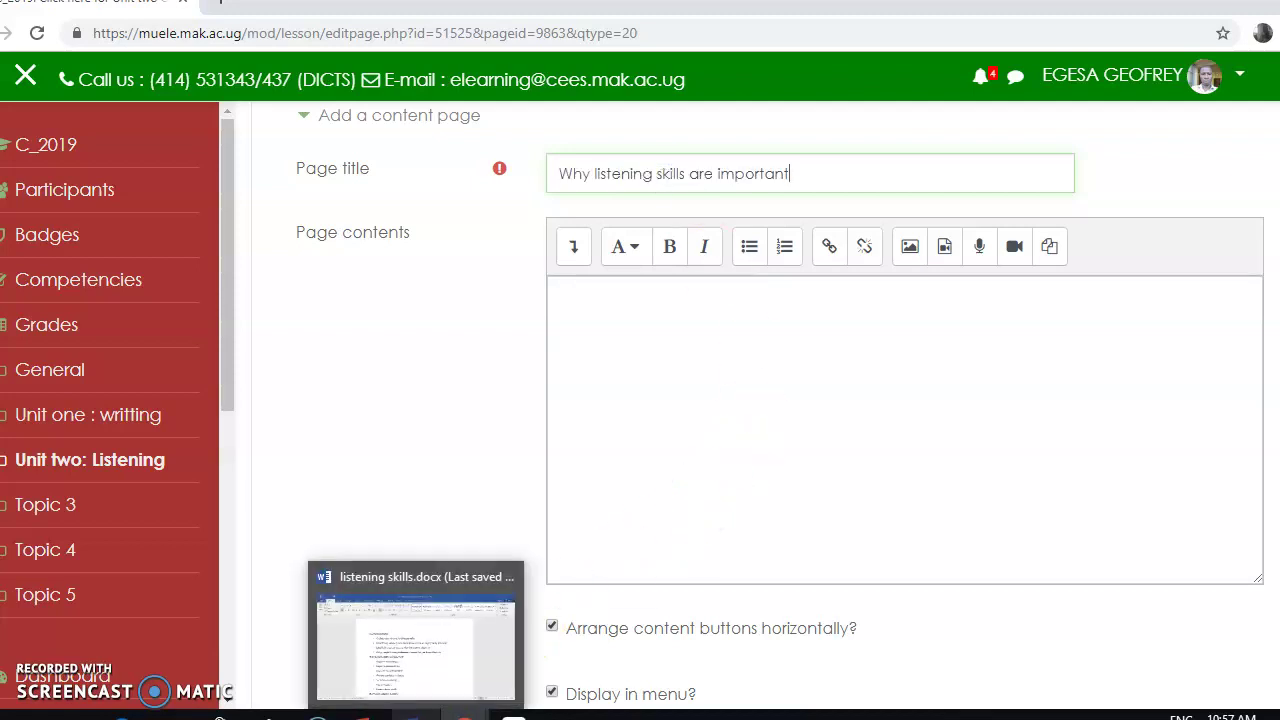
click(418, 668)
click(521, 509)
click(362, 445)
drag(383, 470, 423, 545)
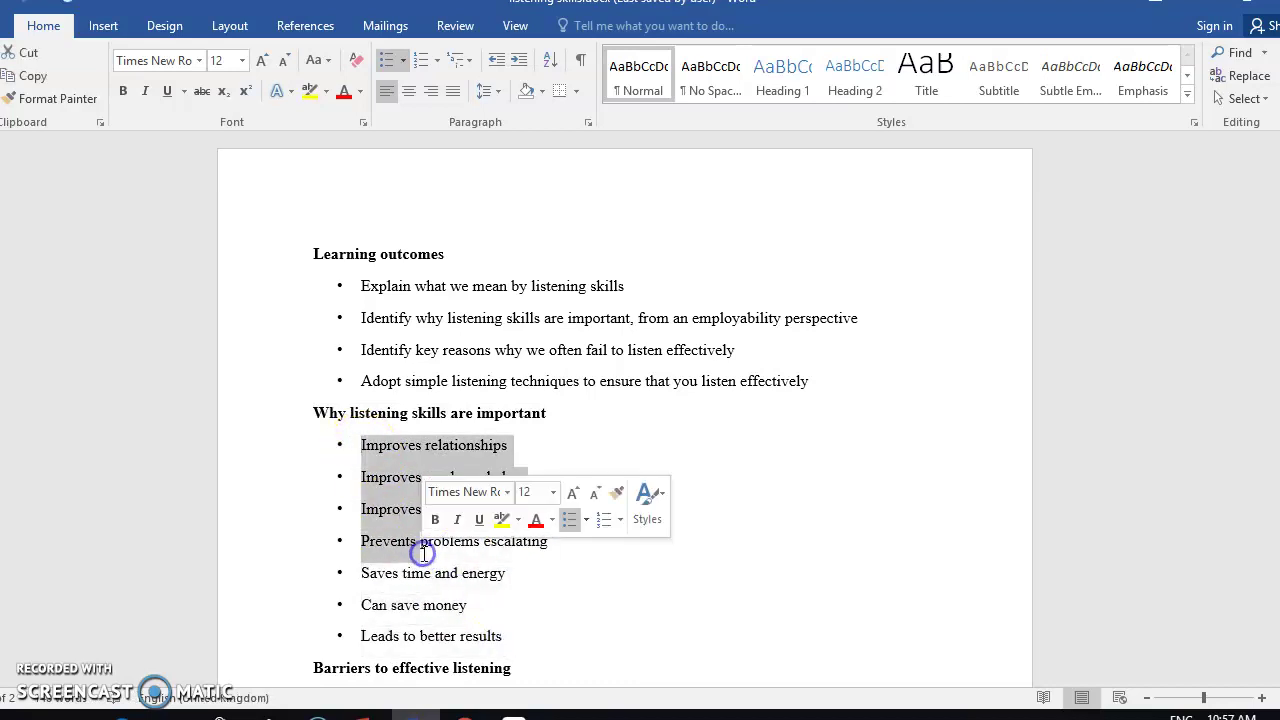
click(557, 622)
drag(517, 636, 365, 455)
right_click(365, 455)
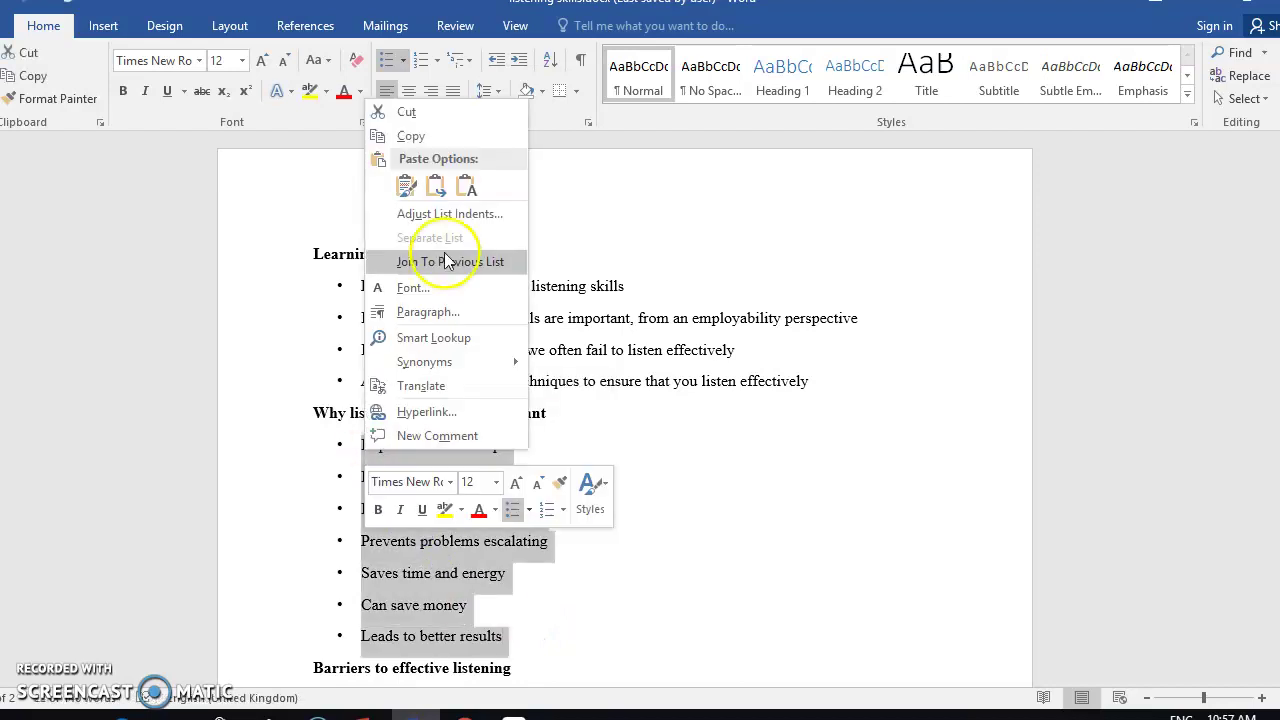
click(411, 137)
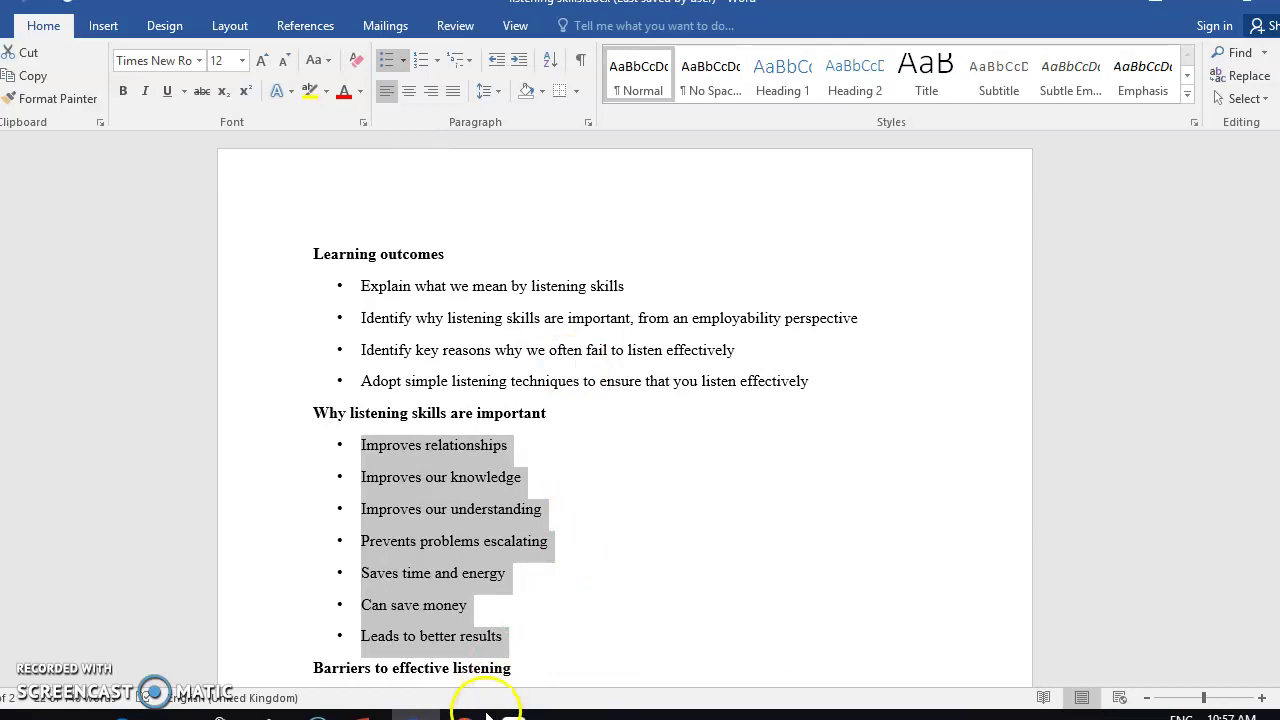
Return to Chrome and paste the seven copied bullets into the new page's contents.
mouse_move(463, 712)
click(617, 660)
click(668, 377)
key(ctrl+v)
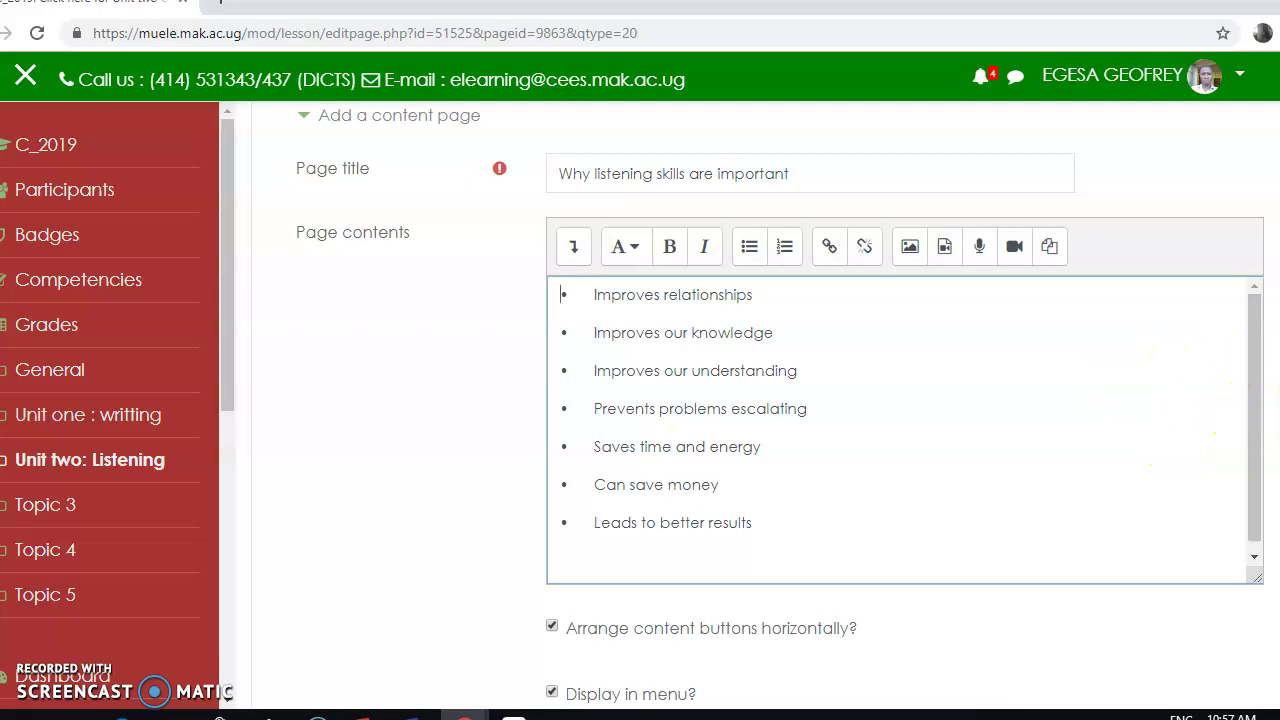
Set Content 1 to "Previous" with a jump to Previous page, and Content 2 to "Next", keeping its jump to Next page.
scroll(760, 400, down, 6)
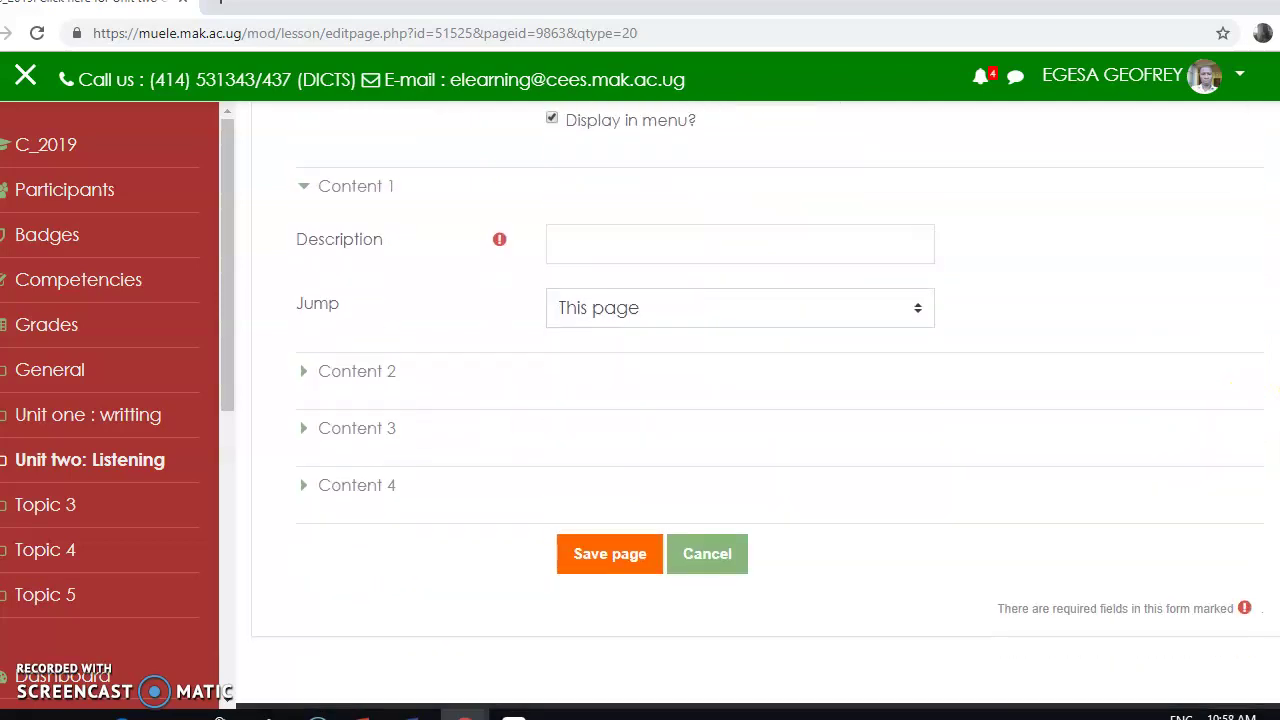
click(679, 232)
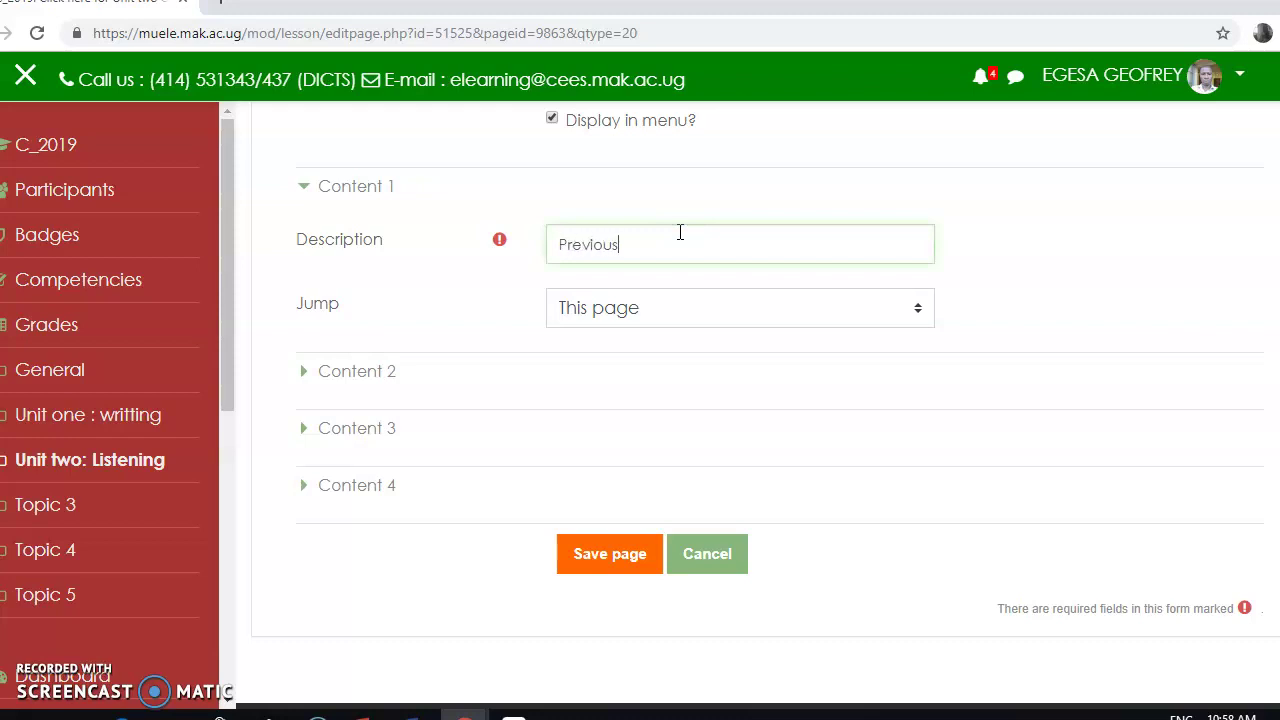
click(640, 312)
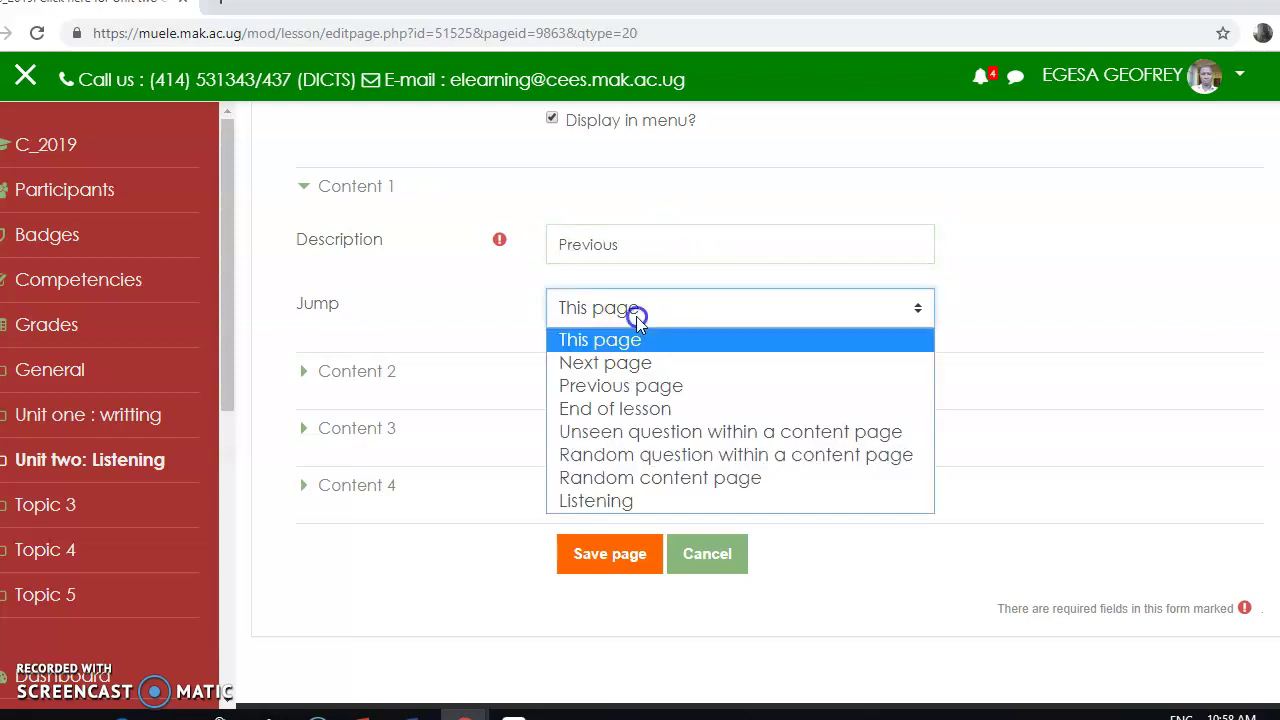
click(608, 384)
click(362, 371)
click(588, 431)
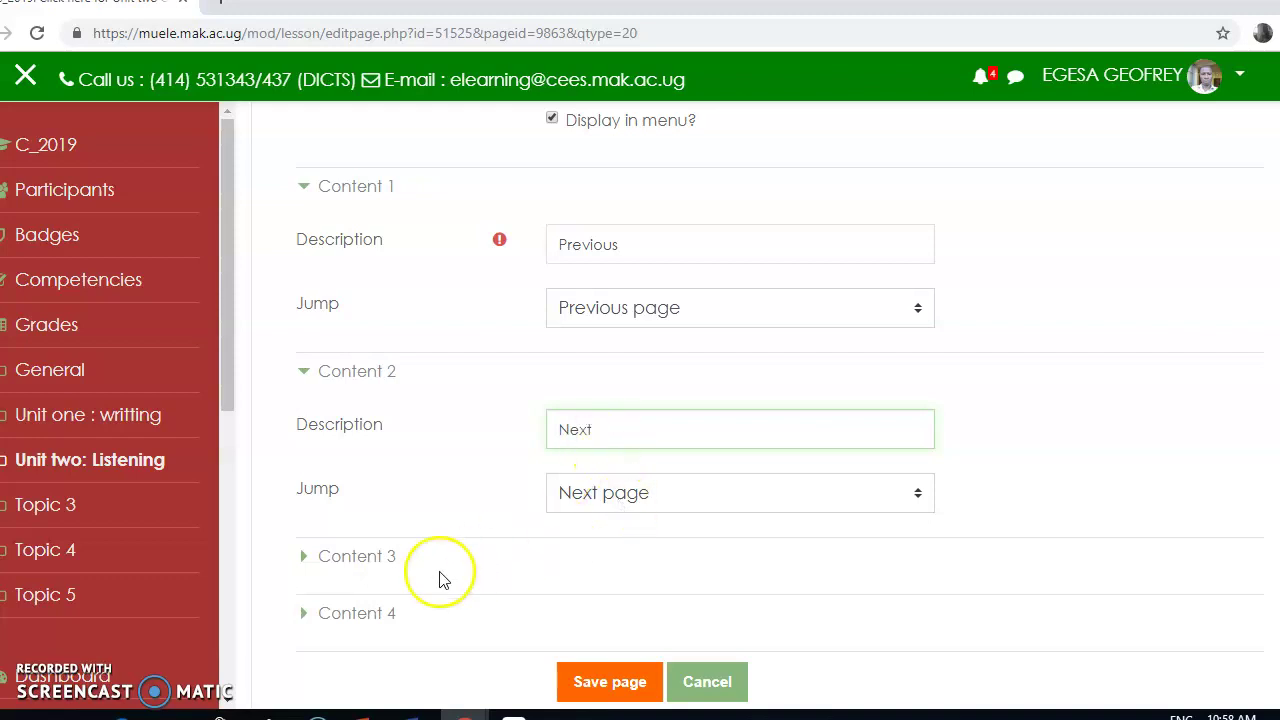
Describe Content 3 as "End" with a jump to End of lesson, and save the "Why listening skills are important" page.
click(366, 560)
click(605, 614)
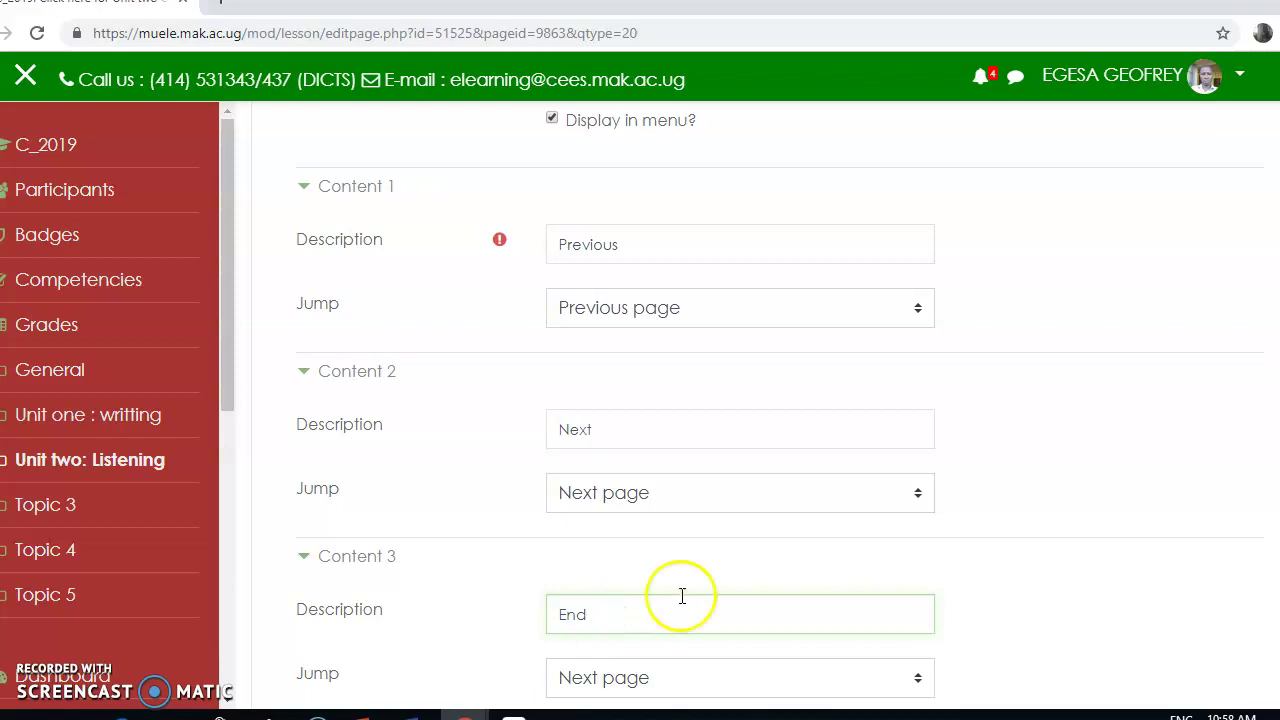
click(800, 679)
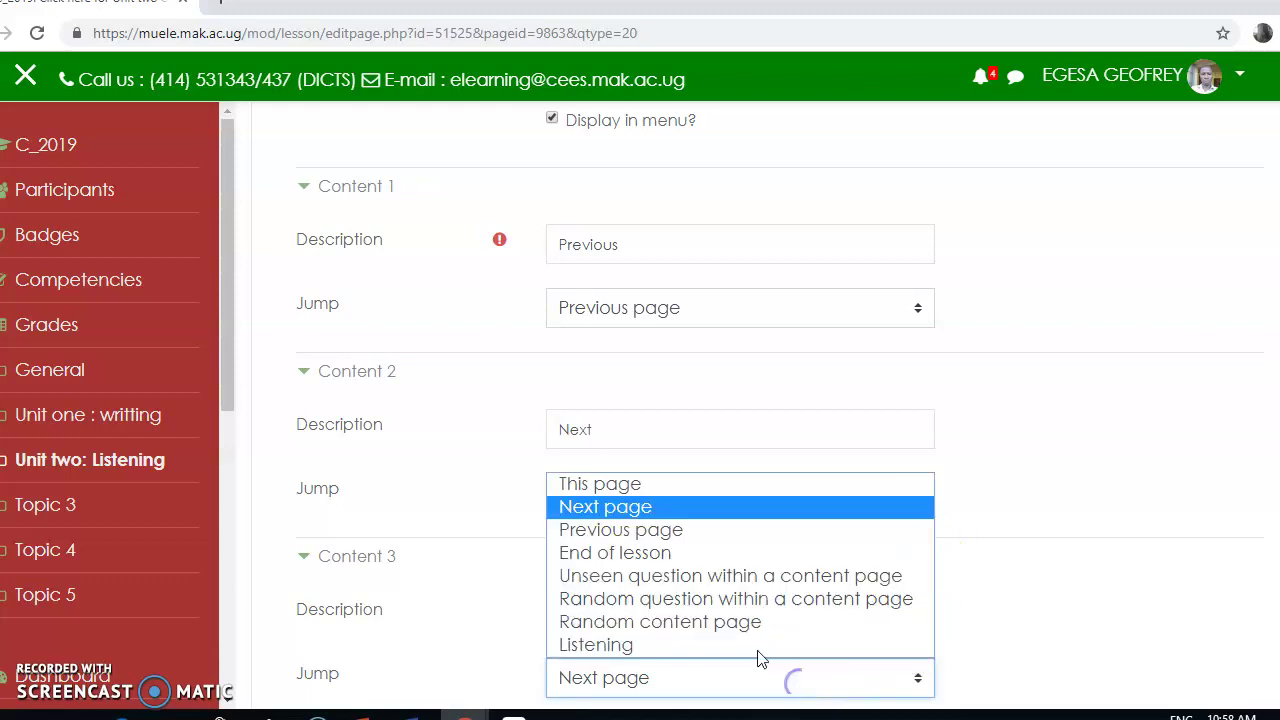
click(670, 565)
scroll(849, 440, down, 5)
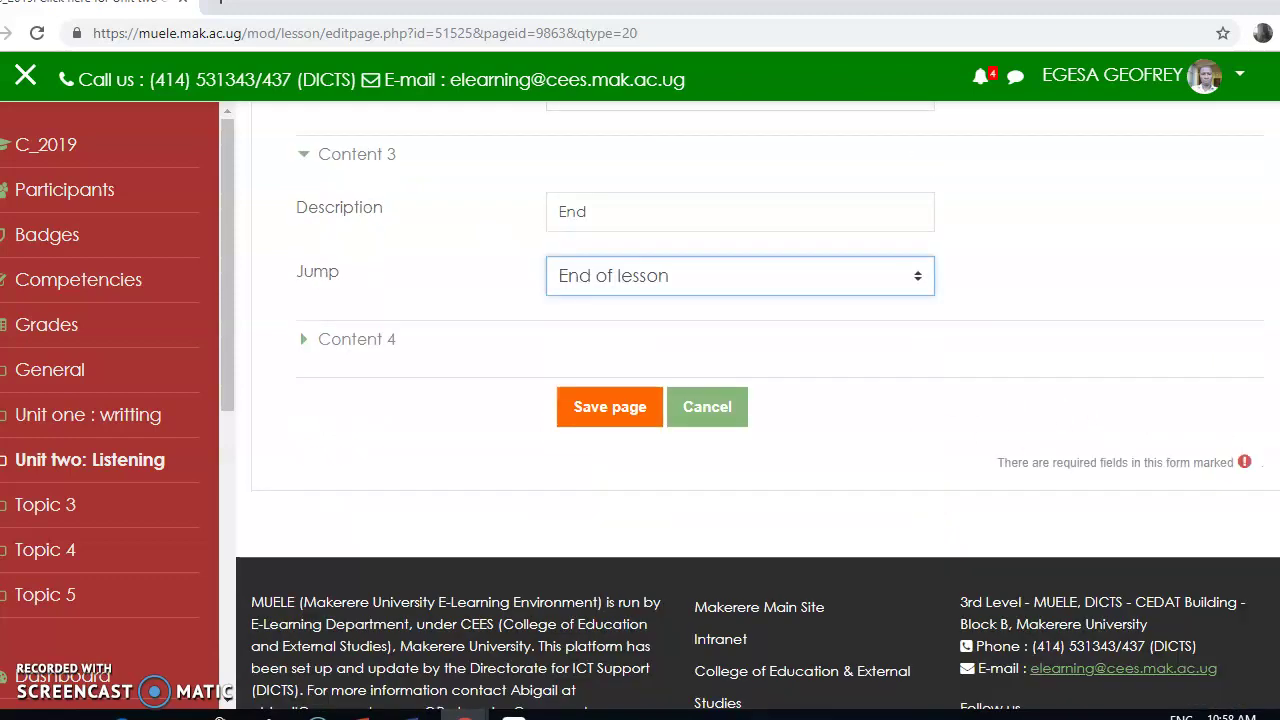
click(580, 278)
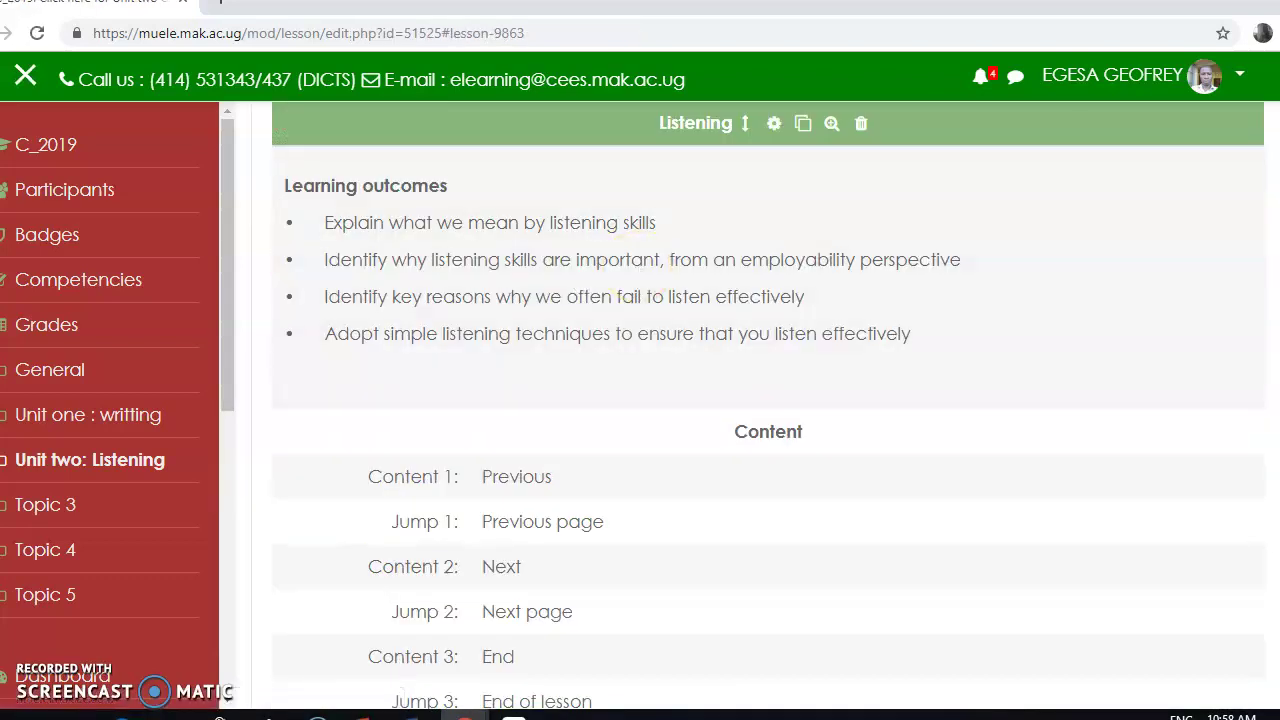
Review the saved lesson pages and add another content page after "Why listening skills are important".
scroll(768, 405, down, 4)
scroll(768, 405, up, 4)
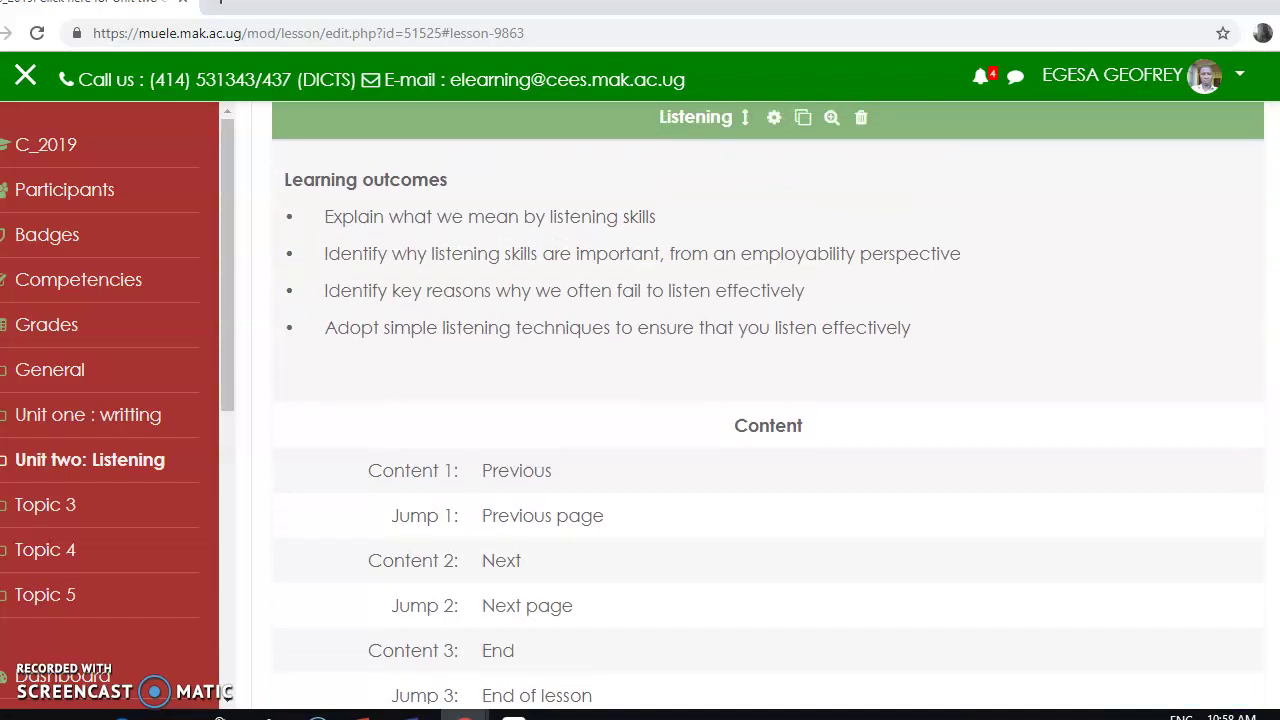
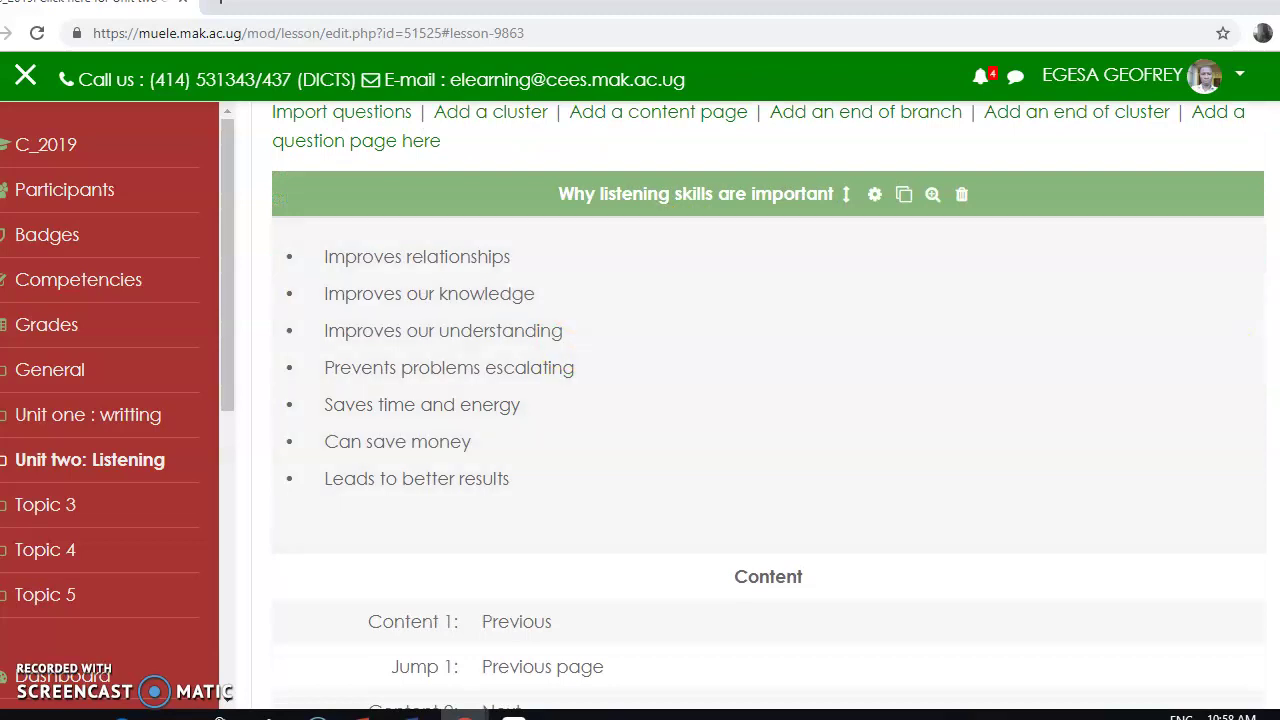
scroll(758, 406, down, 5)
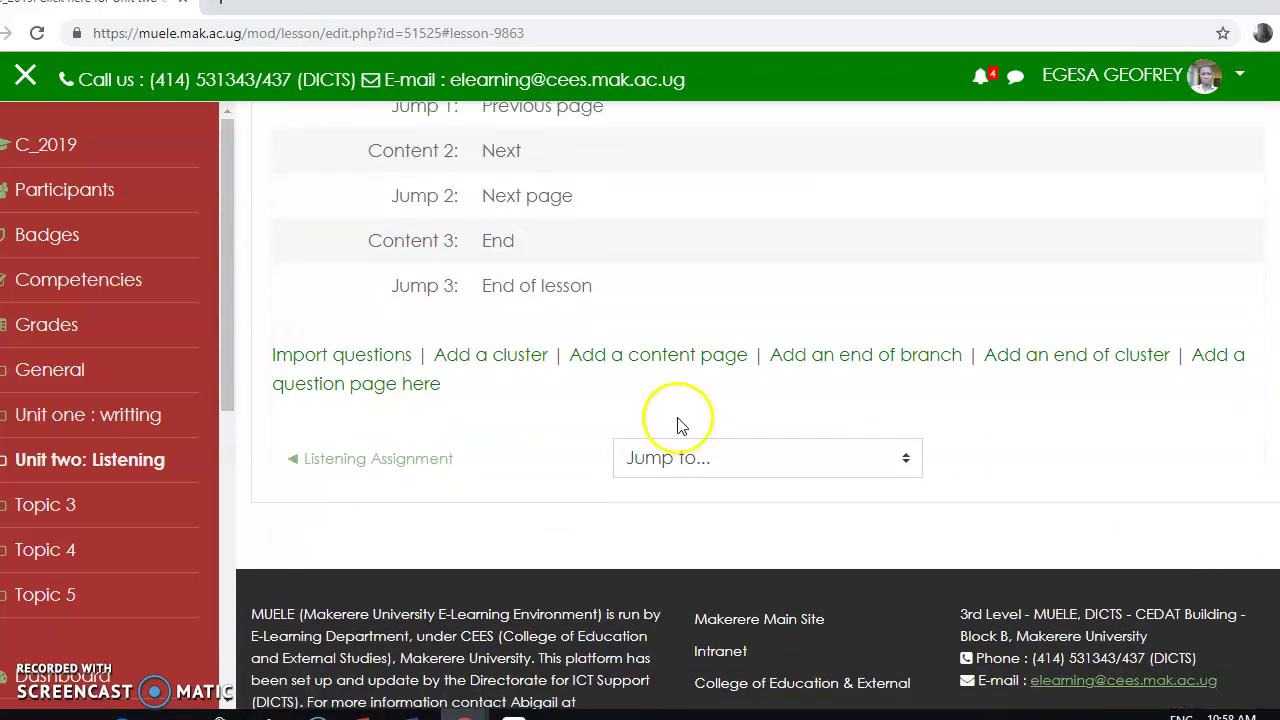
click(663, 354)
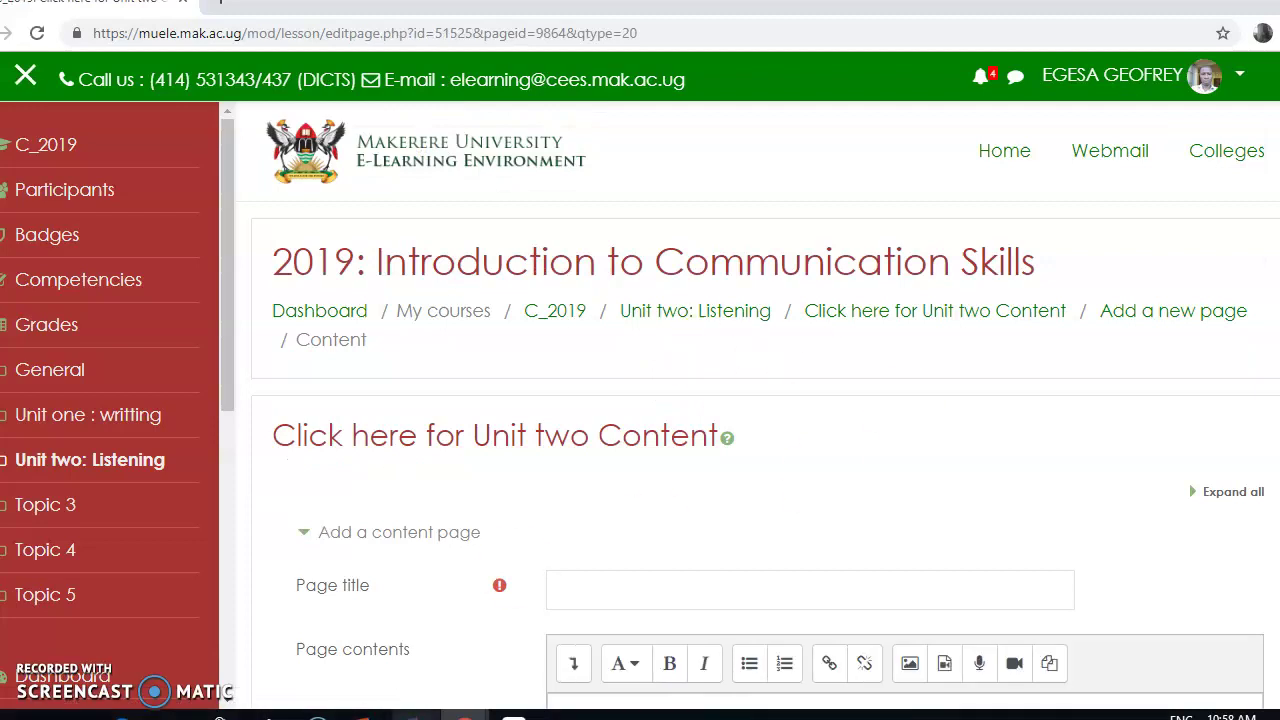
Switch to the listening skills document in Word and copy the heading "Barriers to effective listening".
mouse_move(413, 716)
click(409, 663)
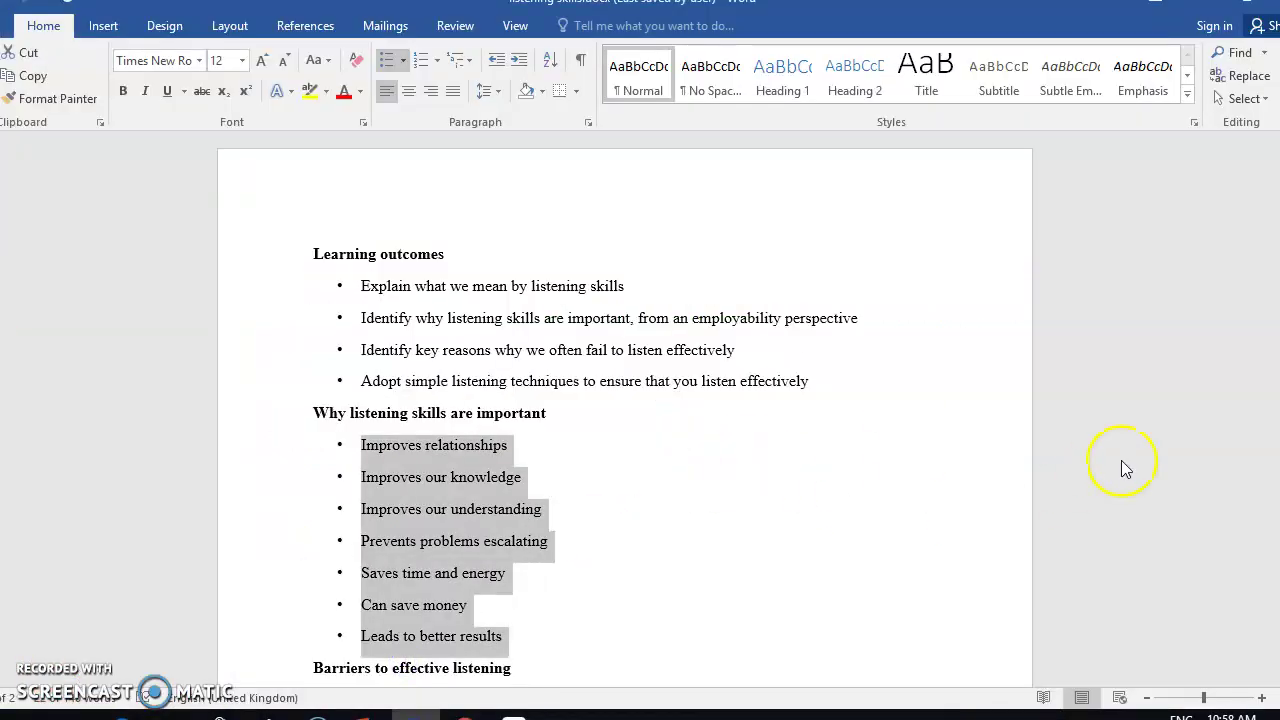
scroll(625, 400, down, 5)
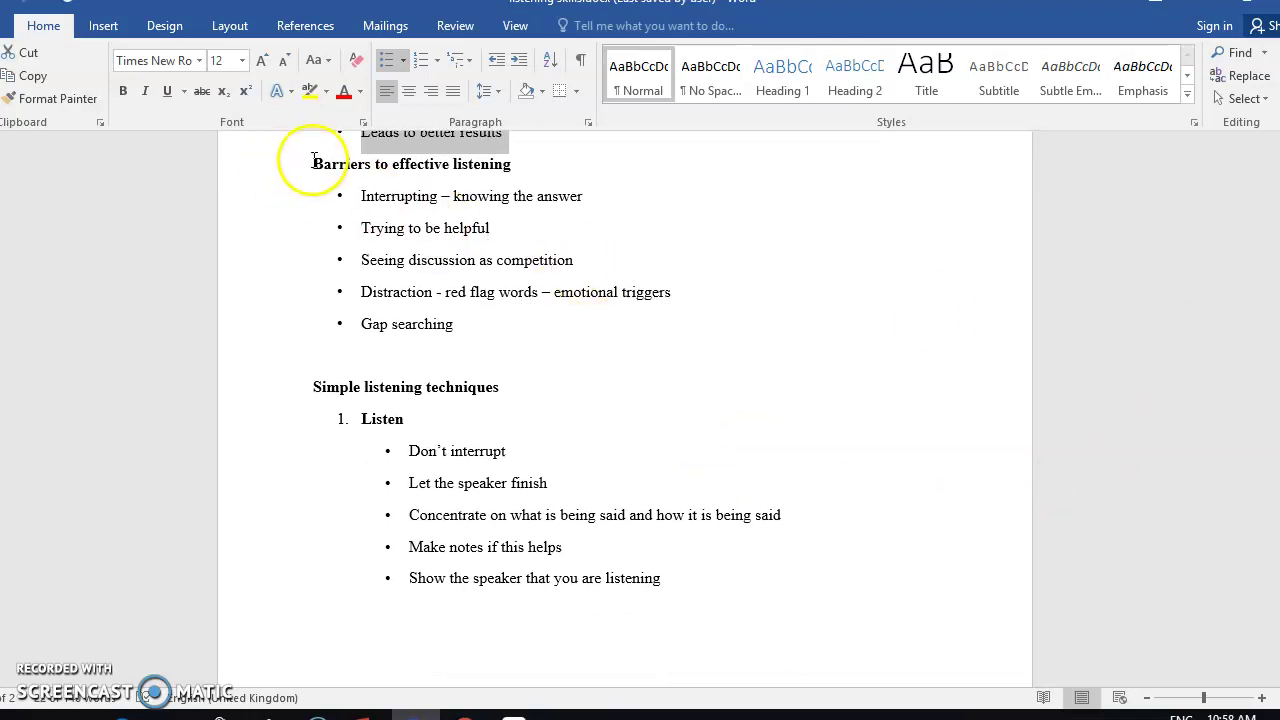
drag(313, 162, 463, 168)
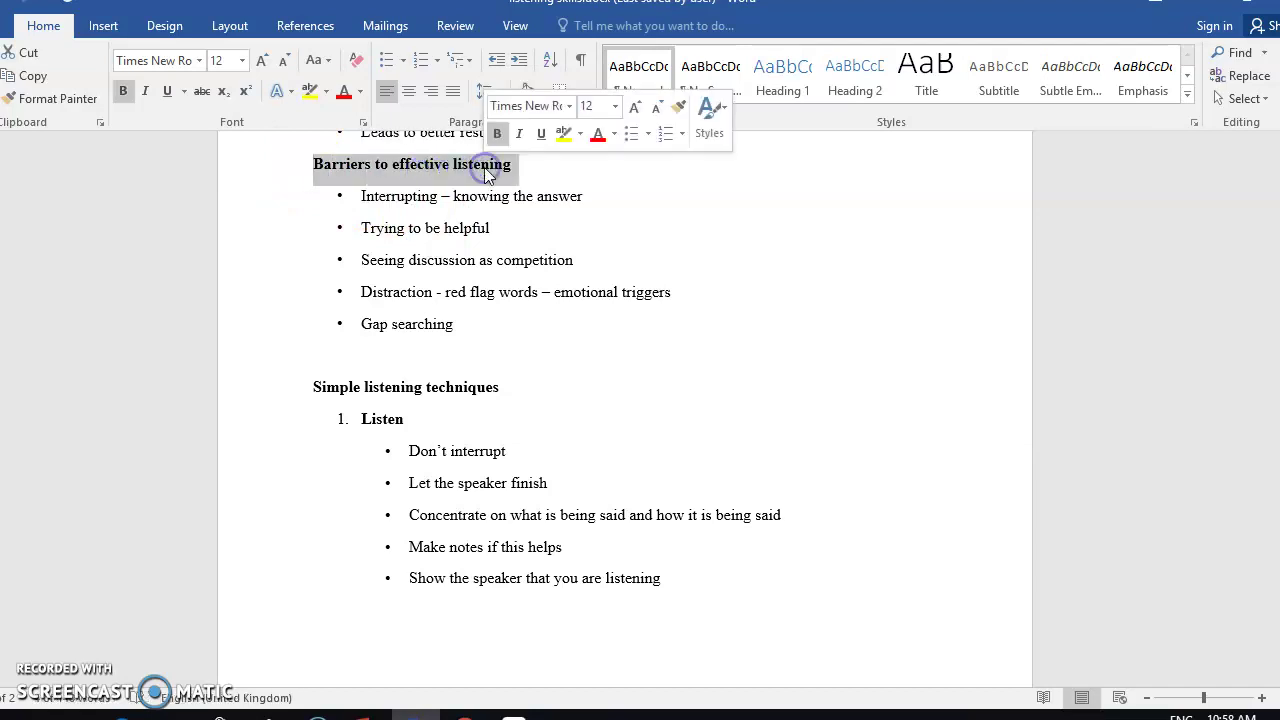
right_click(484, 168)
click(527, 206)
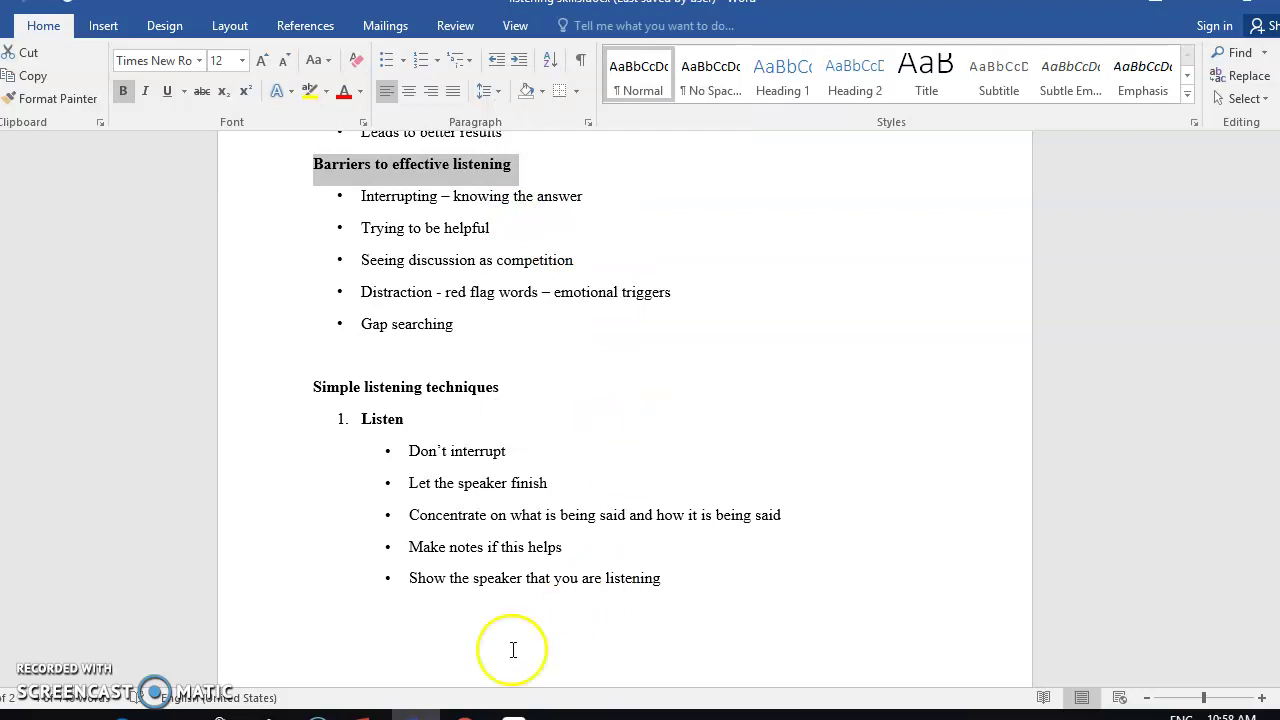
Switch back to the Moodle content page form and paste "Barriers to effective listening" as the page title.
mouse_move(464, 716)
click(566, 586)
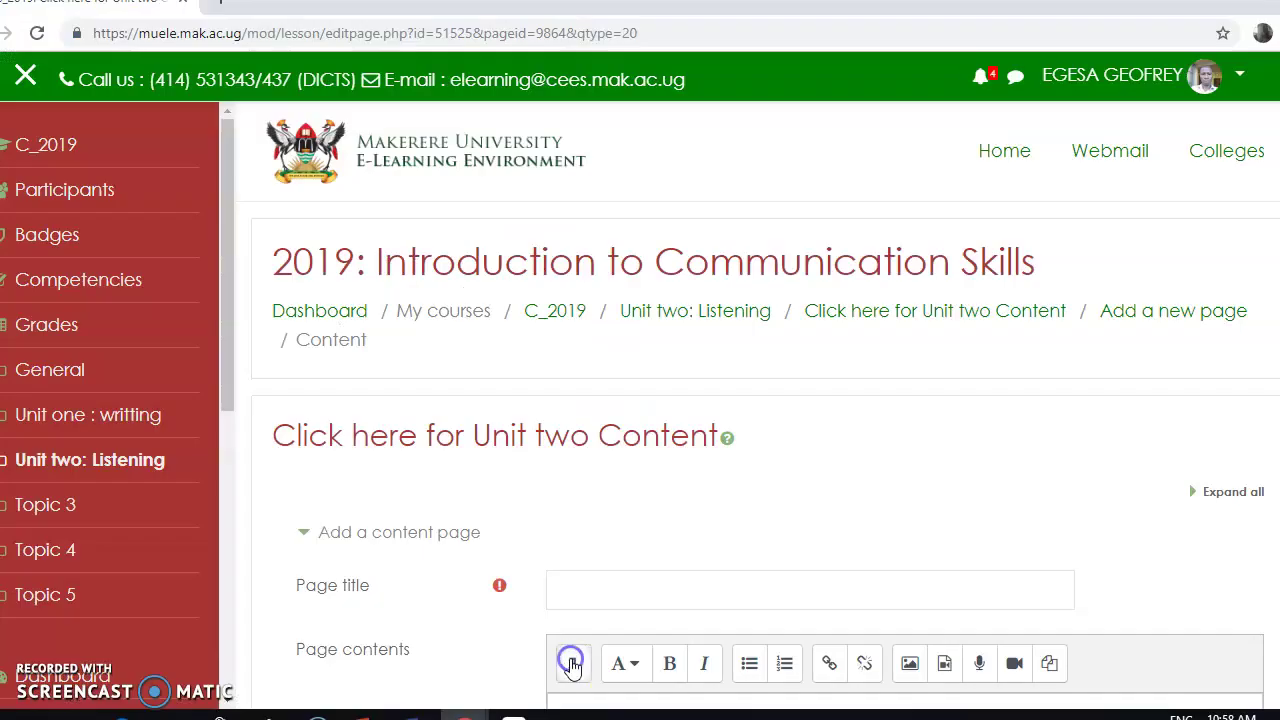
click(613, 590)
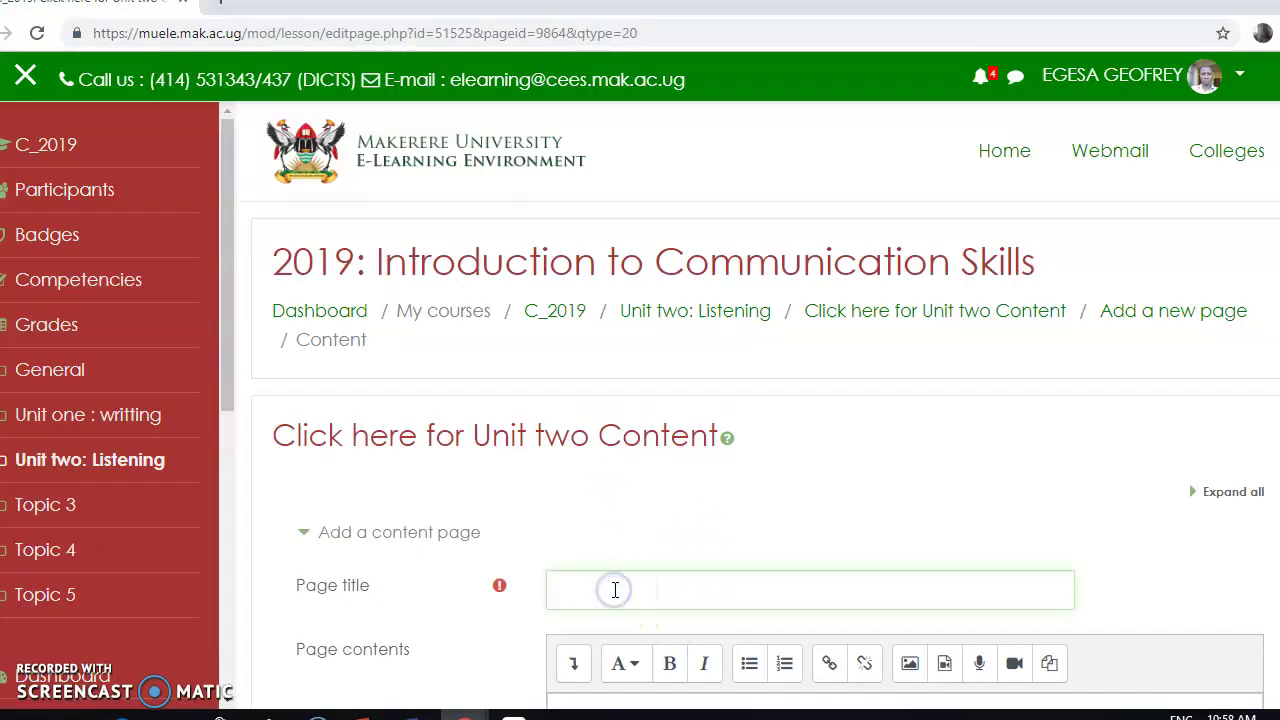
key(ctrl+v)
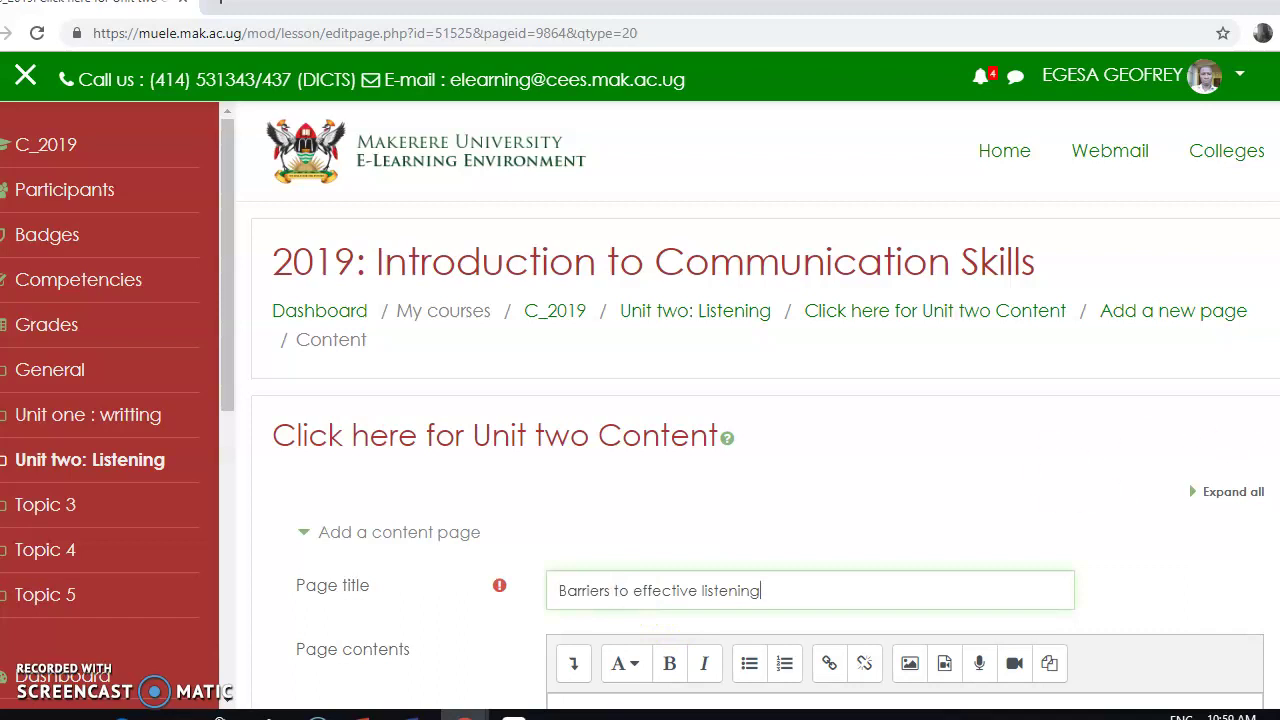
Switch to the Word document and copy the five bullets under "Barriers to effective listening", from "Interrupting – knowing the answer" to "Gap searching".
scroll(765, 410, down, 3)
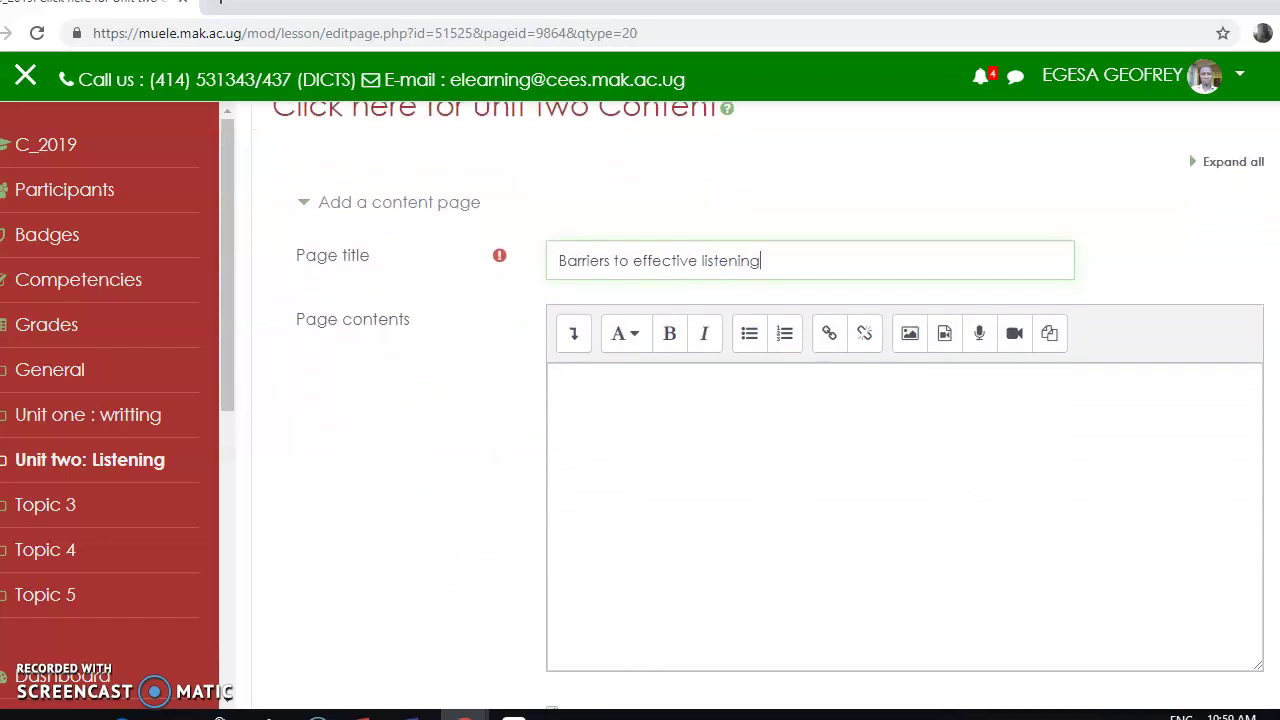
mouse_move(414, 714)
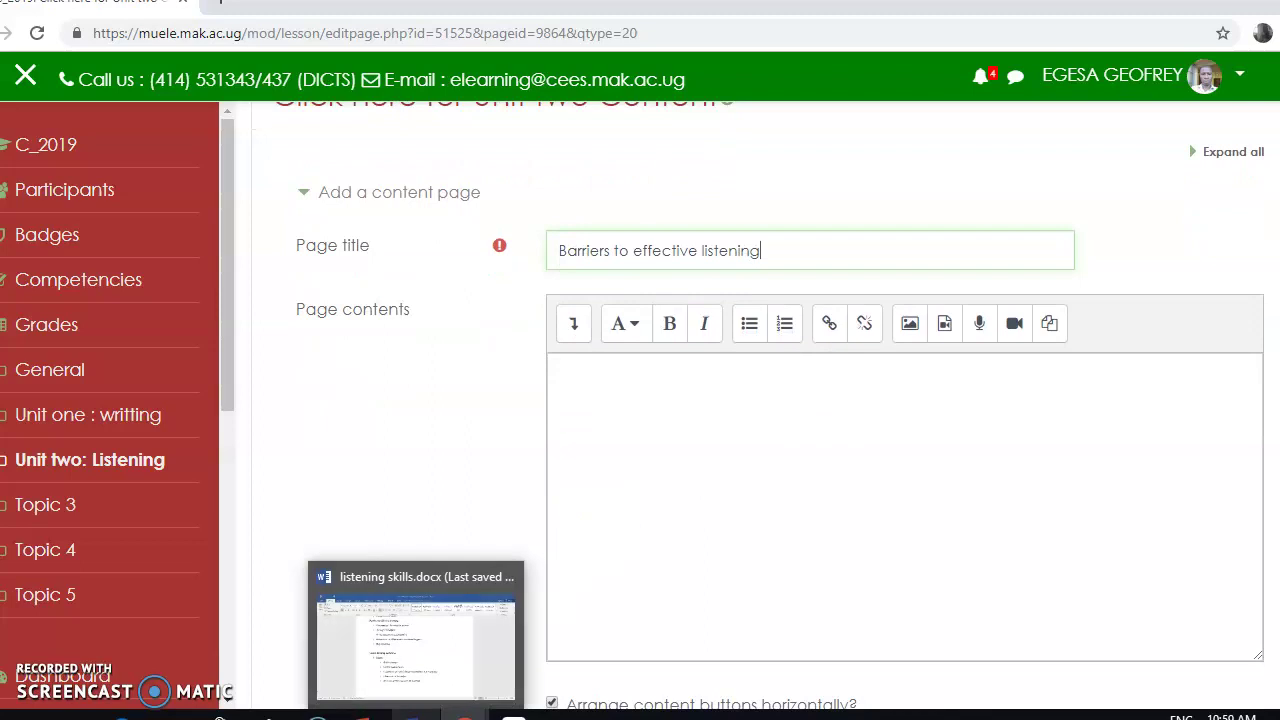
click(414, 668)
click(383, 334)
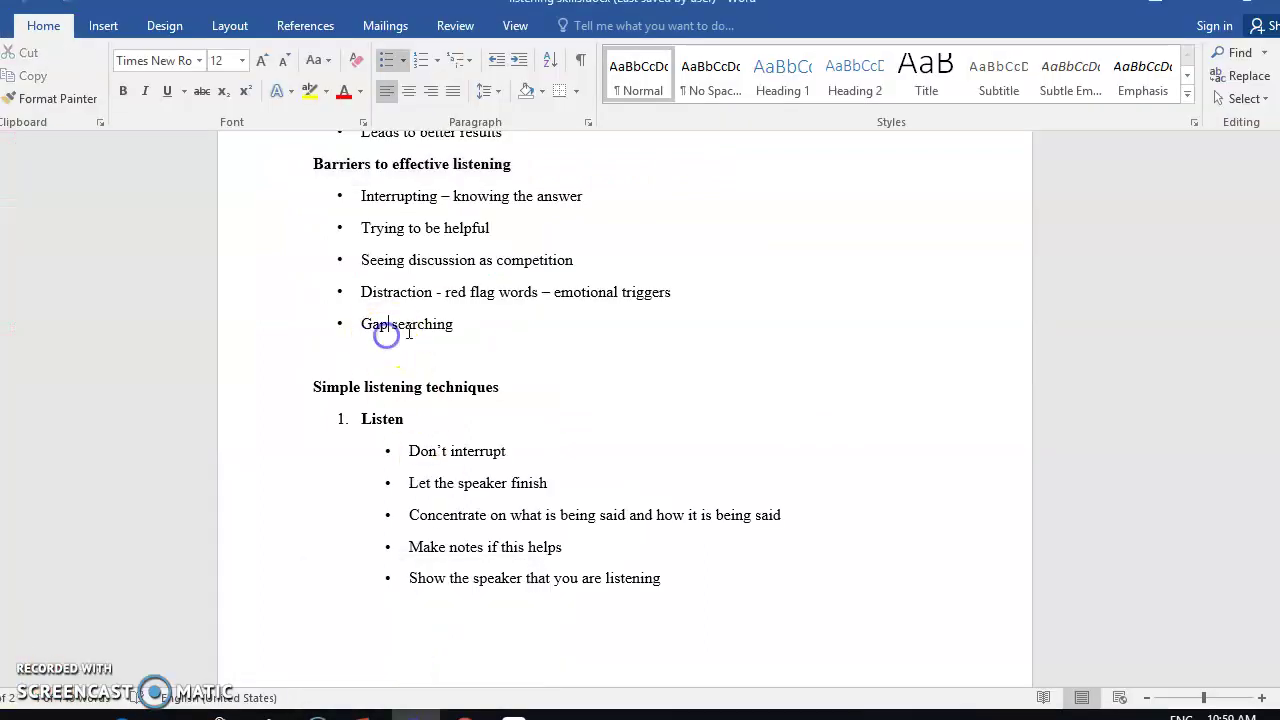
drag(466, 324, 377, 201)
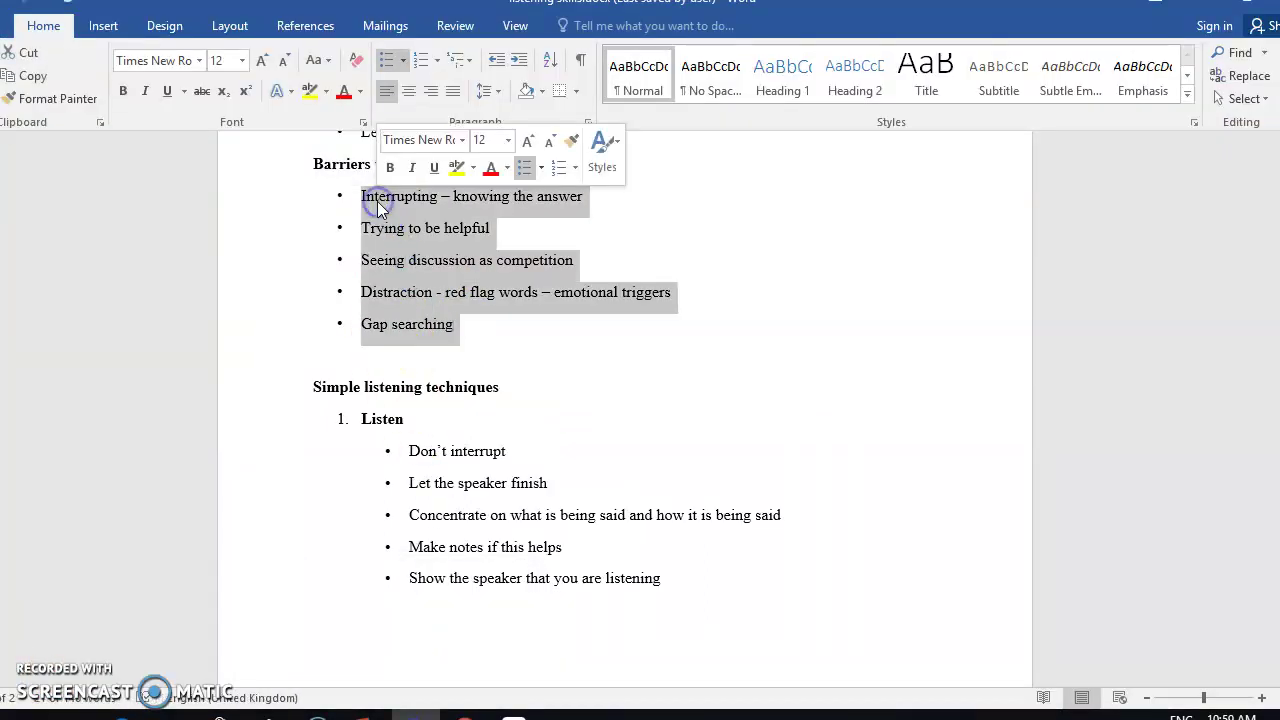
right_click(377, 201)
click(422, 239)
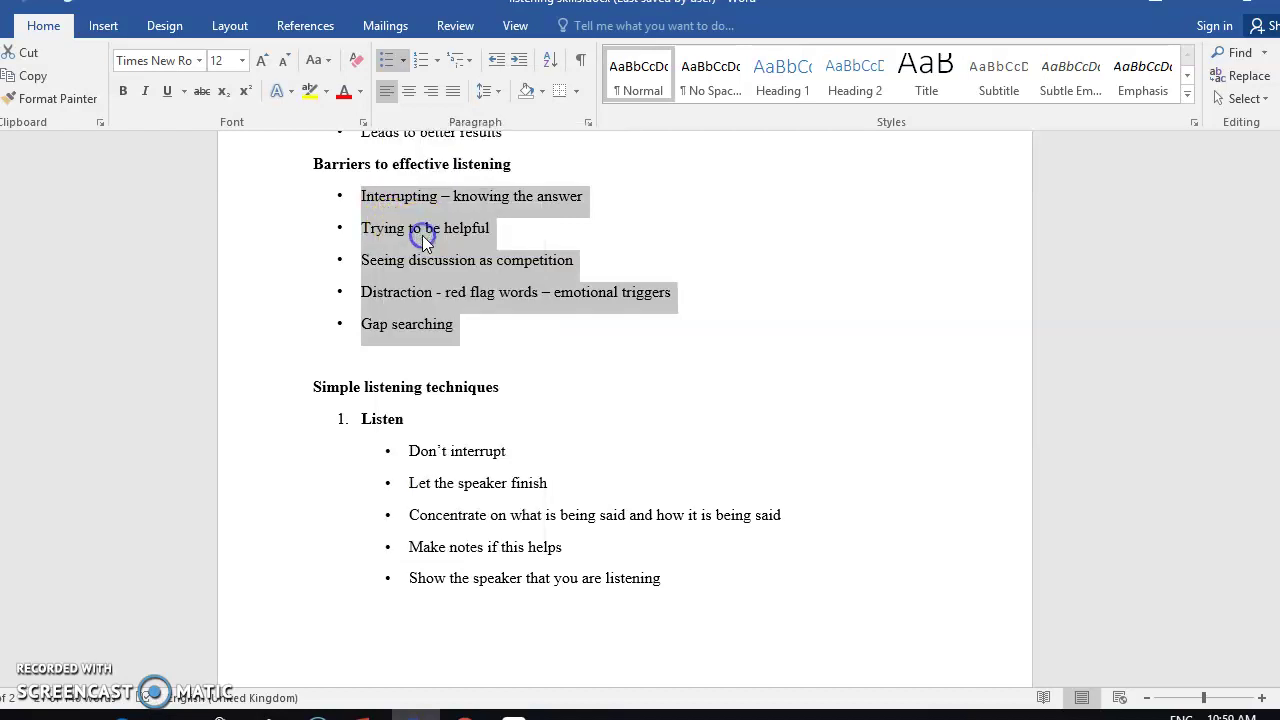
Return to the Moodle form and paste the copied barrier bullets into the page contents.
mouse_move(463, 714)
click(523, 674)
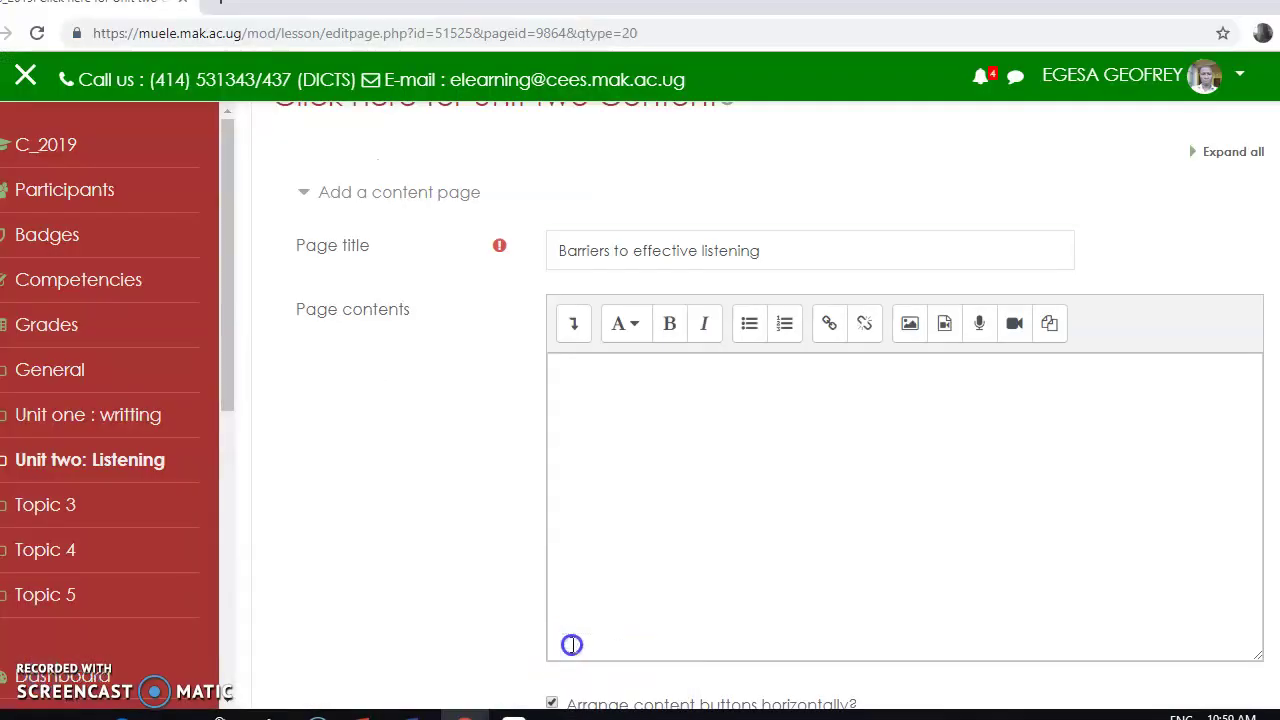
click(748, 553)
key(ctrl+v)
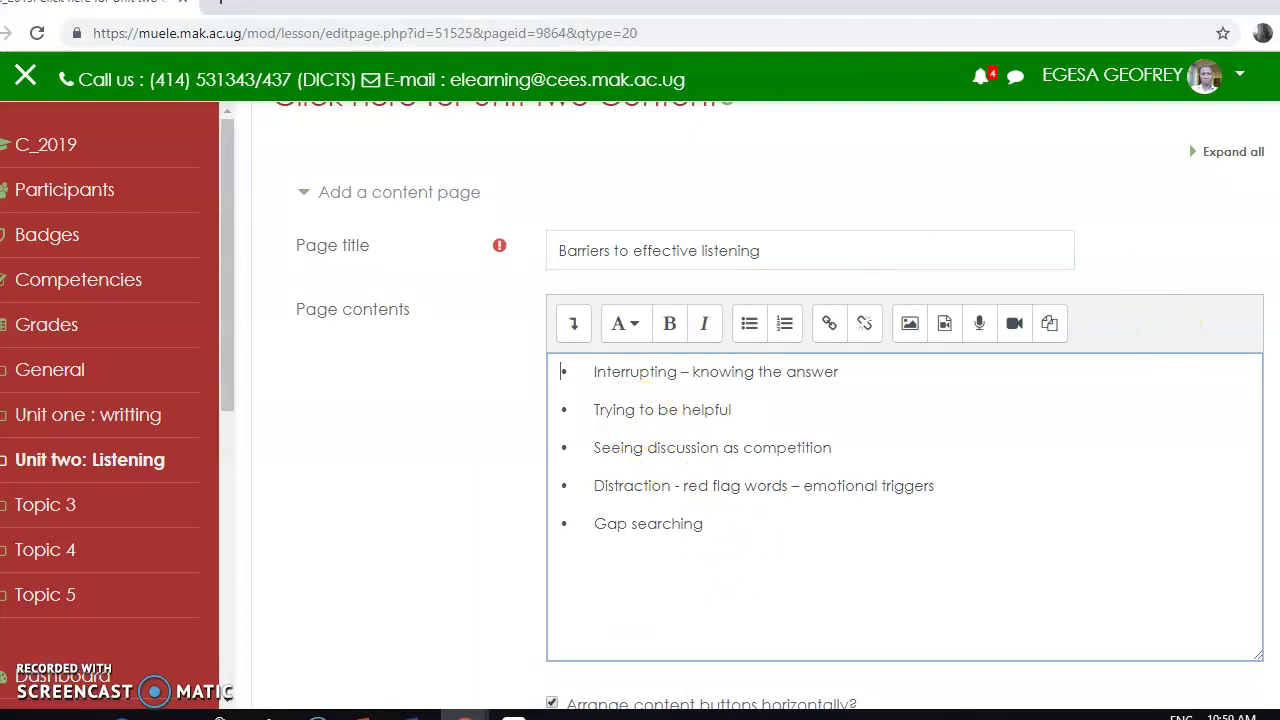
Switch to the Word document and copy the heading "Simple listening techniques".
scroll(1200, 323, down, 2)
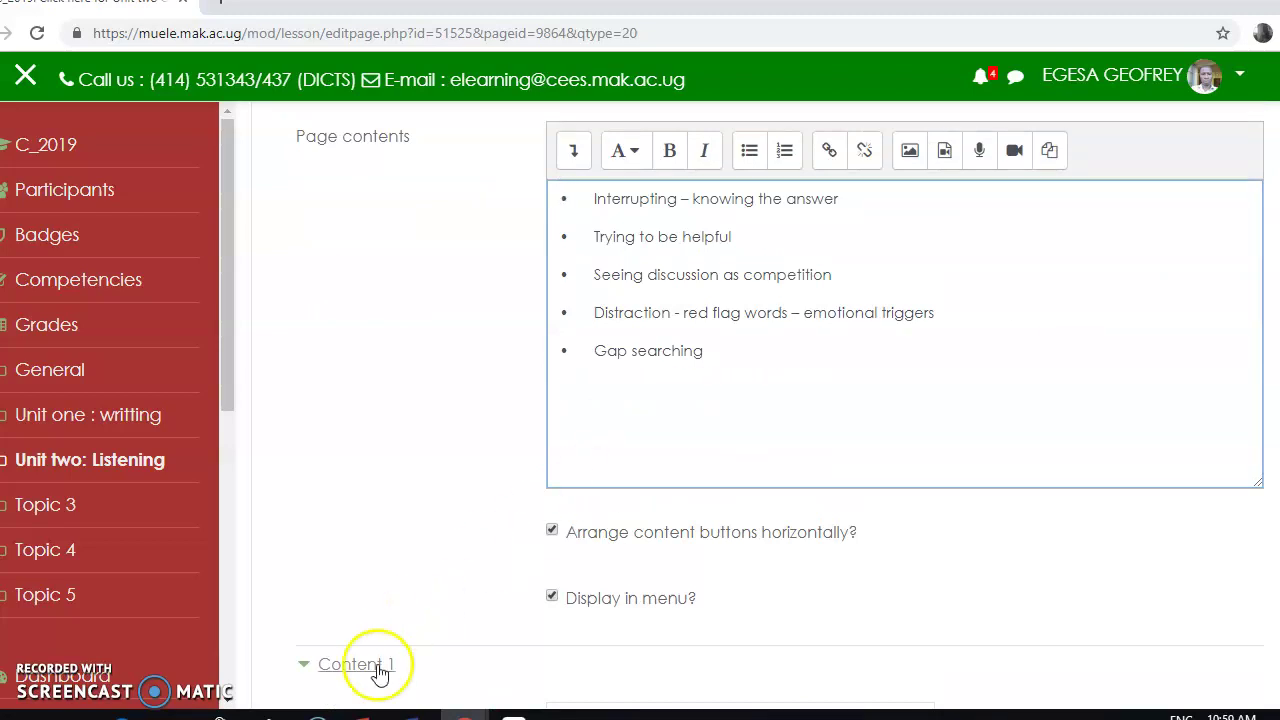
mouse_move(410, 714)
click(413, 645)
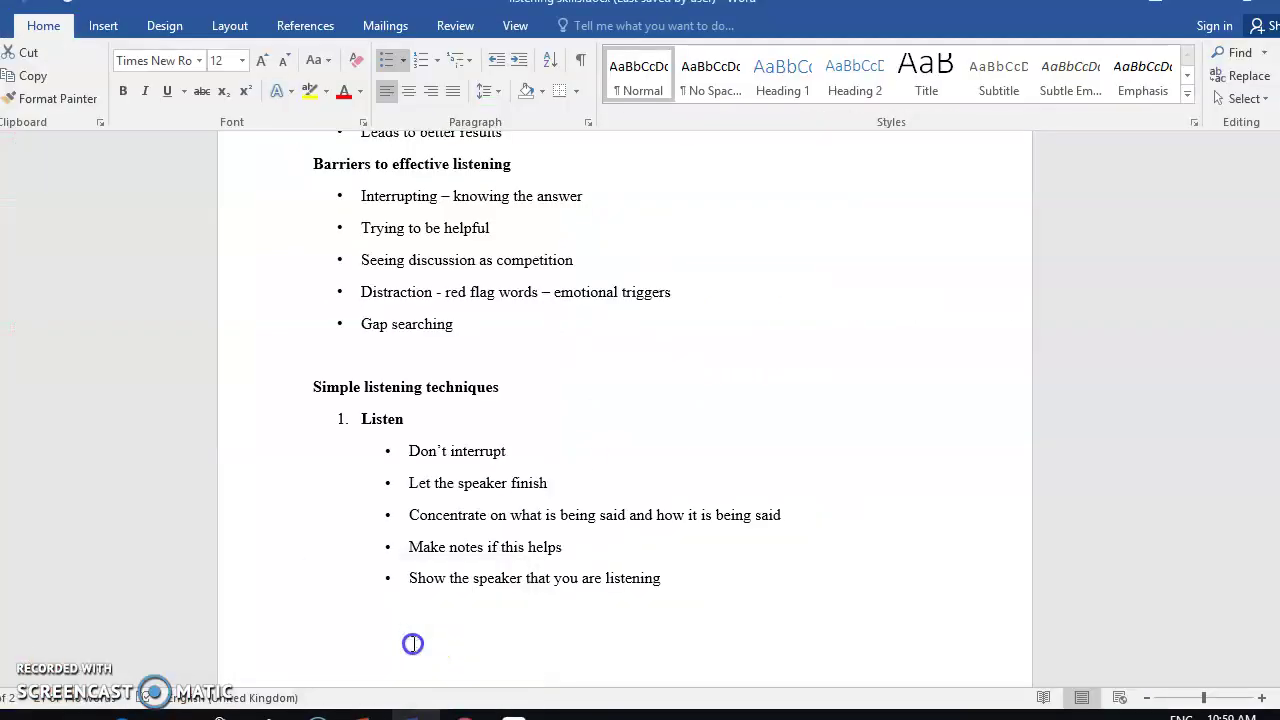
click(313, 401)
drag(330, 382, 472, 387)
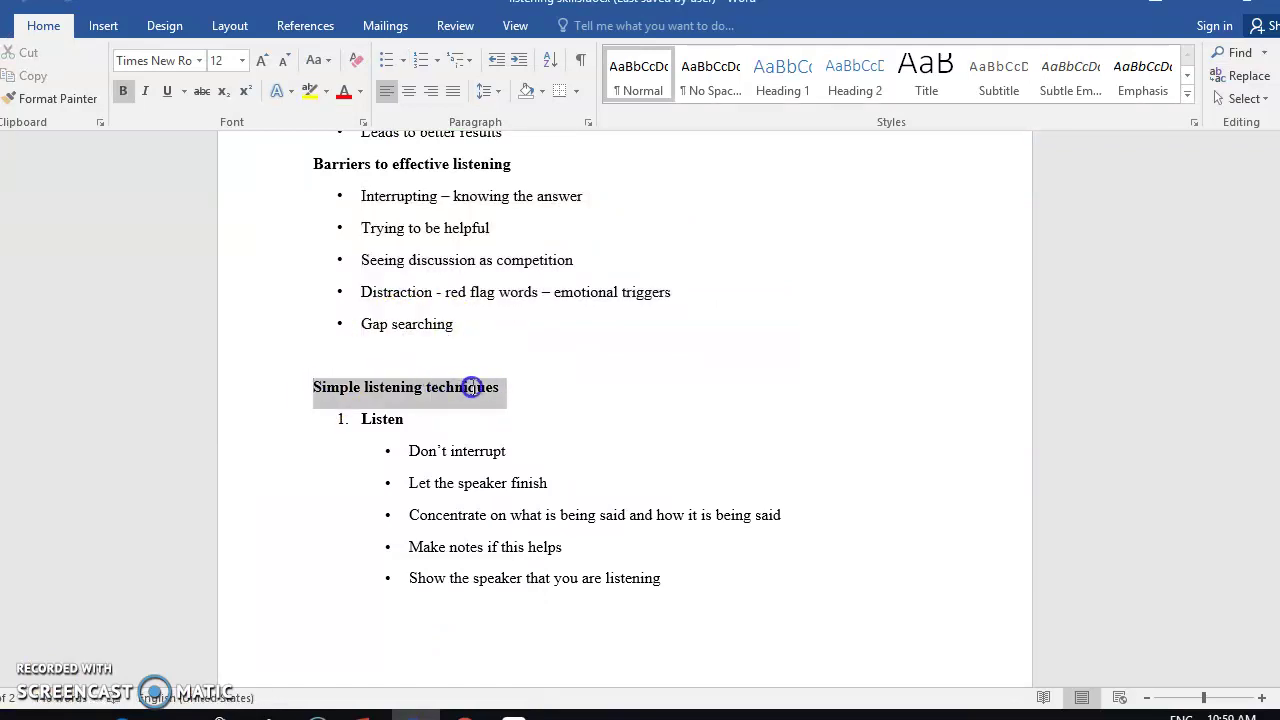
right_click(497, 386)
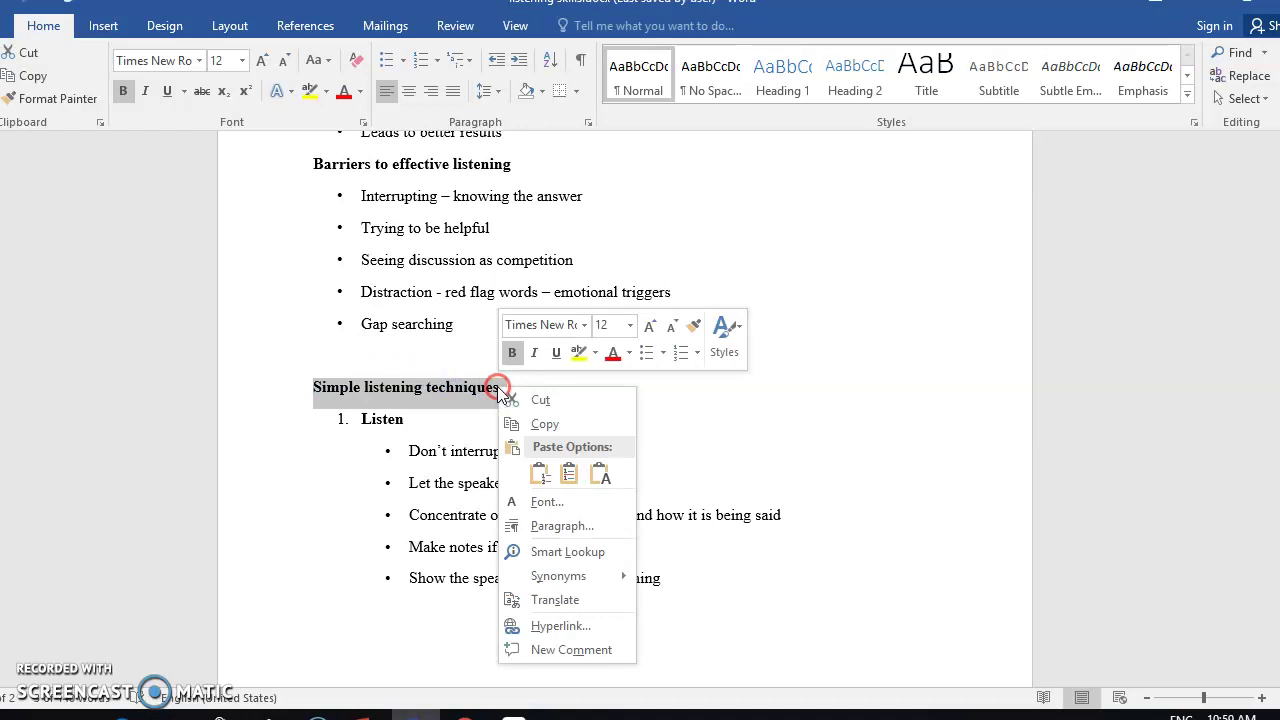
click(548, 432)
Return to the Moodle form and paste the "Simple listening techniques" heading below "Gap searching" in the page contents.
mouse_move(463, 712)
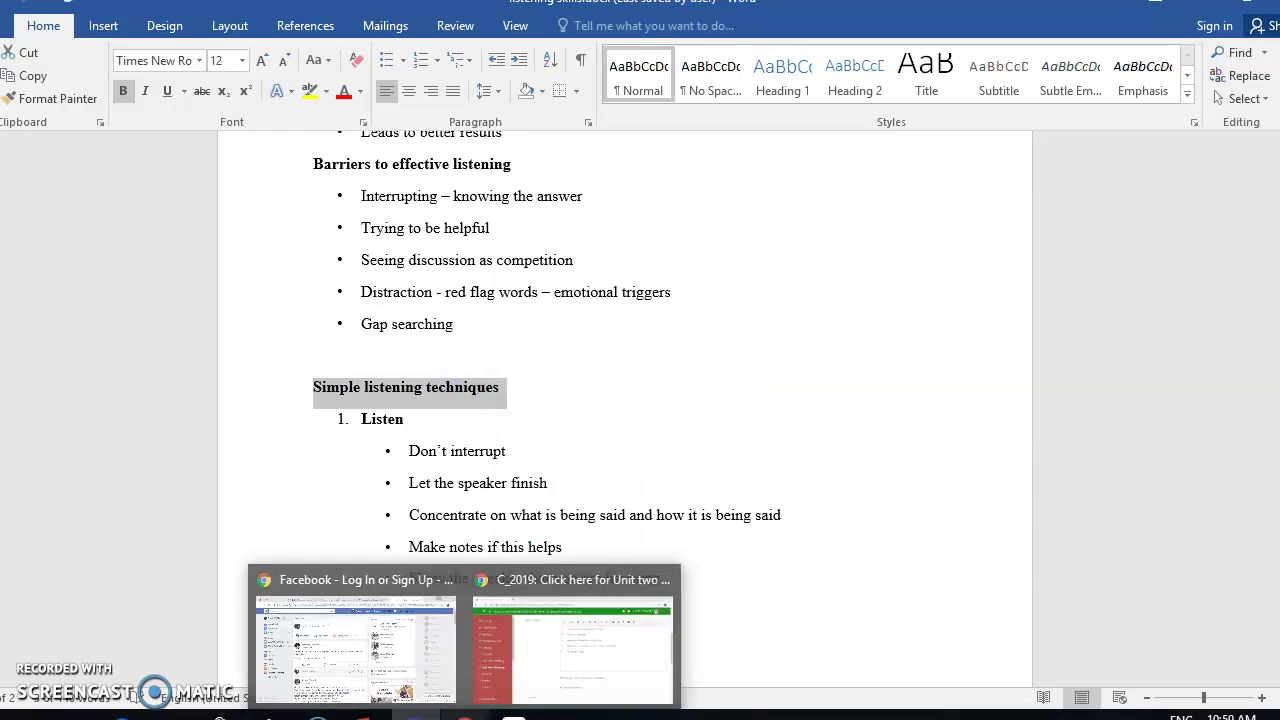
click(580, 688)
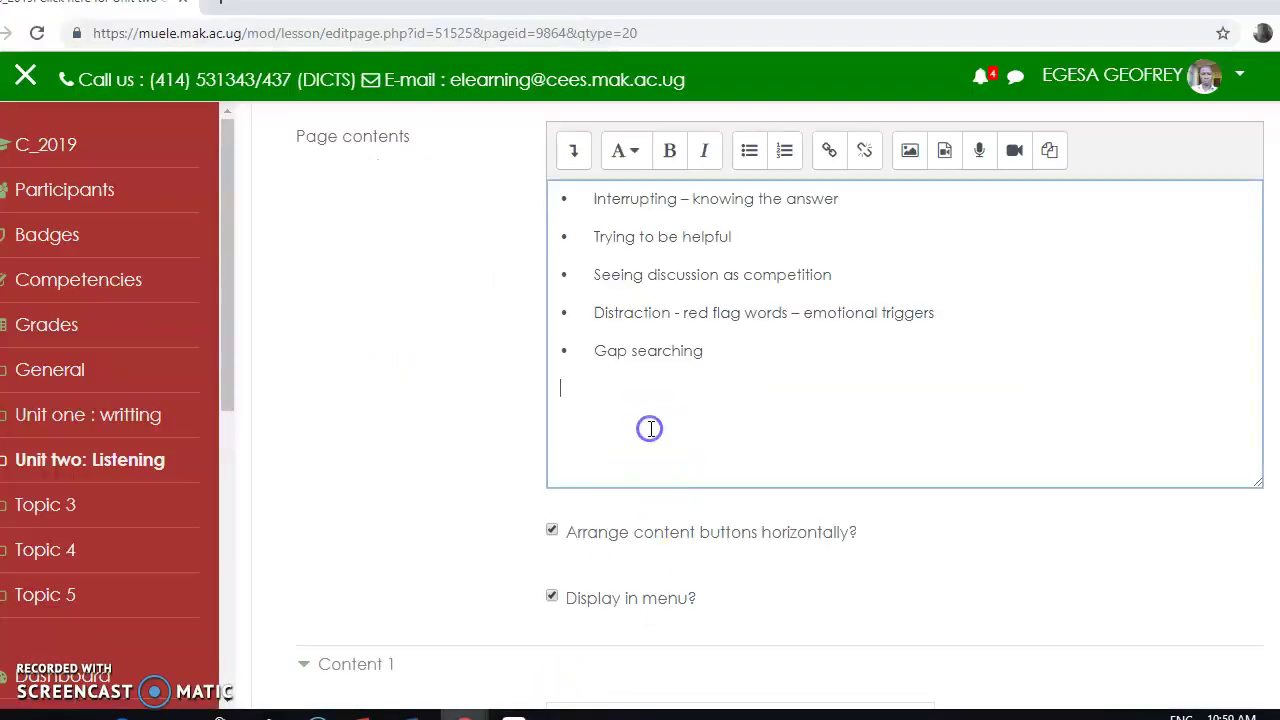
key(ctrl+v)
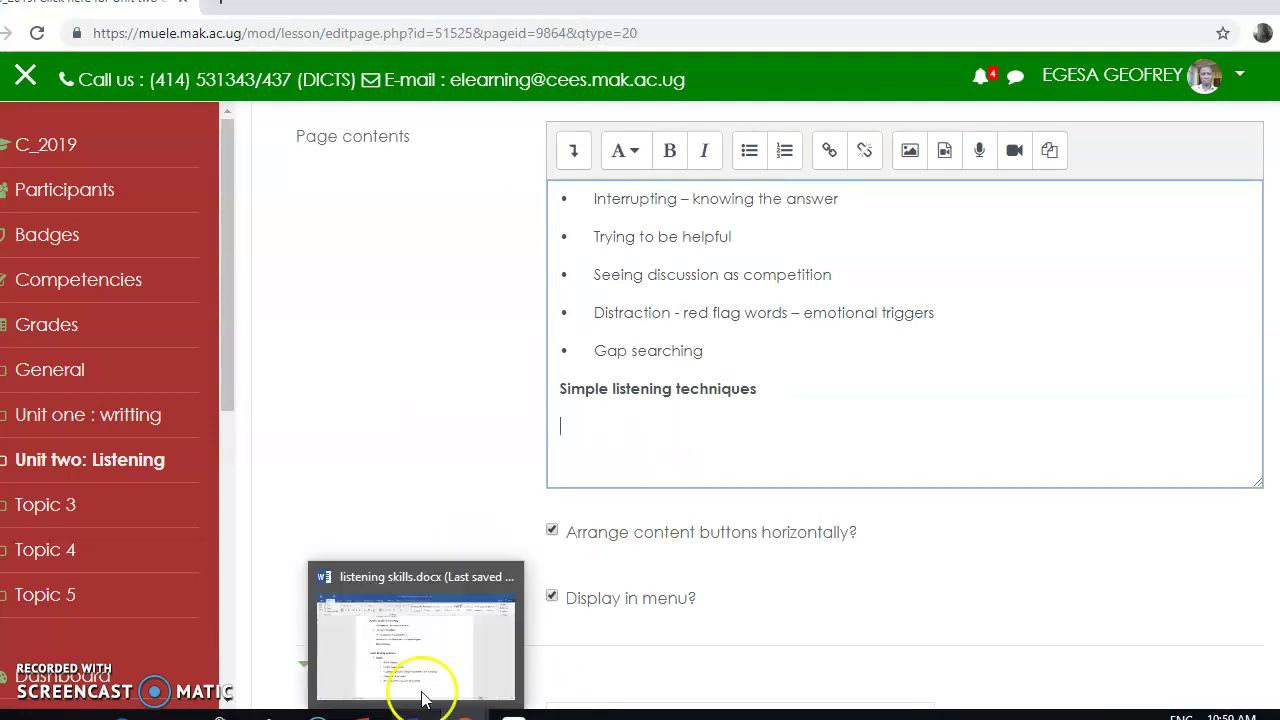
Switch to Word and copy the whole numbered techniques list, from "Listen" through "Question" and "Summarise" with their bullets.
click(423, 670)
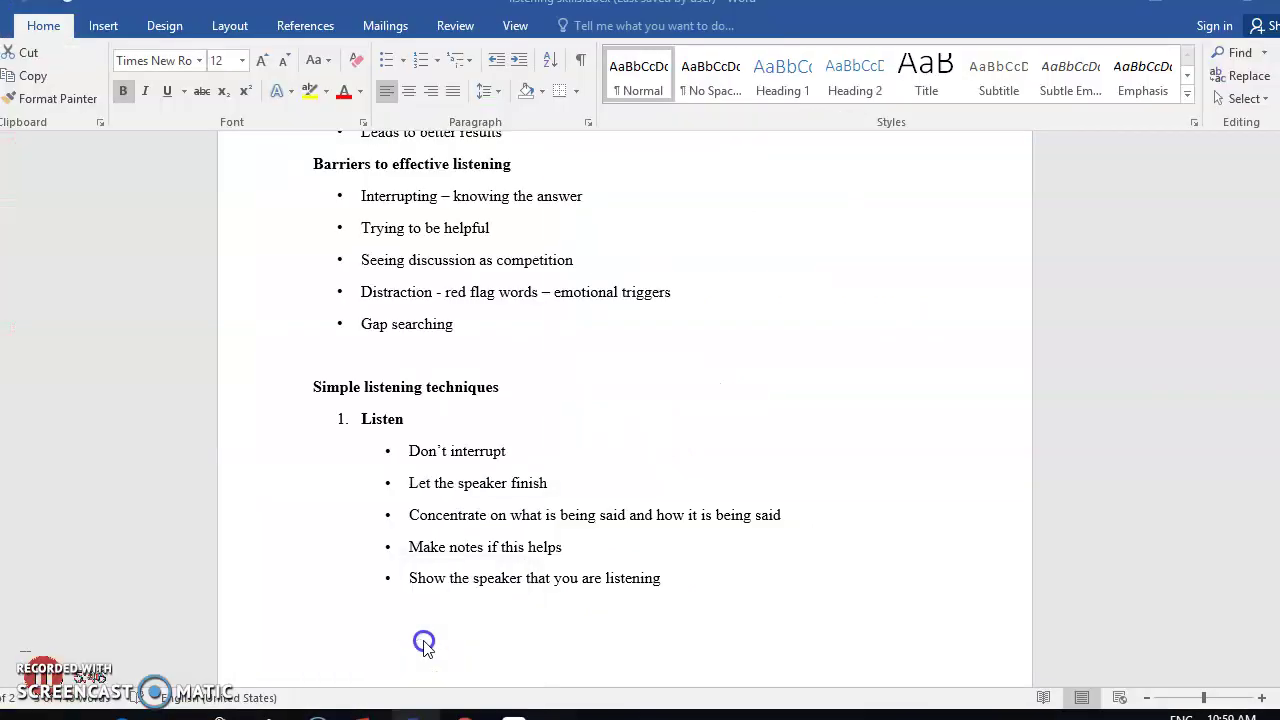
click(331, 429)
drag(359, 409, 571, 634)
click(540, 637)
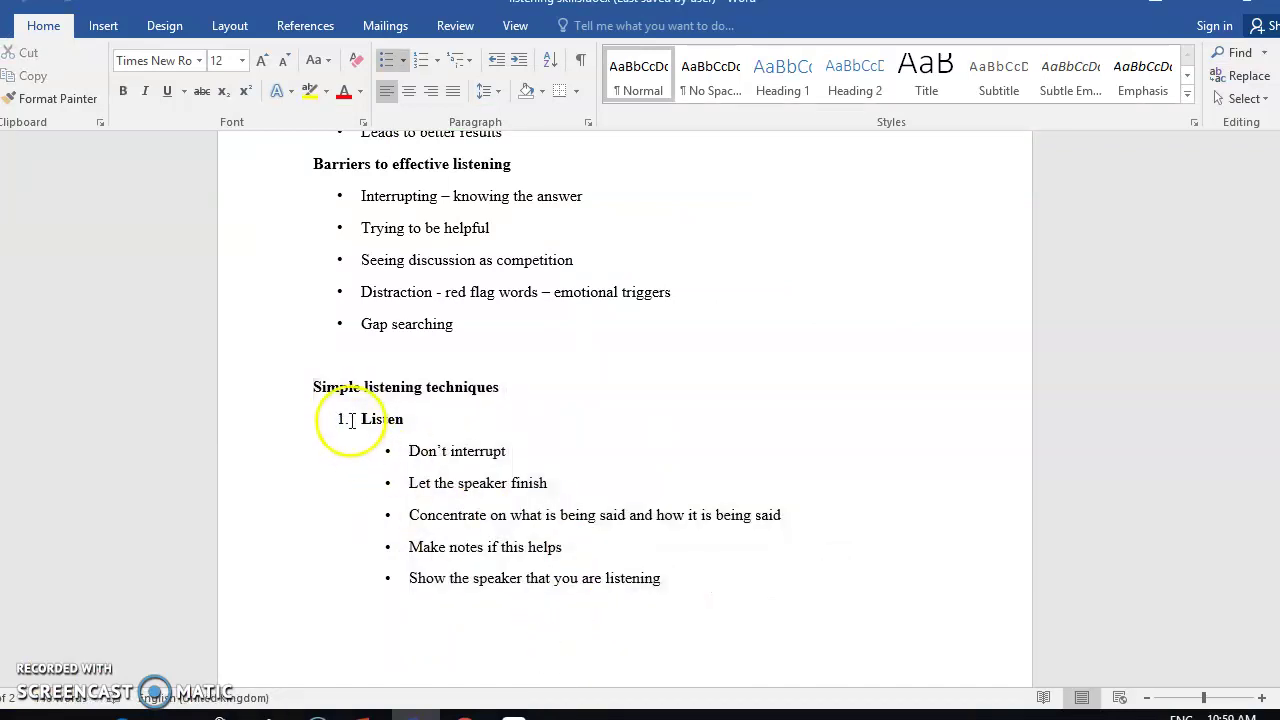
drag(354, 418, 621, 429)
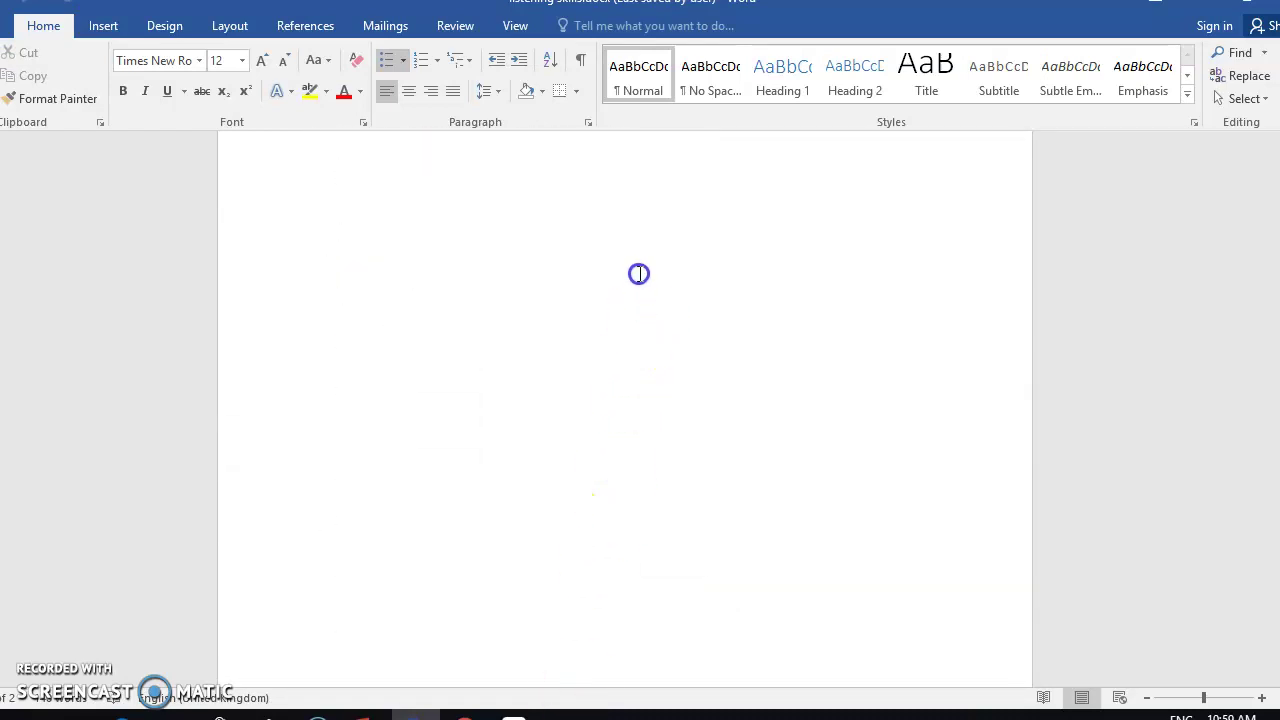
drag(652, 122, 713, 445)
right_click(656, 437)
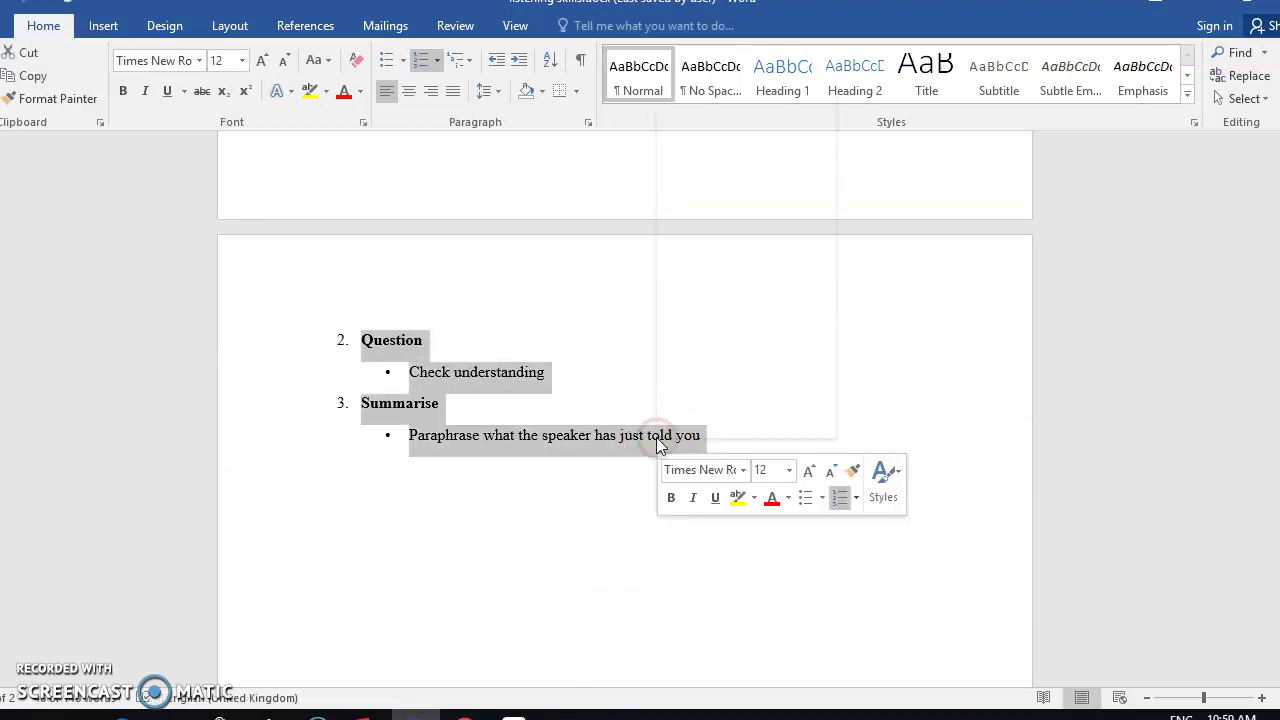
click(703, 124)
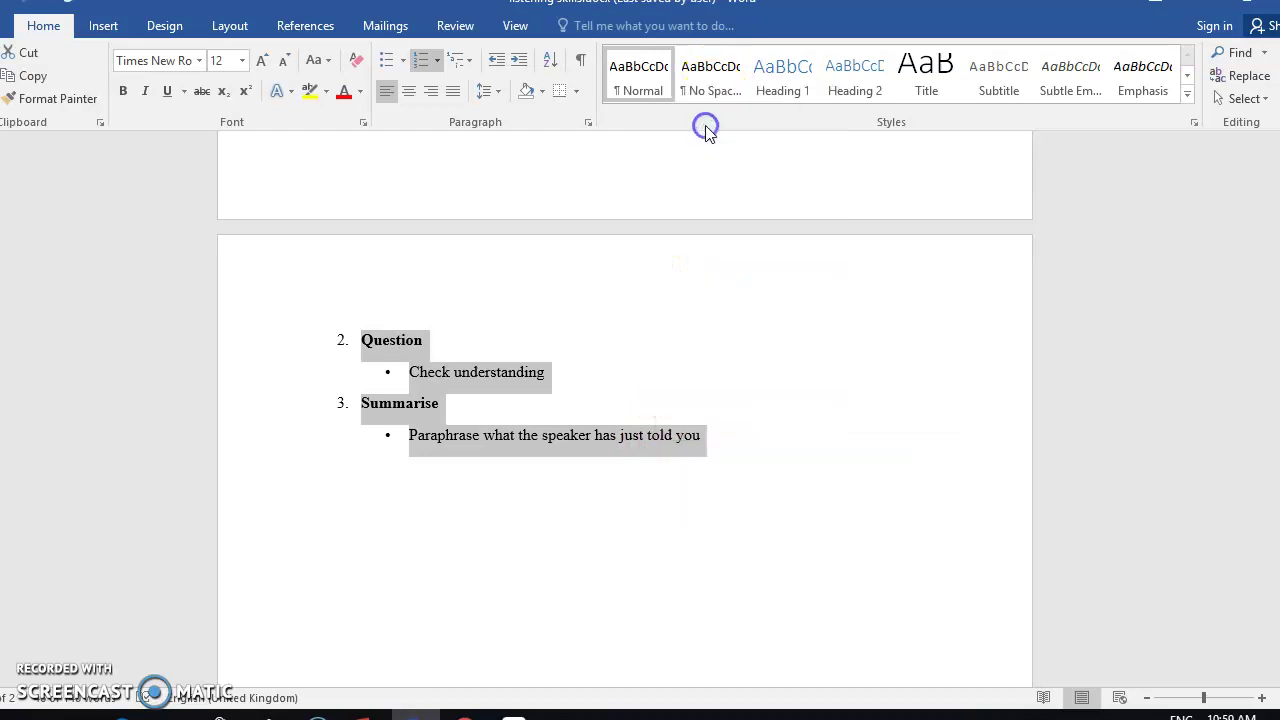
Return to Moodle, paste the numbered techniques under "Simple listening techniques" in the page contents, and review the pasted text.
mouse_move(465, 712)
click(593, 690)
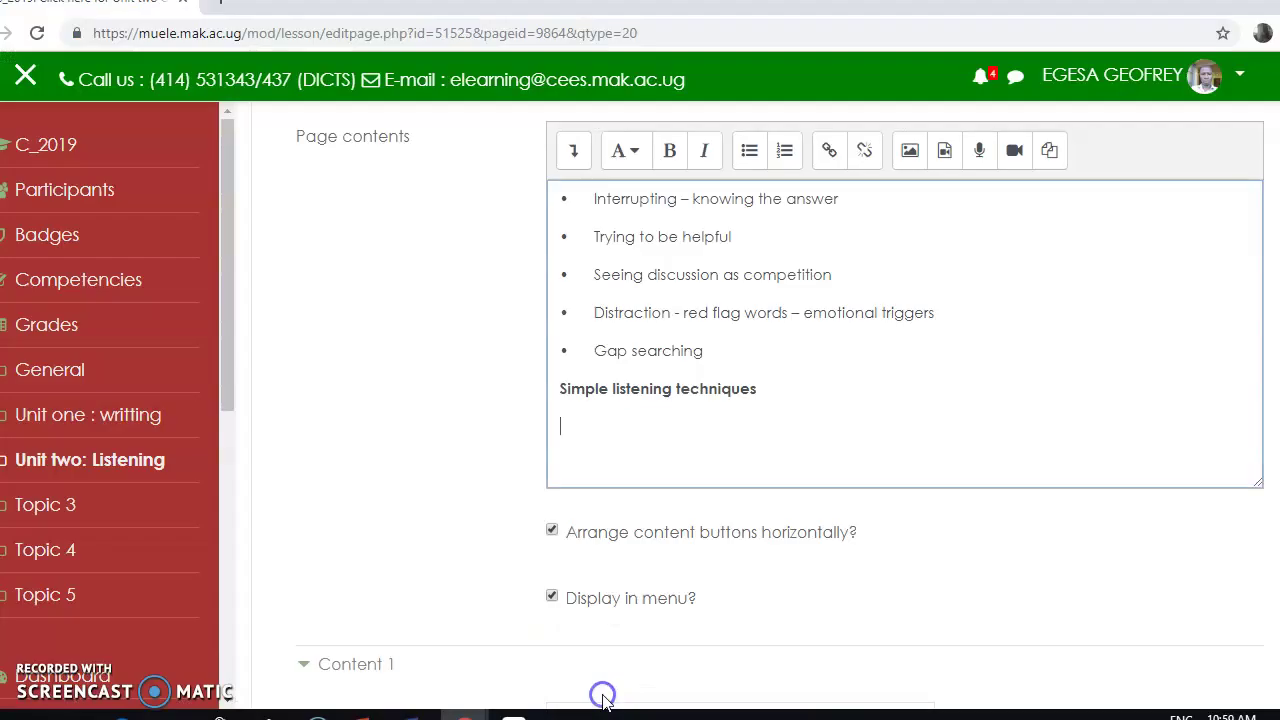
click(651, 429)
key(ctrl+v)
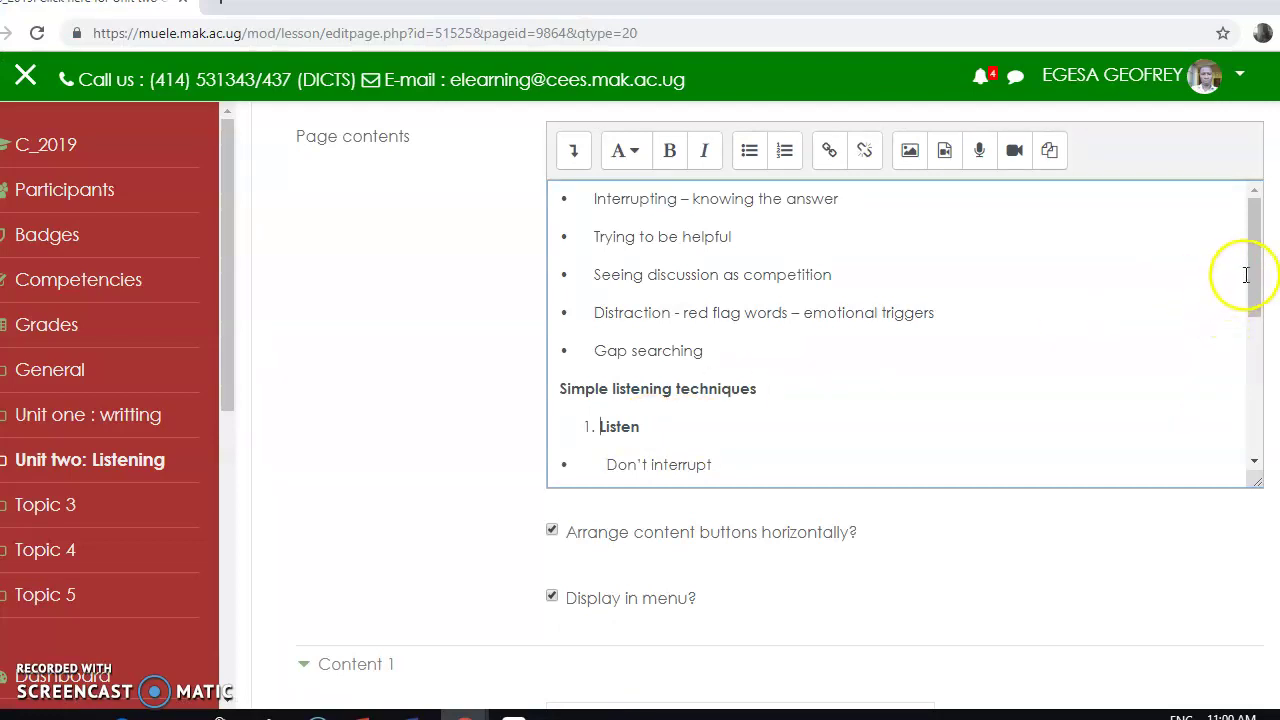
drag(1254, 275, 1260, 337)
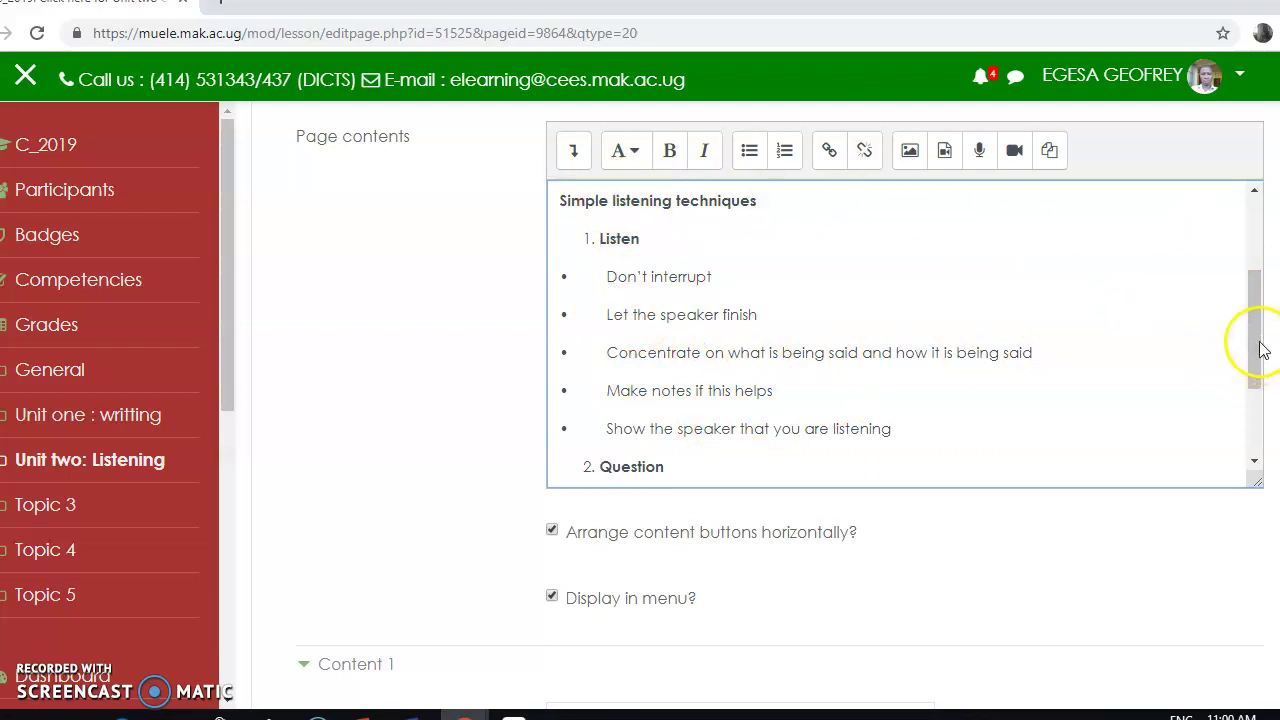
drag(1260, 350, 1260, 470)
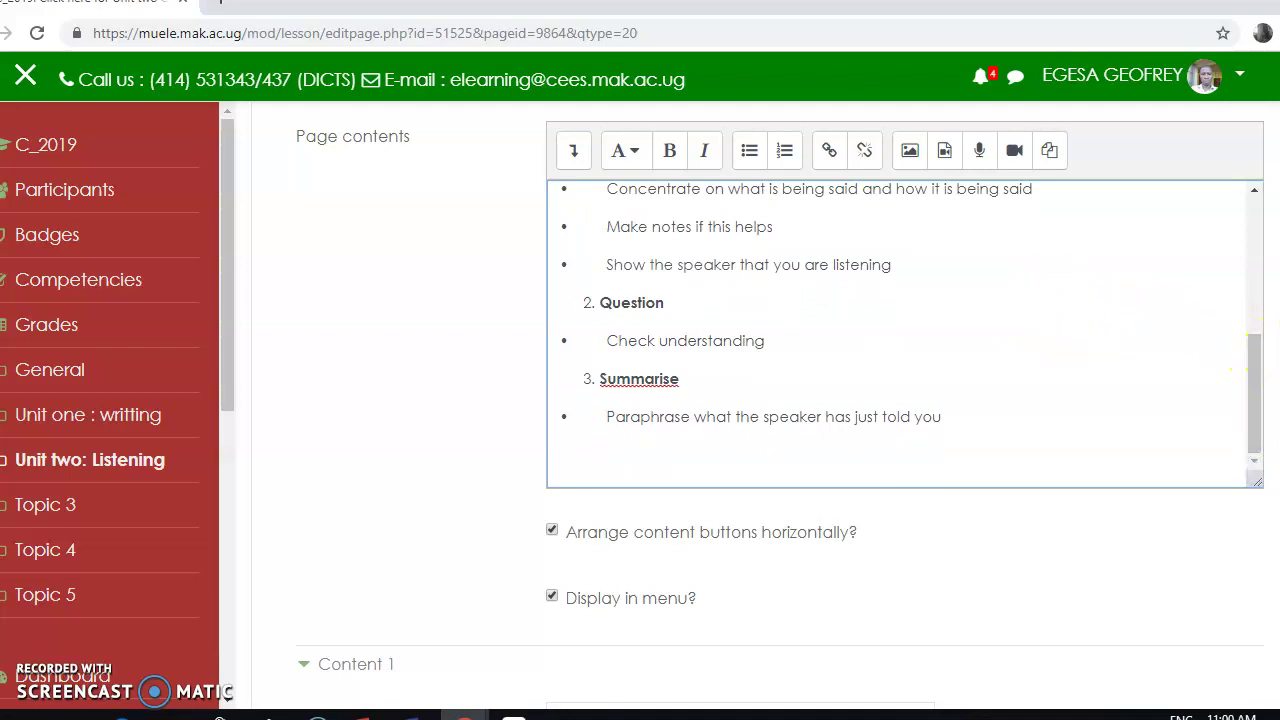
Describe Content 1 as "Previous" with a jump to Previous page, and Content 2 as "Next", keeping its jump to Next page.
scroll(900, 400, down, 2)
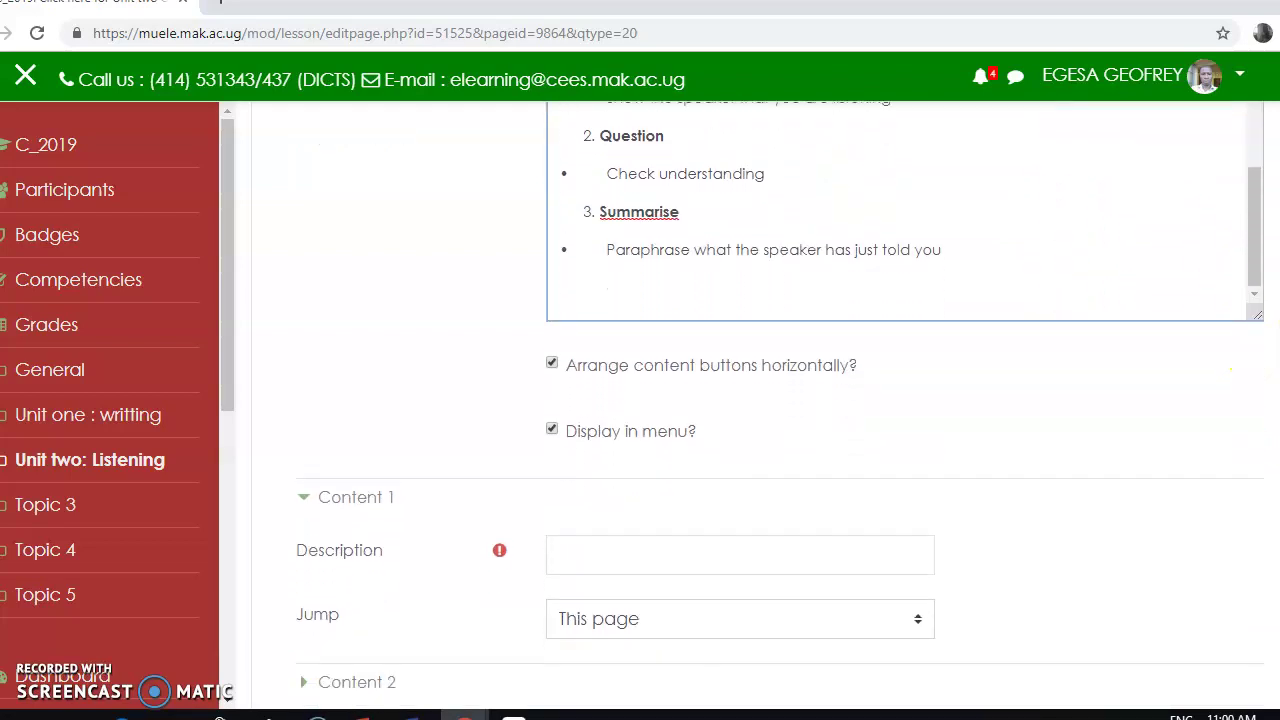
scroll(808, 418, down, 3)
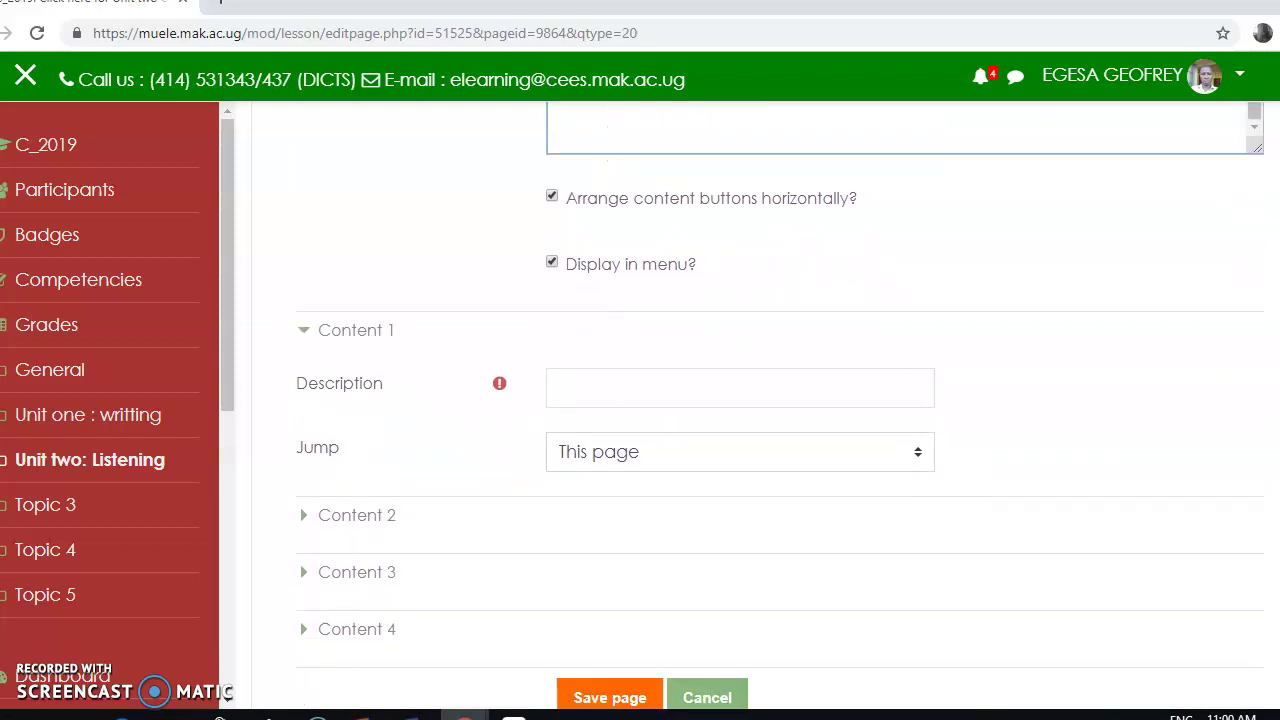
click(664, 377)
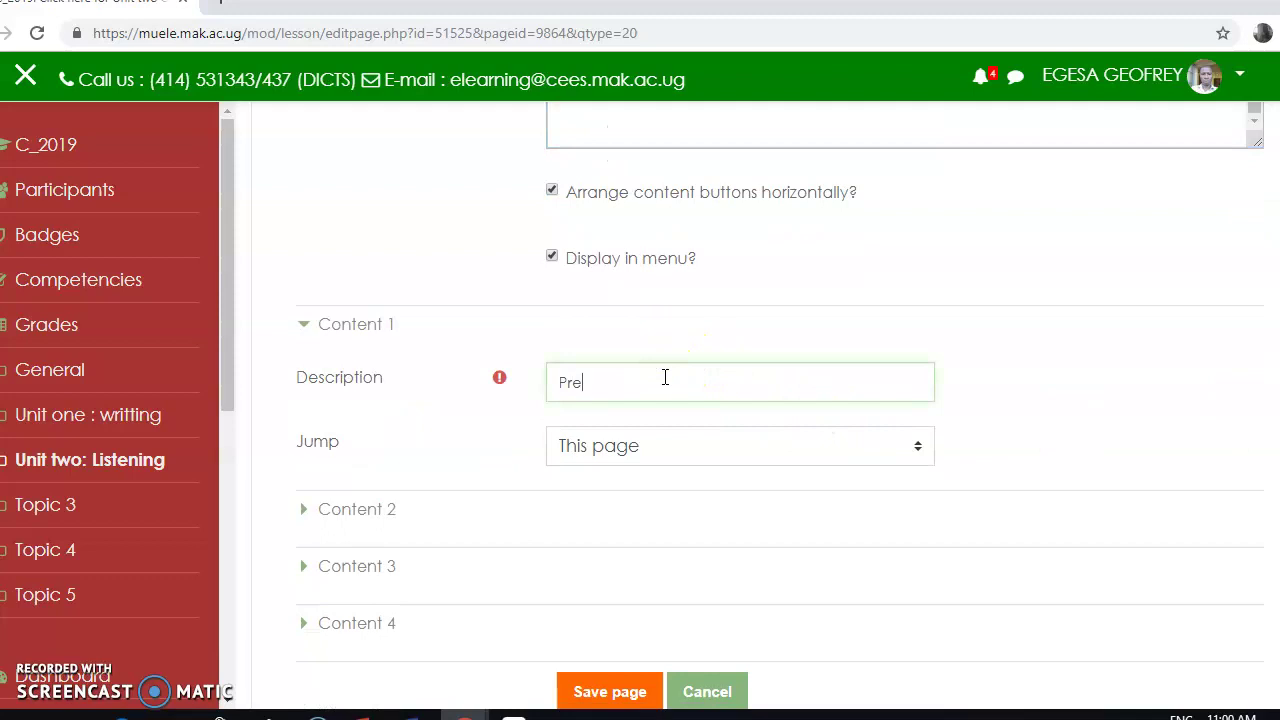
click(643, 452)
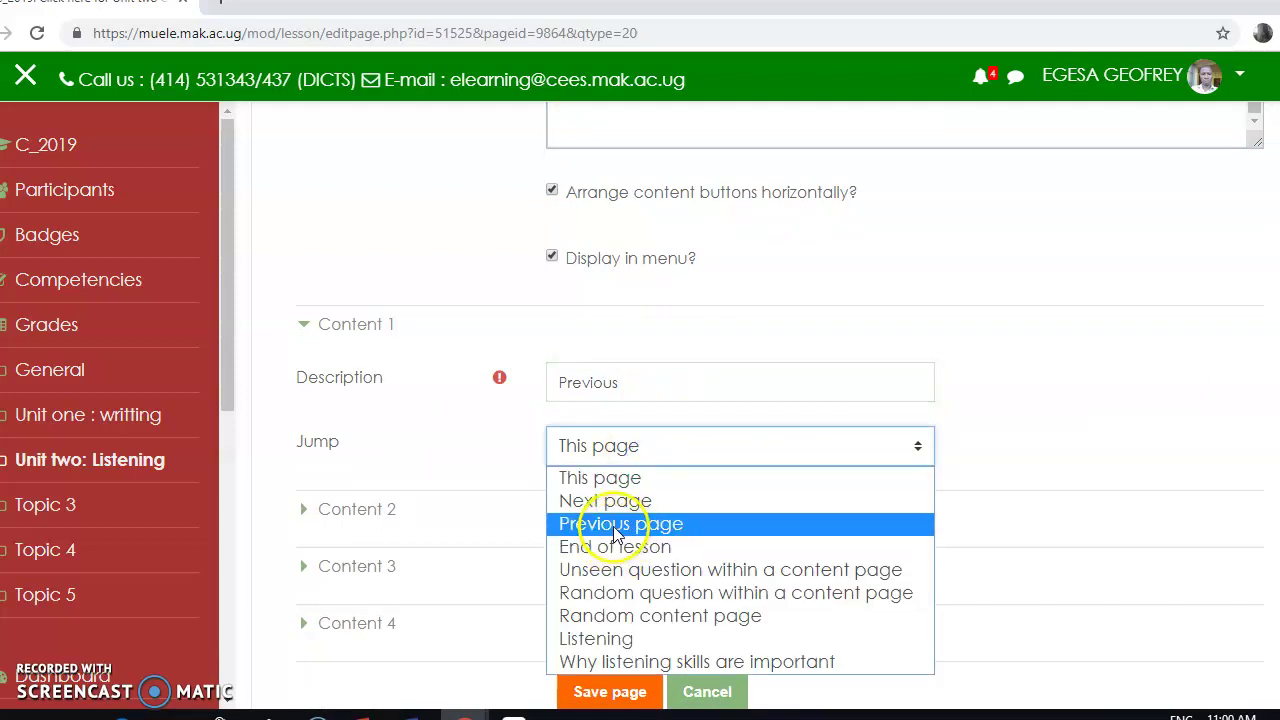
click(600, 523)
click(342, 508)
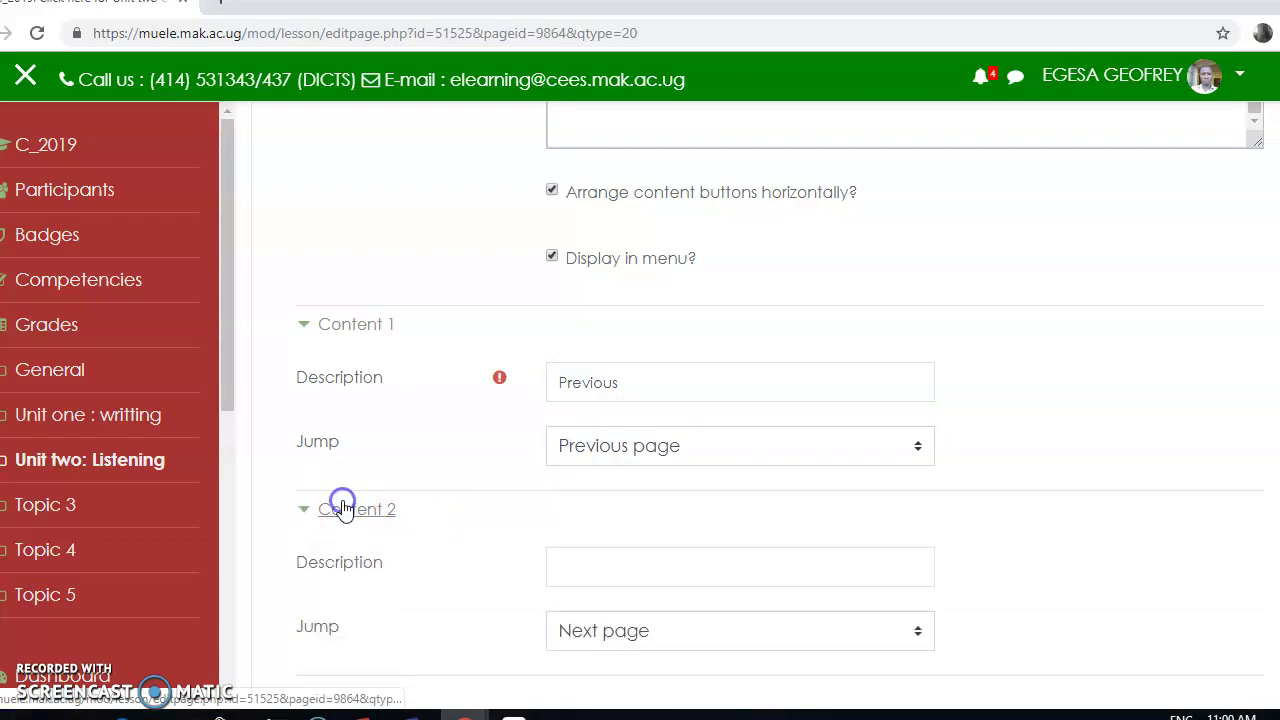
click(633, 570)
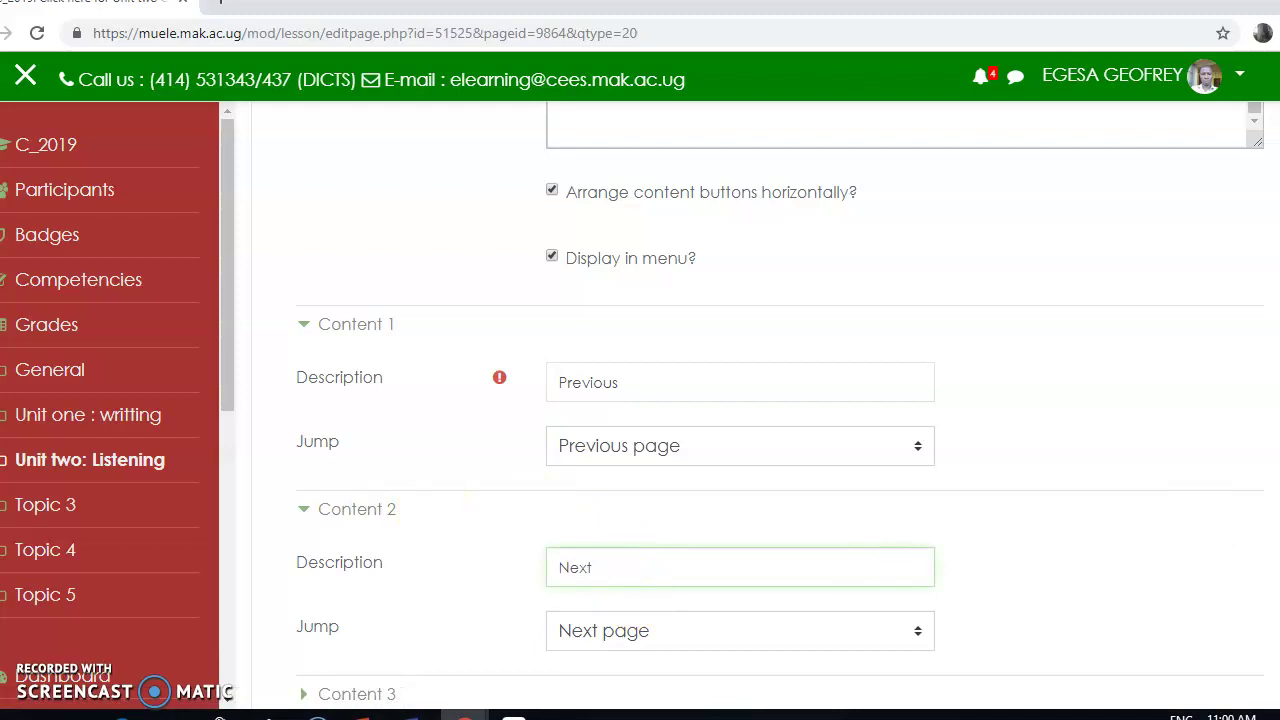
Describe Content 3 as "End" and set its jump to End of lesson.
scroll(740, 400, down, 3)
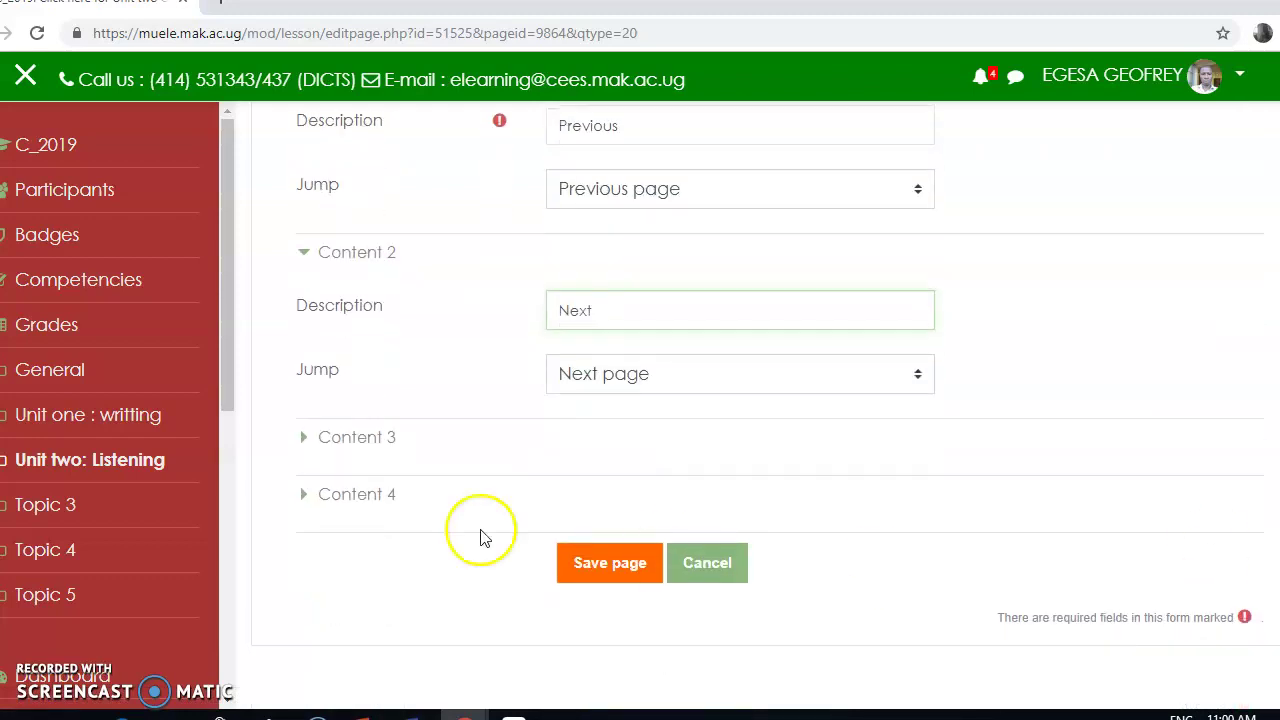
click(340, 437)
click(609, 506)
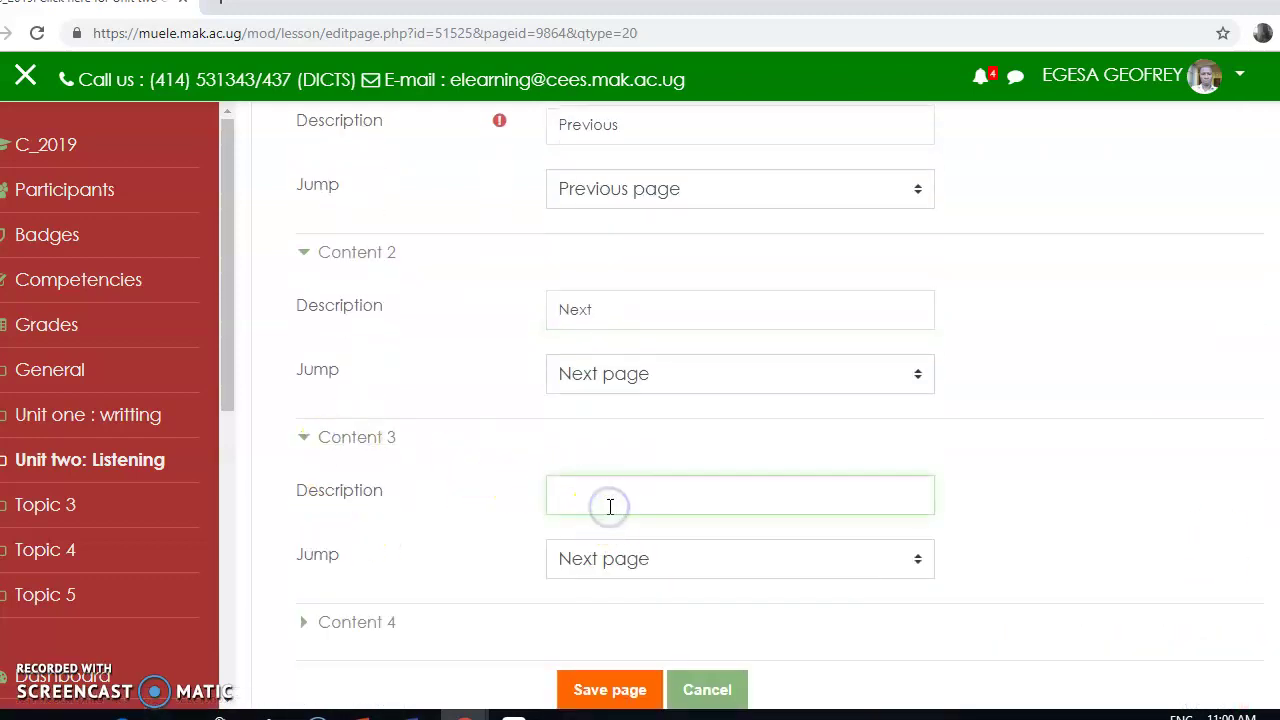
click(617, 567)
click(620, 410)
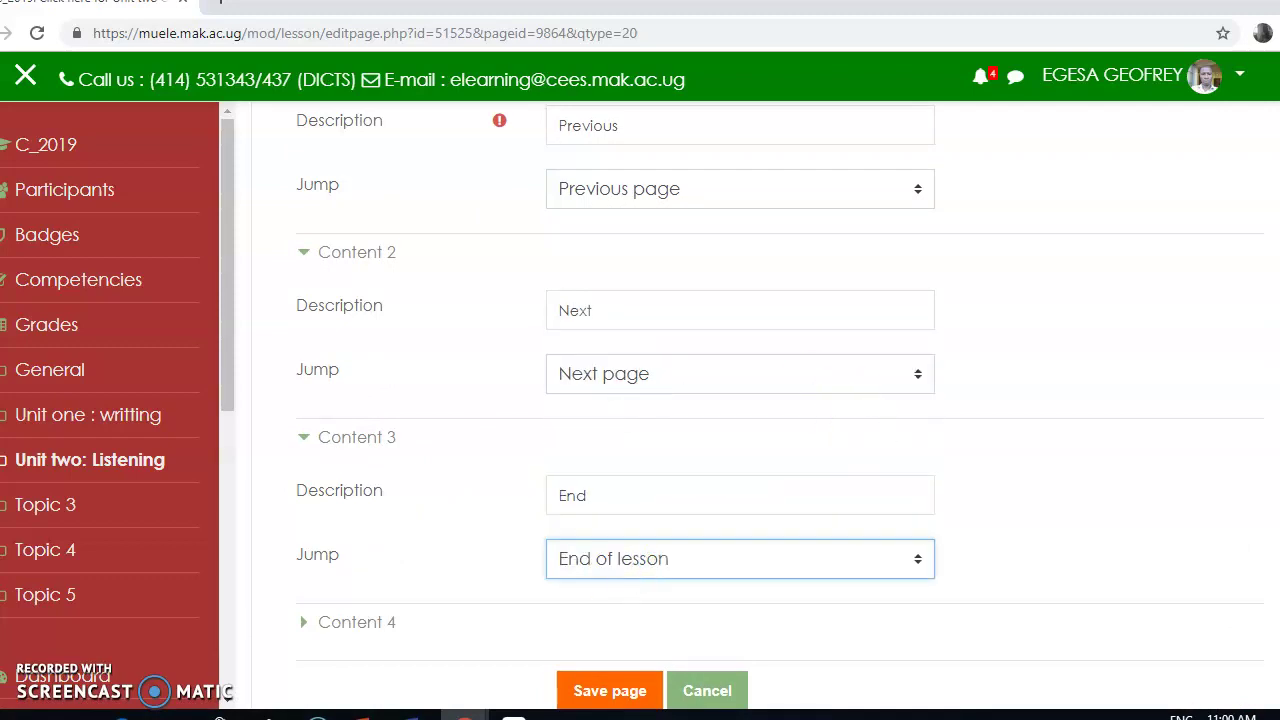
Save the new "Barriers to effective listening" content page to the lesson.
scroll(758, 400, down, 4)
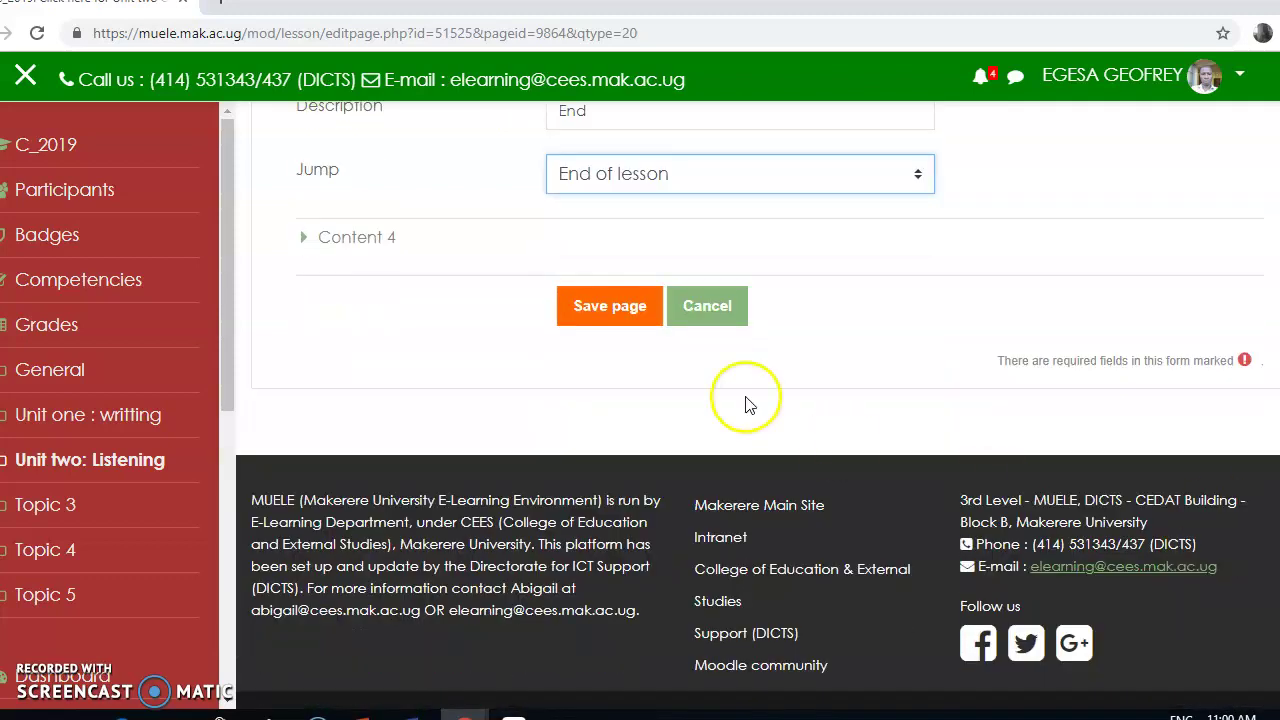
click(610, 312)
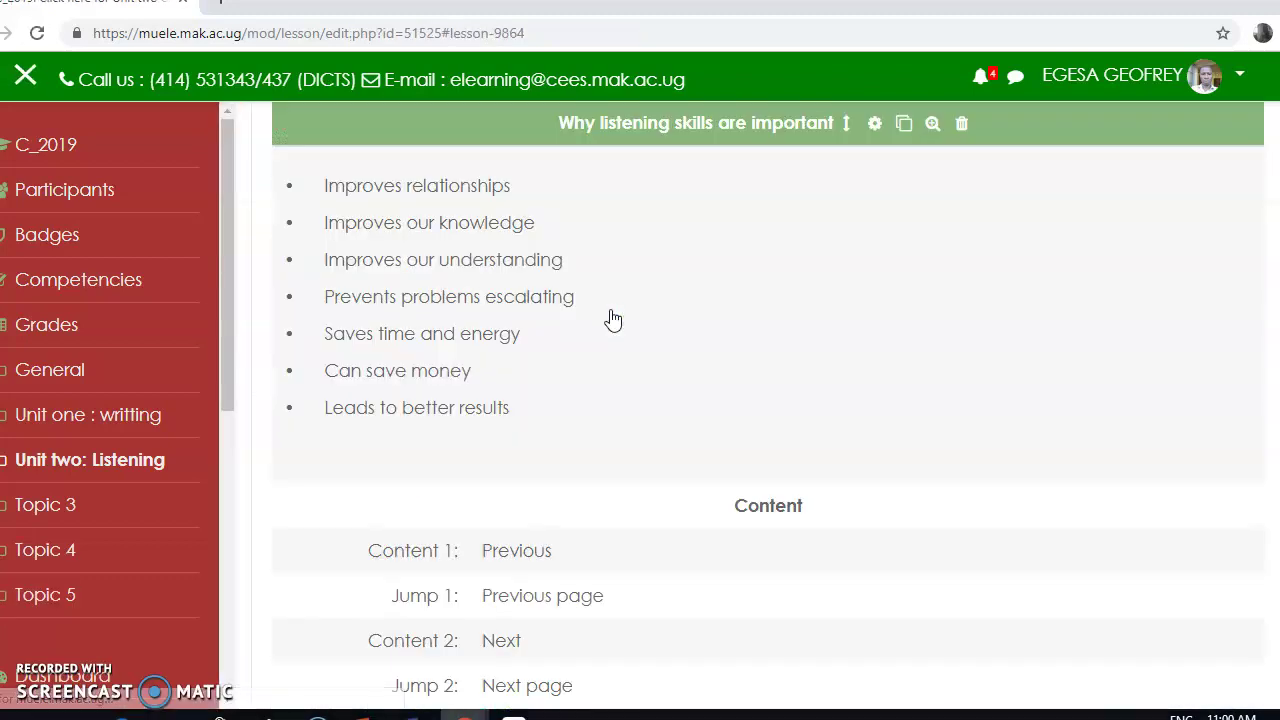
click(1130, 477)
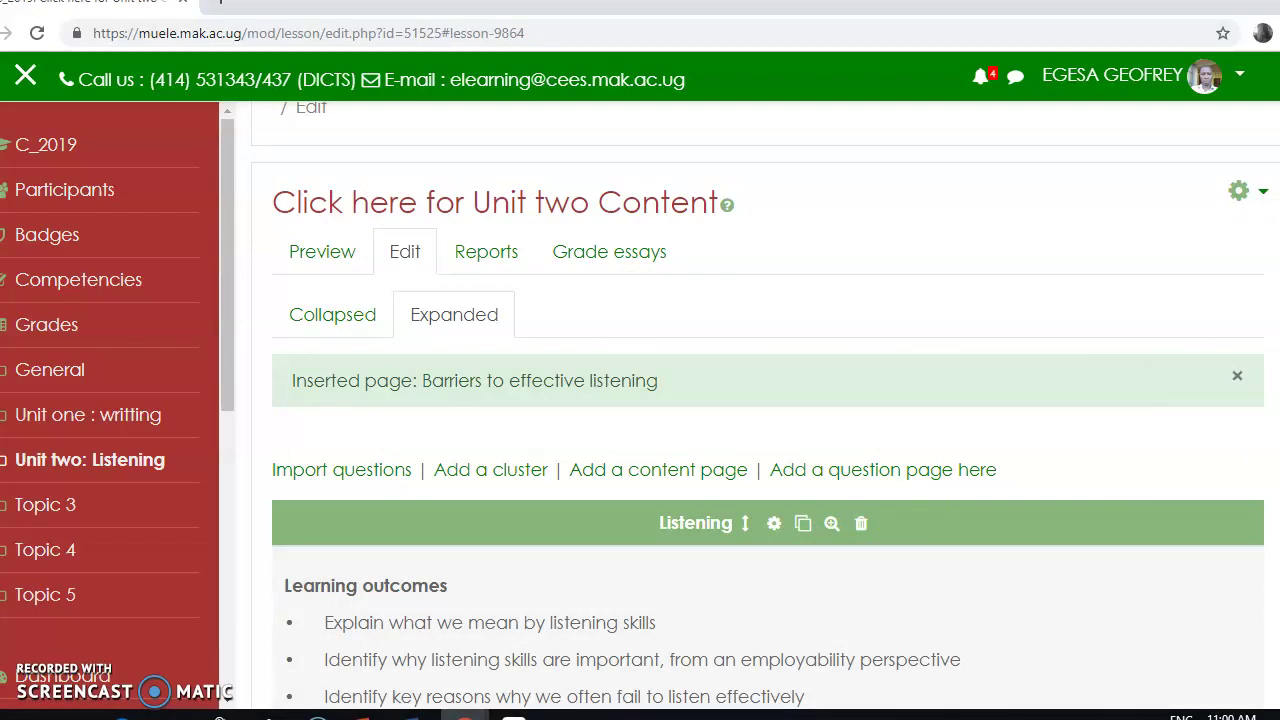
Preview the lesson and advance with Next from "Listening" through "Why listening skills are important" to the end of "Barriers to effective listening".
scroll(475, 250, up, 3)
scroll(475, 250, down, 2)
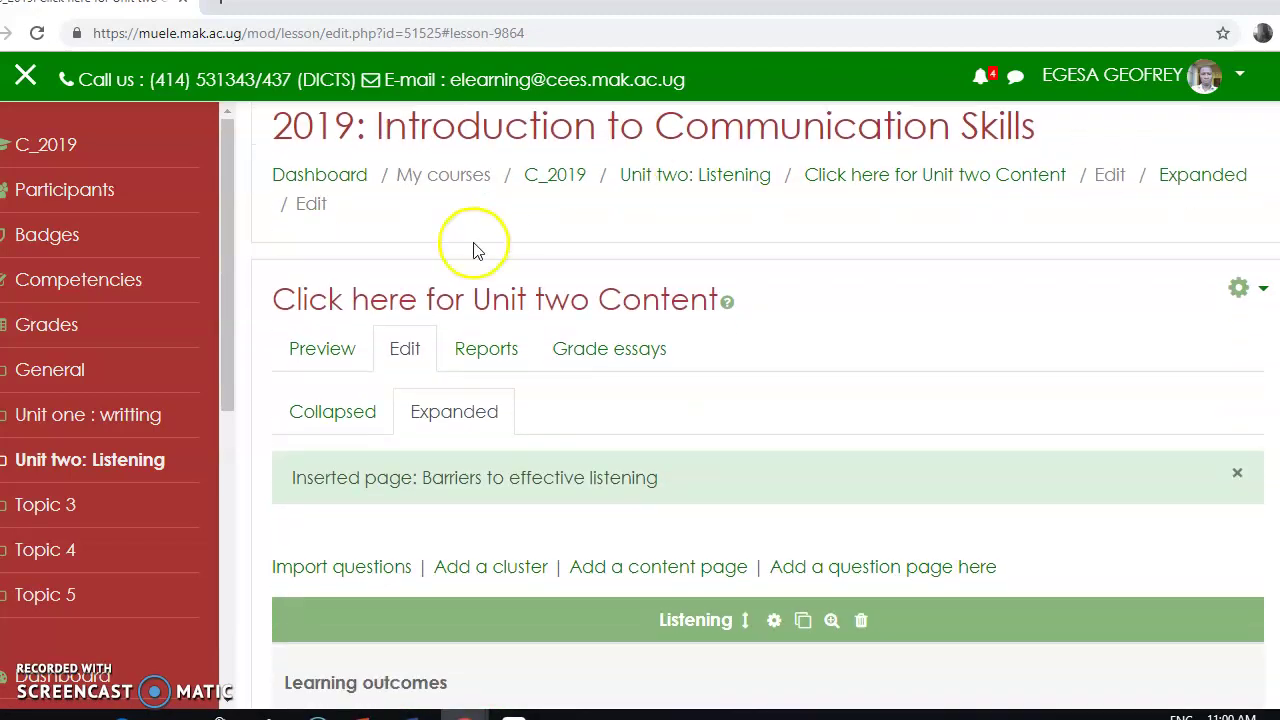
click(314, 350)
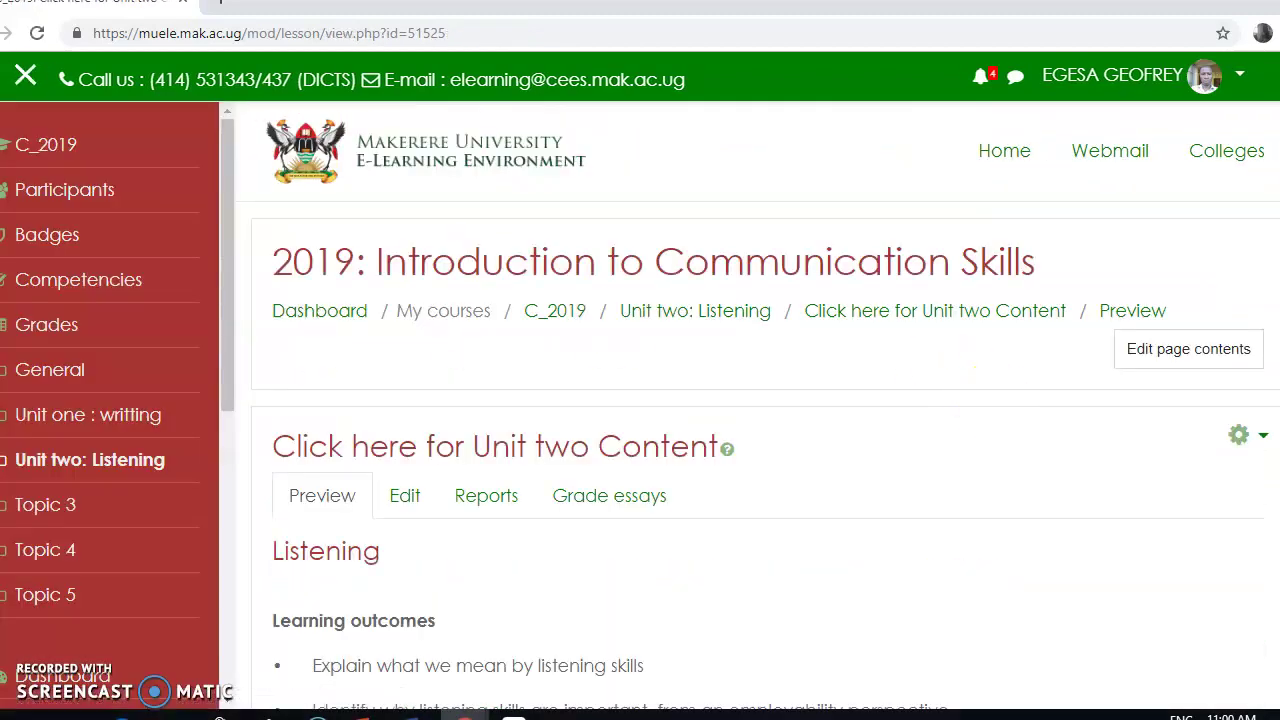
scroll(760, 400, down, 4)
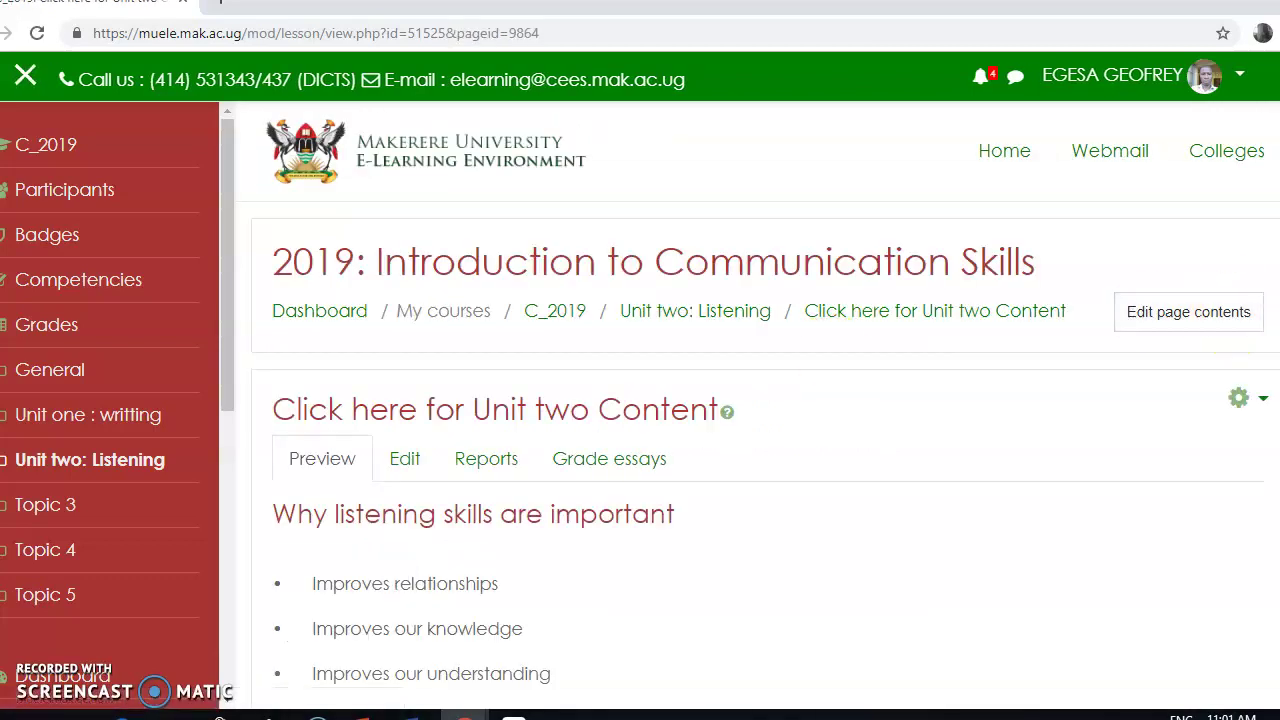
scroll(760, 400, down, 1)
scroll(760, 400, down, 4)
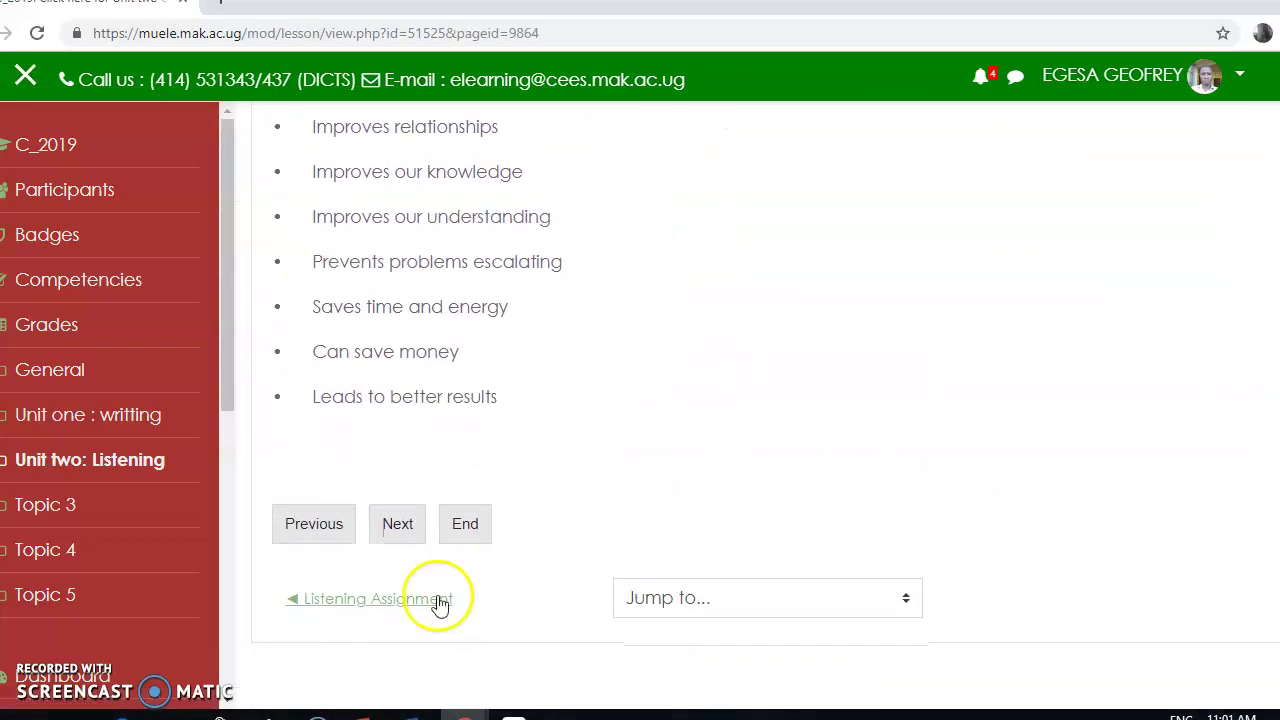
click(397, 523)
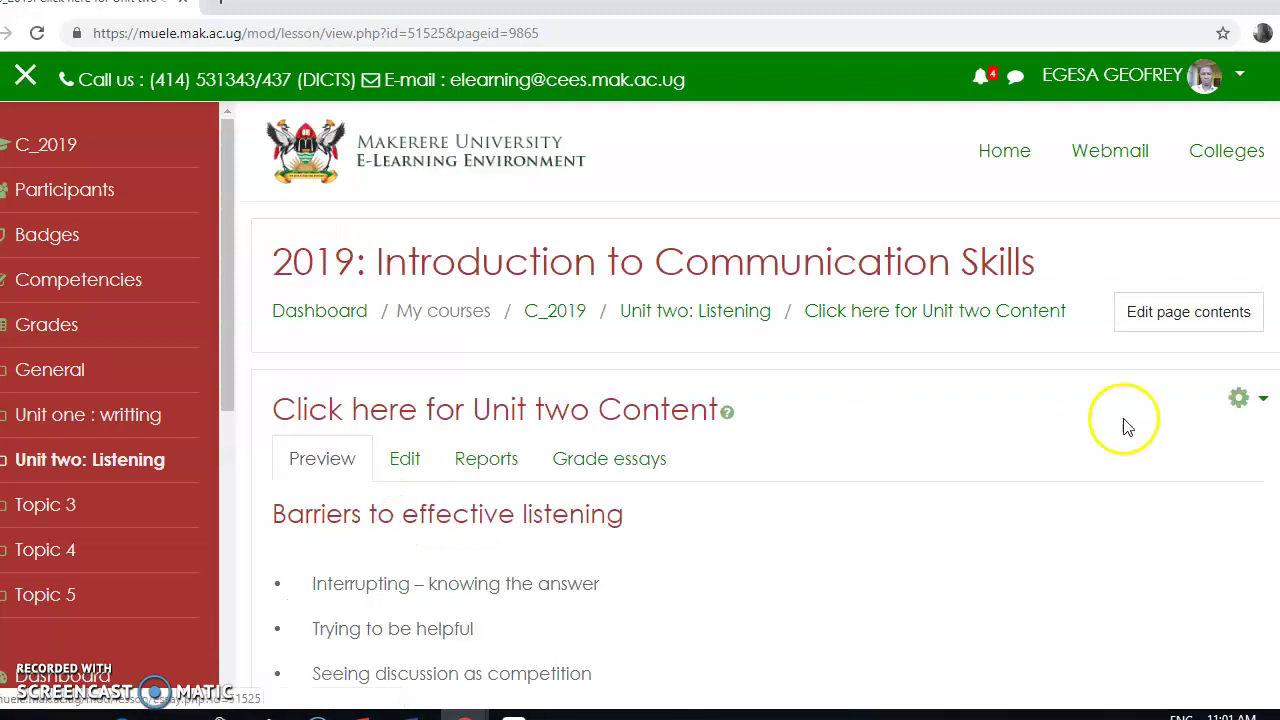
scroll(765, 400, down, 8)
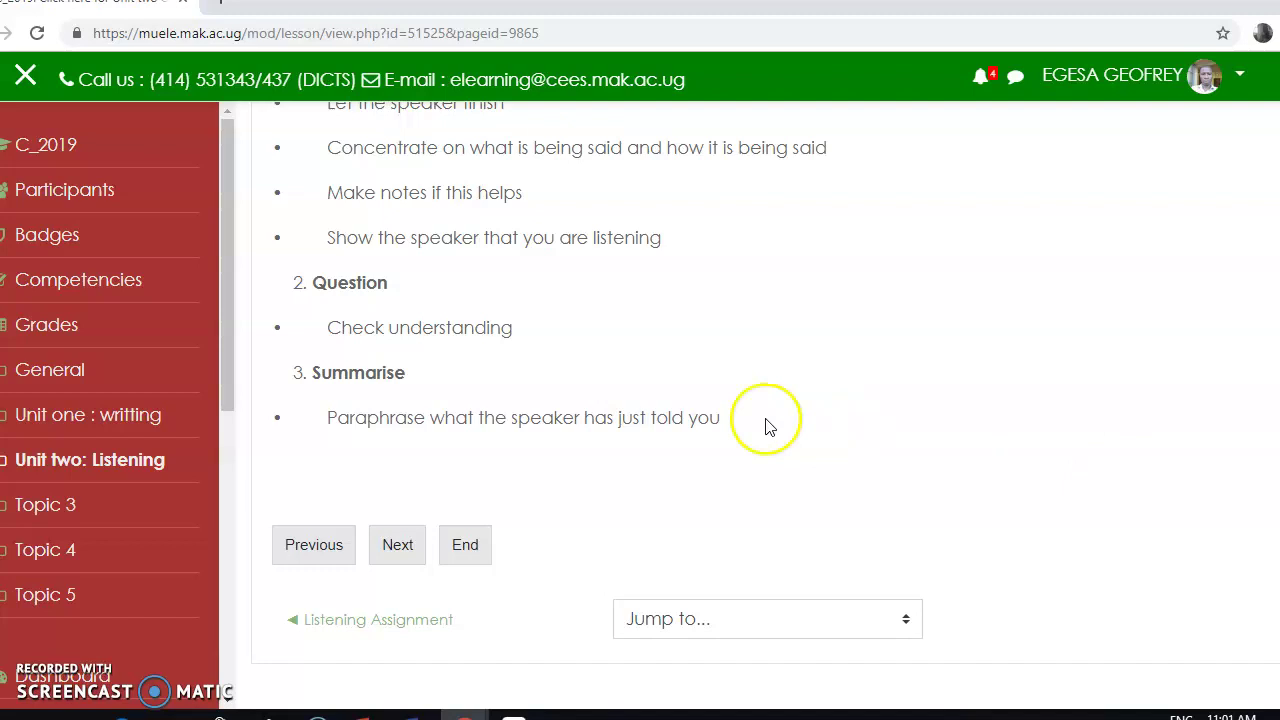
Test the Previous navigation from "Barriers to effective listening" and look over the page it leads to.
click(285, 550)
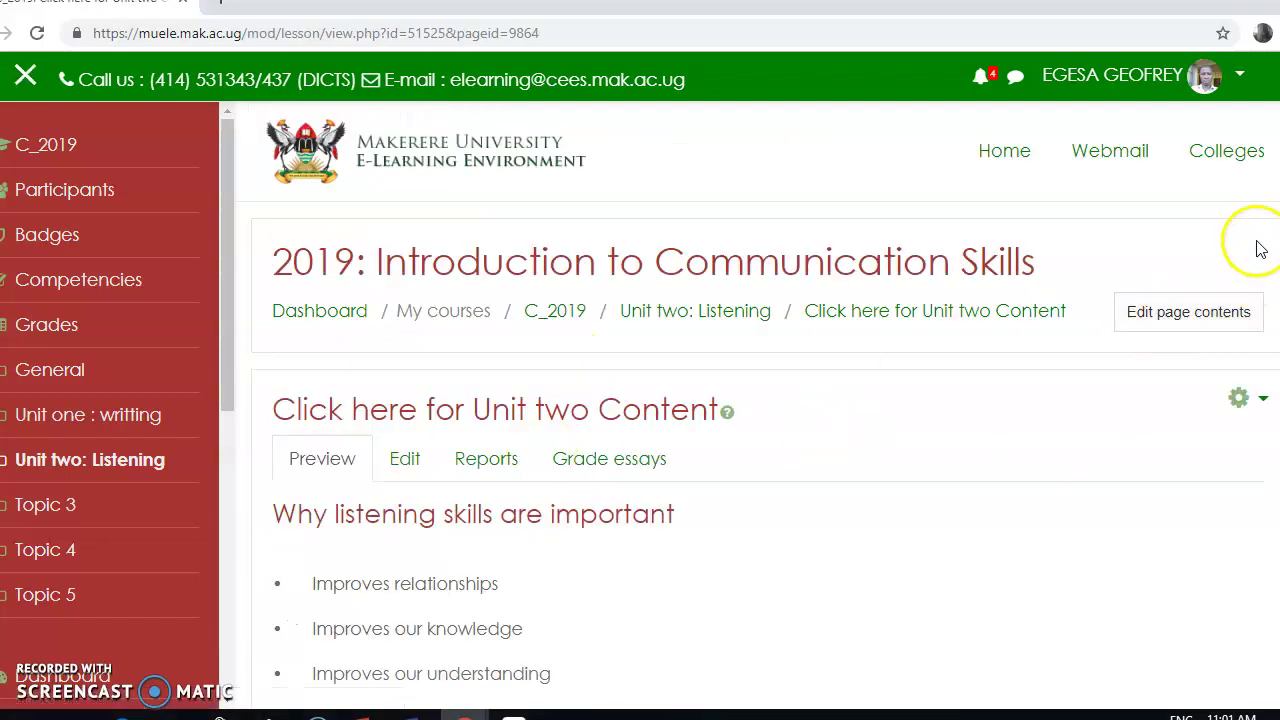
scroll(765, 420, down, 4)
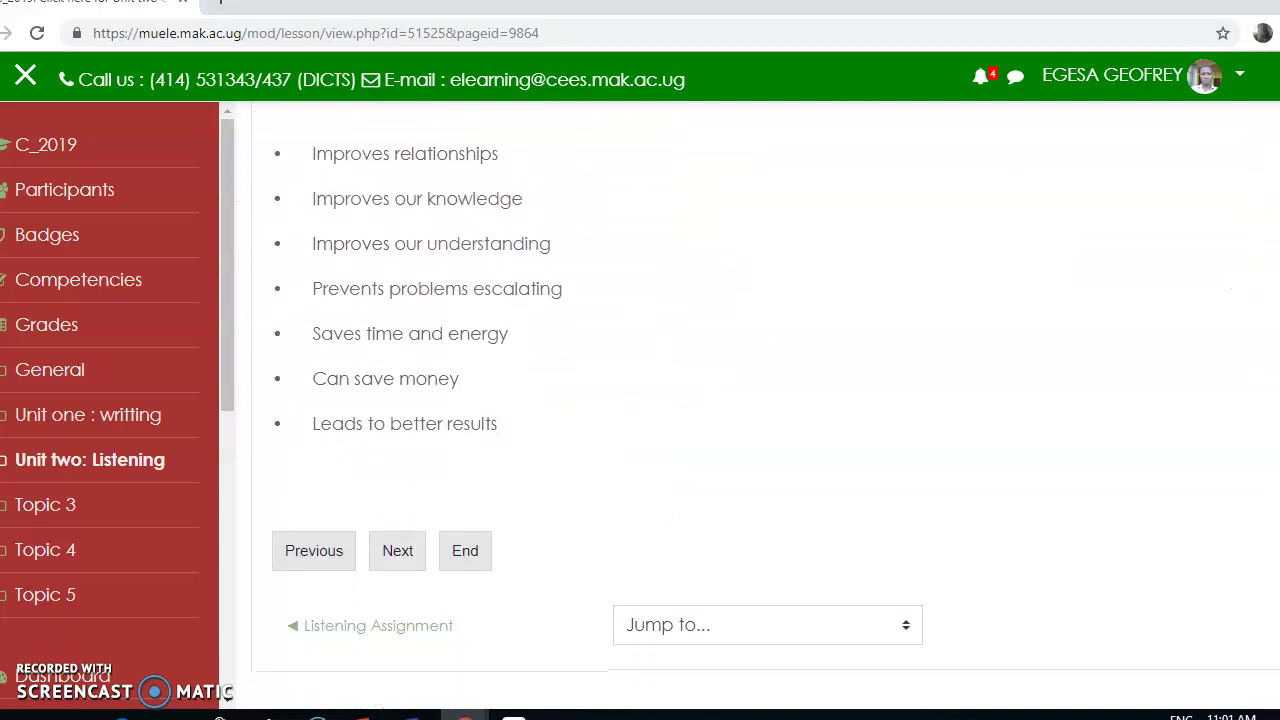
scroll(765, 400, up, 3)
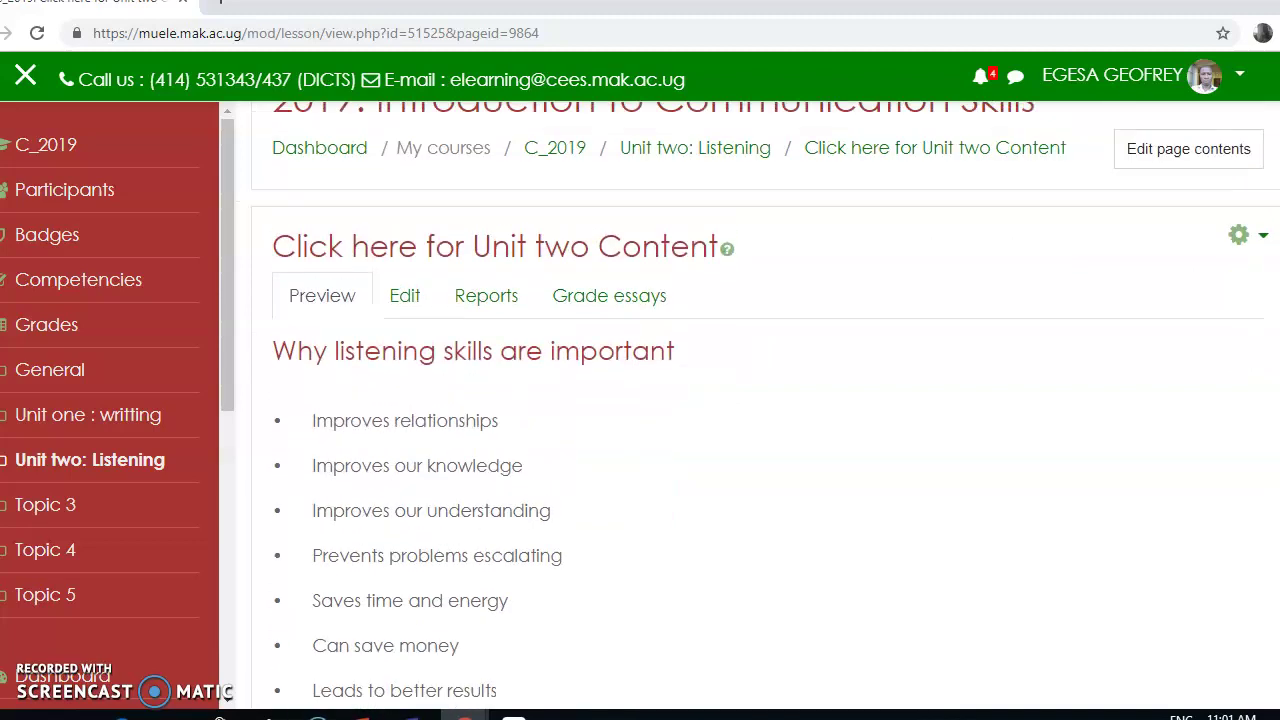
Test the End navigation on the "Why listening skills are important" page and review the end-of-lesson page.
scroll(765, 400, down, 4)
click(465, 372)
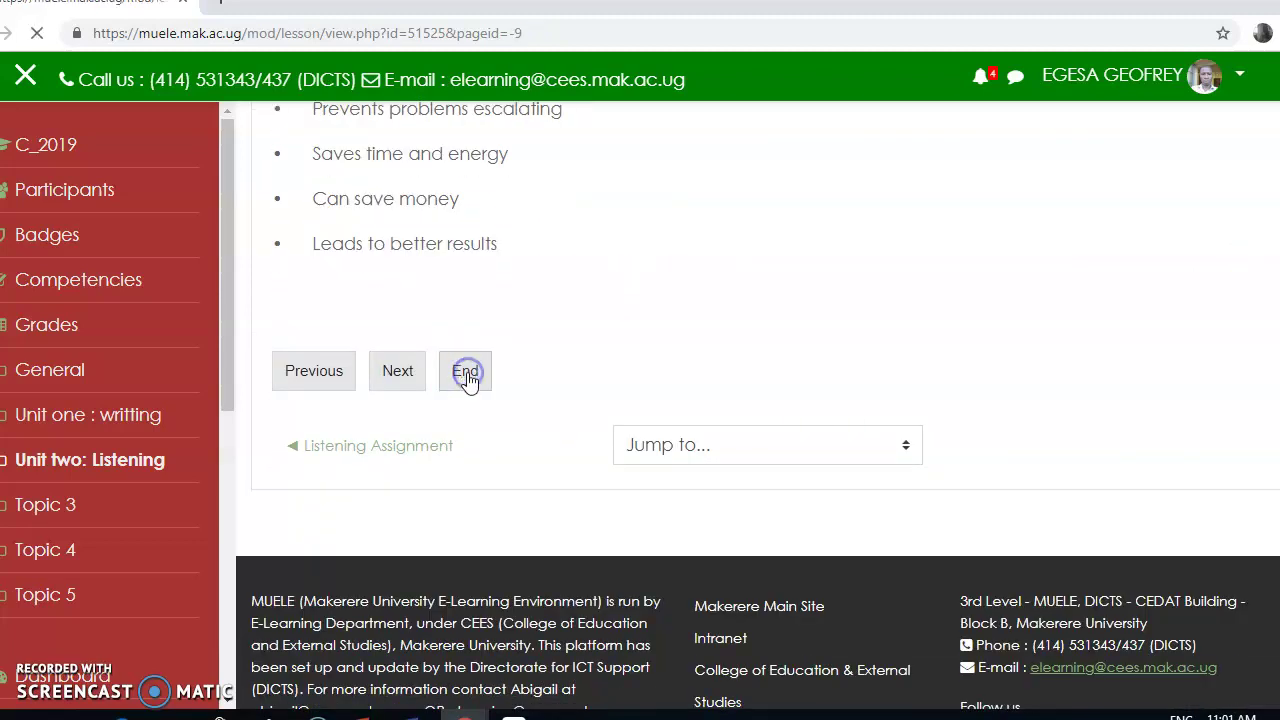
scroll(760, 400, down, 2)
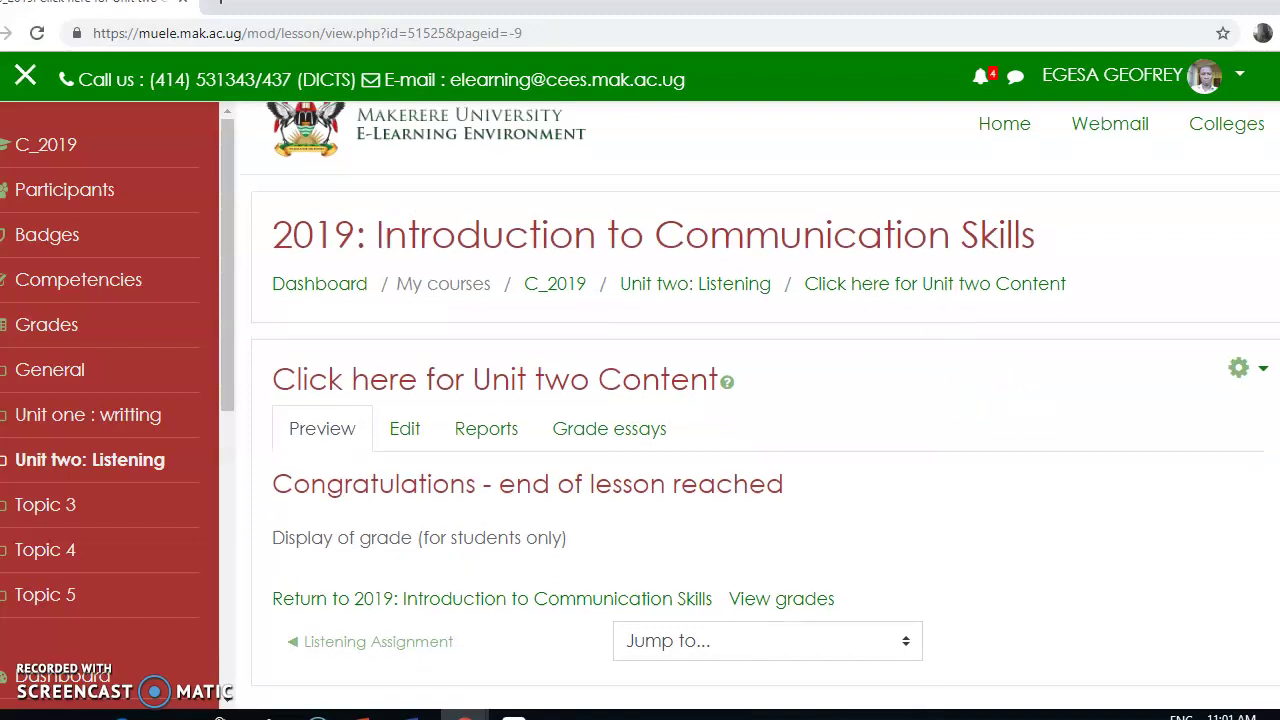
scroll(760, 400, down, 1)
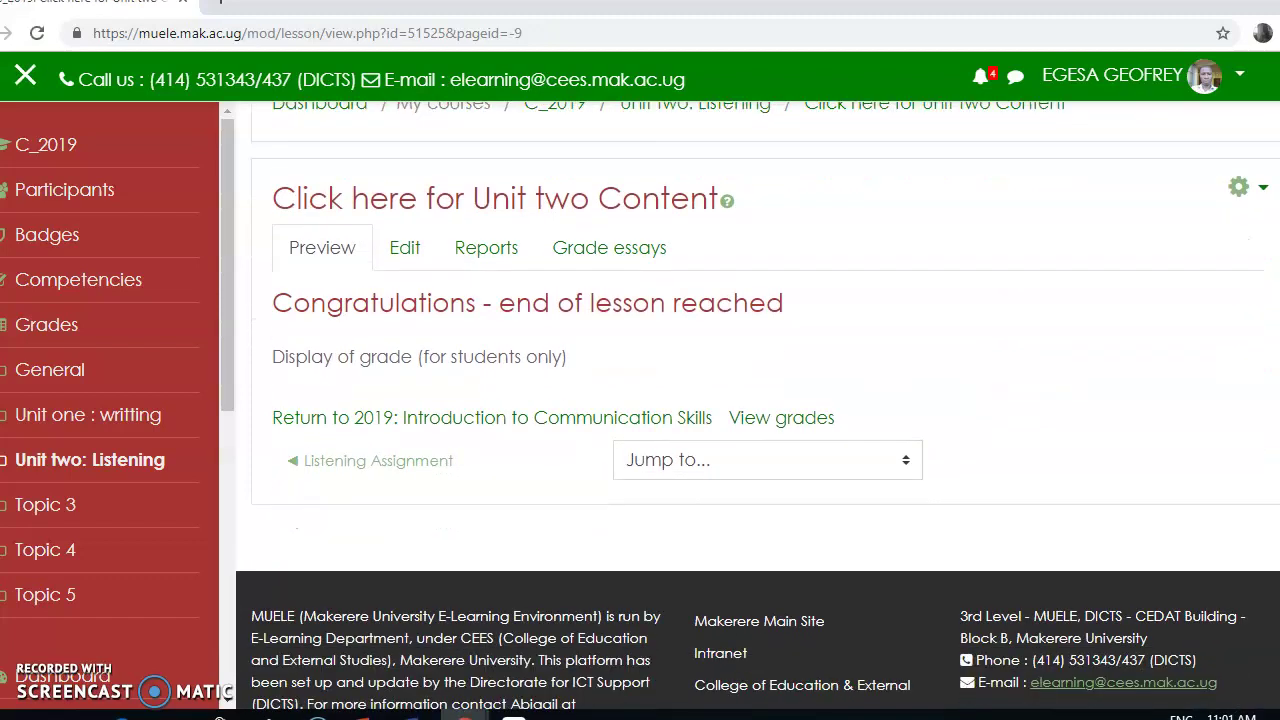
scroll(760, 400, down, 1)
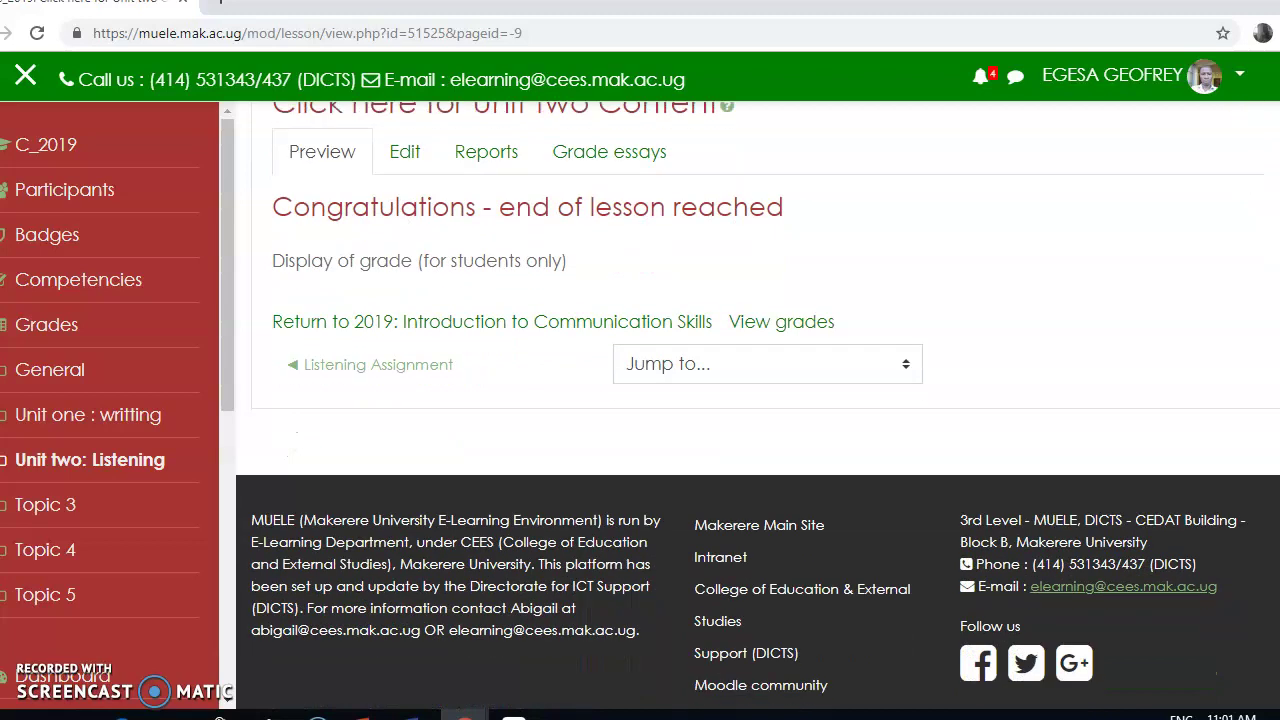